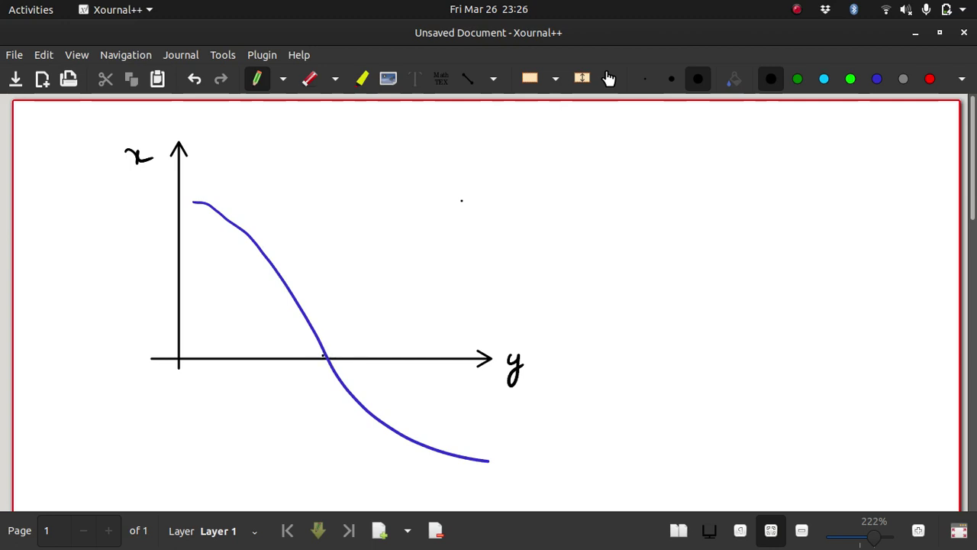
# Circle the root, then in green mark points a and b and relabel the axes x and y
pyautogui.moveTo(324, 354)
pyautogui.mouseDown()
pyautogui.moveTo(332, 356)
pyautogui.moveTo(323, 357)
pyautogui.mouseUp()
pyautogui.click(799, 80)
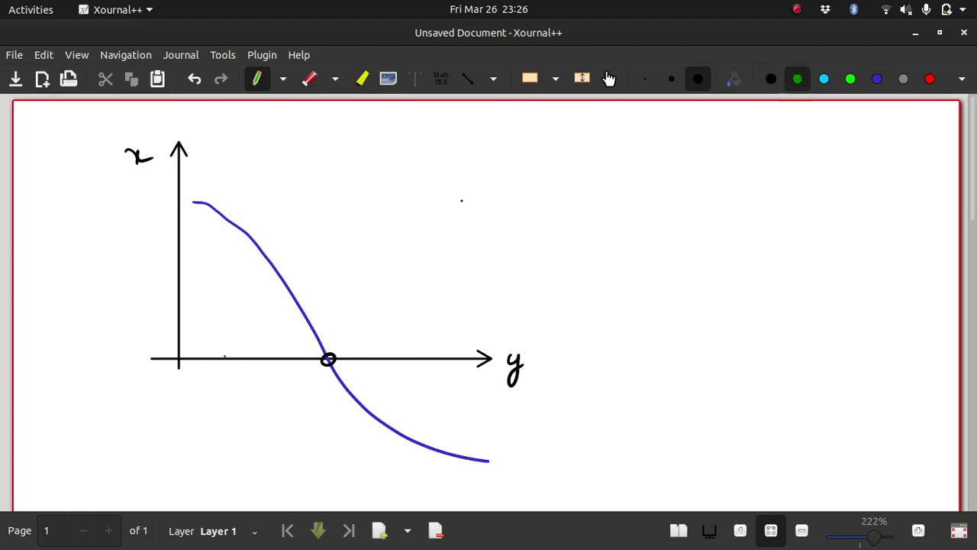
pyautogui.moveTo(242, 352); pyautogui.dragTo(257, 396)
pyautogui.moveTo(463, 350)
pyautogui.mouseDown()
pyautogui.moveTo(473, 386)
pyautogui.moveTo(463, 392)
pyautogui.mouseUp()
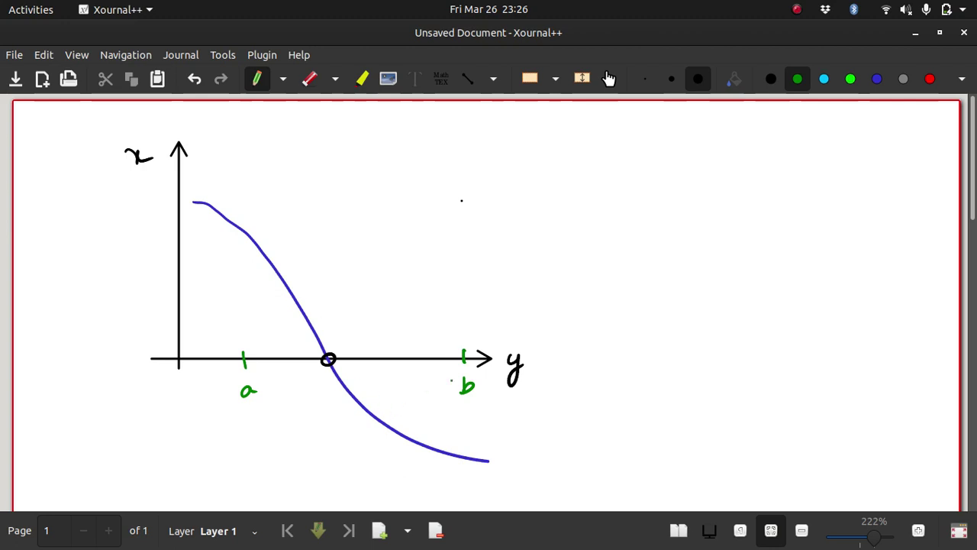
pyautogui.moveTo(540, 356)
pyautogui.mouseDown()
pyautogui.moveTo(517, 375)
pyautogui.moveTo(534, 380)
pyautogui.mouseUp()
pyautogui.moveTo(145, 157)
pyautogui.mouseDown()
pyautogui.moveTo(131, 138)
pyautogui.moveTo(148, 165)
pyautogui.moveTo(143, 189)
pyautogui.mouseUp()
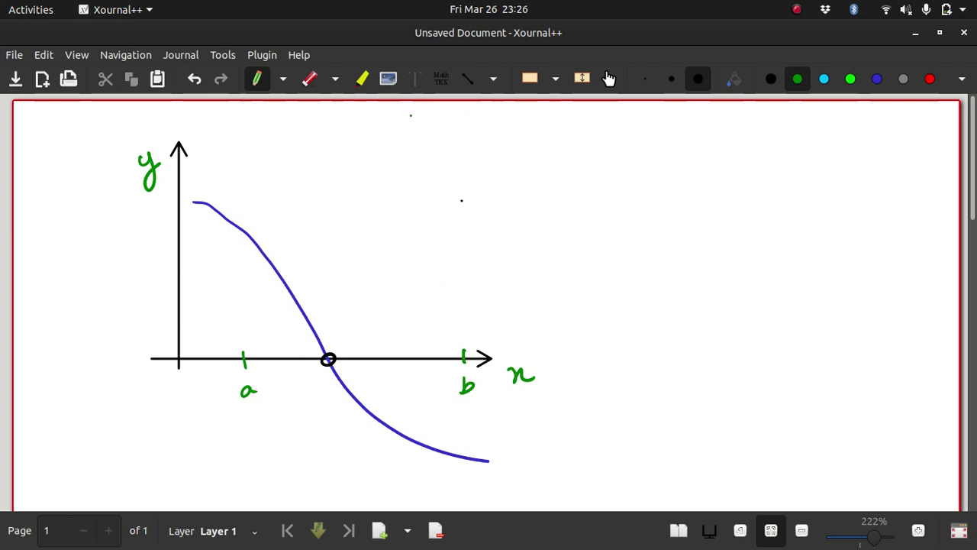
# Handwrite f(a)f(b) < 0 in green to the right of the graph
pyautogui.moveTo(502, 142)
pyautogui.mouseDown()
pyautogui.moveTo(496, 180)
pyautogui.moveTo(507, 160)
pyautogui.mouseUp()
pyautogui.moveTo(521, 145)
pyautogui.mouseDown()
pyautogui.moveTo(517, 168)
pyautogui.moveTo(551, 170)
pyautogui.mouseUp()
pyautogui.moveTo(585, 139); pyautogui.dragTo(571, 174)
pyautogui.moveTo(600, 138)
pyautogui.mouseDown()
pyautogui.moveTo(596, 157)
pyautogui.moveTo(628, 162)
pyautogui.mouseUp()
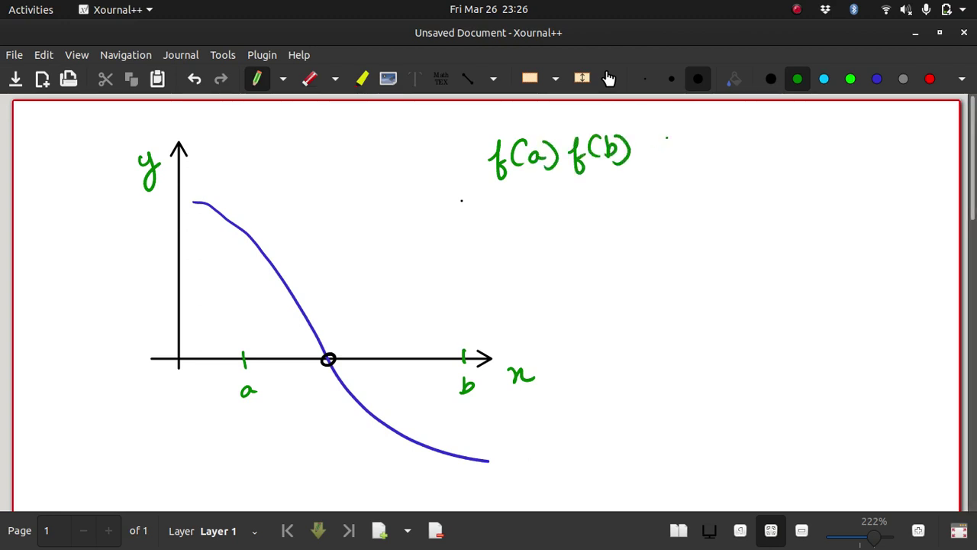
pyautogui.moveTo(672, 134)
pyautogui.mouseDown()
pyautogui.moveTo(674, 156)
pyautogui.moveTo(704, 137)
pyautogui.mouseUp()
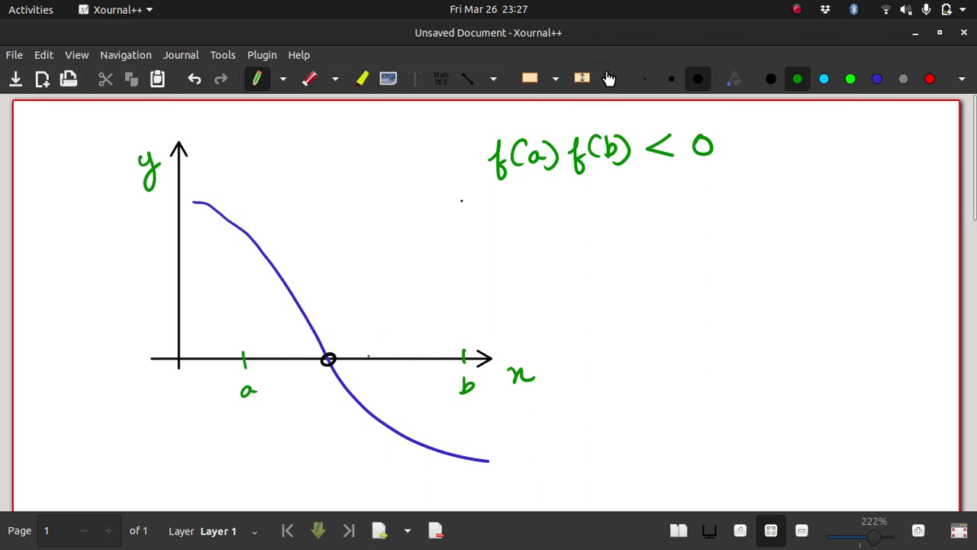
# Write c = (a+b)/2 and mark the midpoint c on the horizontal axis
pyautogui.moveTo(555, 223)
pyautogui.mouseDown()
pyautogui.moveTo(555, 239)
pyautogui.moveTo(584, 232)
pyautogui.mouseUp()
pyautogui.moveTo(570, 238); pyautogui.dragTo(637, 229)
pyautogui.moveTo(629, 222); pyautogui.dragTo(645, 221)
pyautogui.moveTo(652, 214); pyautogui.dragTo(654, 229)
pyautogui.moveTo(610, 246)
pyautogui.mouseDown()
pyautogui.moveTo(673, 236)
pyautogui.moveTo(660, 269)
pyautogui.mouseUp()
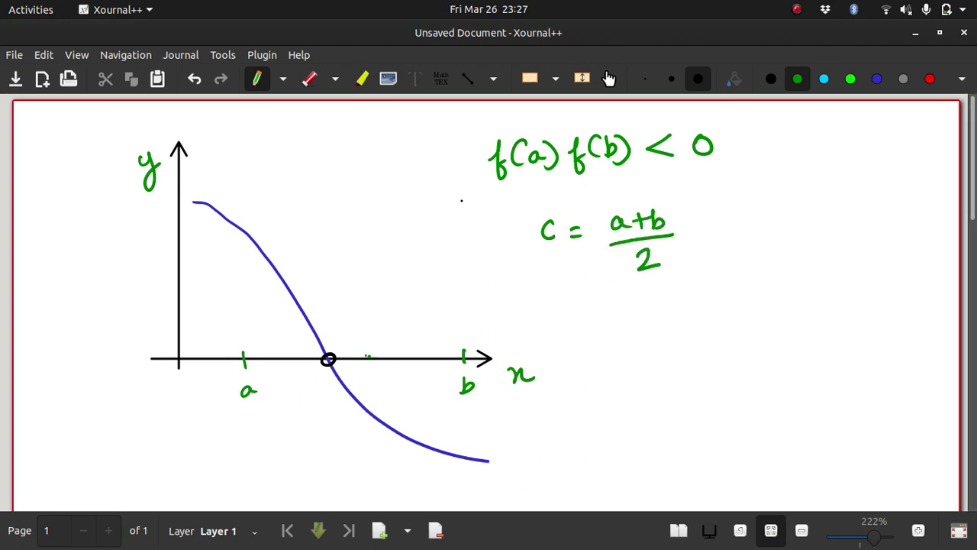
pyautogui.moveTo(357, 353); pyautogui.dragTo(371, 364)
pyautogui.moveTo(371, 353); pyautogui.dragTo(357, 365)
pyautogui.moveTo(375, 331); pyautogui.dragTo(374, 345)
# Write f(c) = 0 ?, cross it out, and draw a dotted line from c to the curve
pyautogui.moveTo(619, 305); pyautogui.dragTo(611, 340)
pyautogui.moveTo(604, 325); pyautogui.dragTo(663, 328)
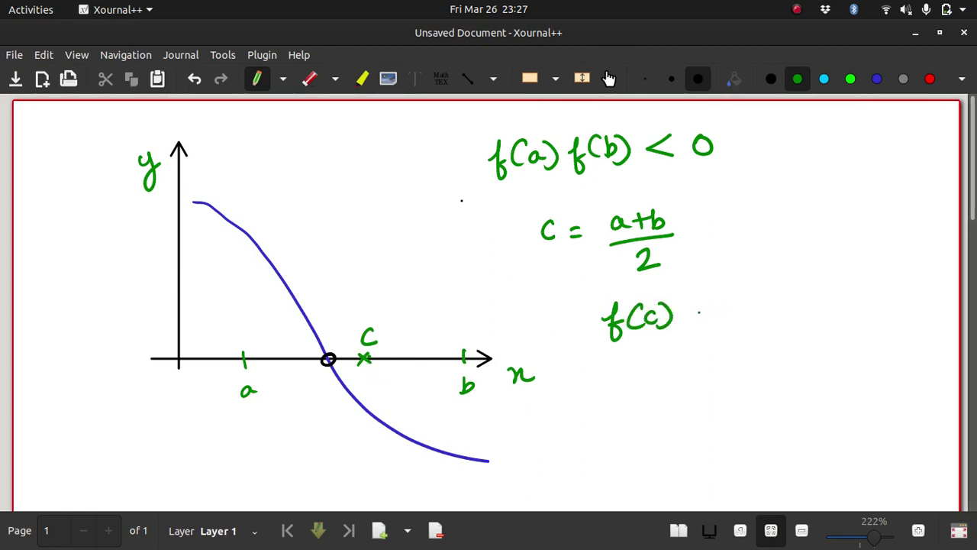
pyautogui.moveTo(696, 314)
pyautogui.mouseDown()
pyautogui.moveTo(711, 320)
pyautogui.moveTo(729, 304)
pyautogui.moveTo(771, 312)
pyautogui.mouseUp()
pyautogui.click(770, 319)
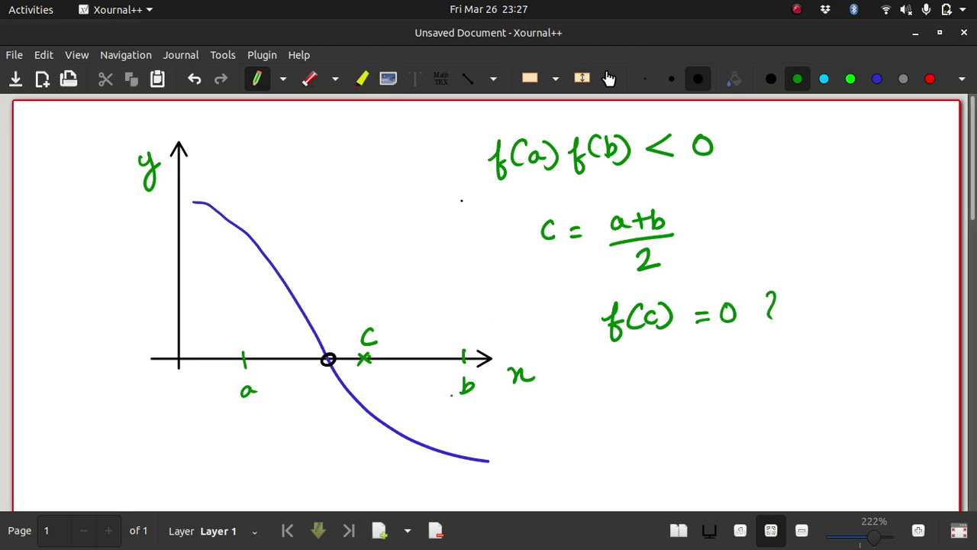
pyautogui.moveTo(365, 360); pyautogui.dragTo(371, 413)
pyautogui.moveTo(808, 304); pyautogui.dragTo(822, 321)
pyautogui.moveTo(817, 307); pyautogui.dragTo(797, 332)
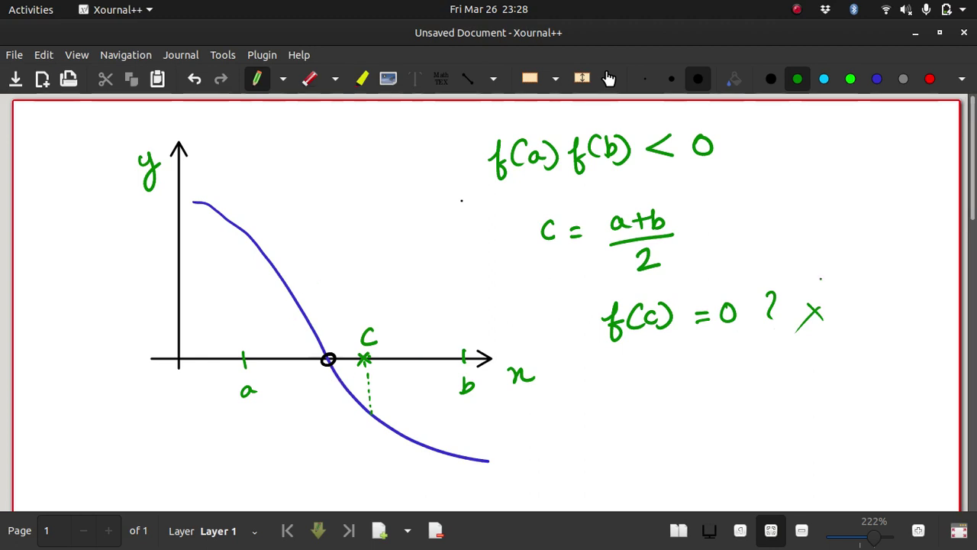
# Write the products f(a)f(c) and f(c)f(b) one above the other
pyautogui.scroll(-2, 836, 236)
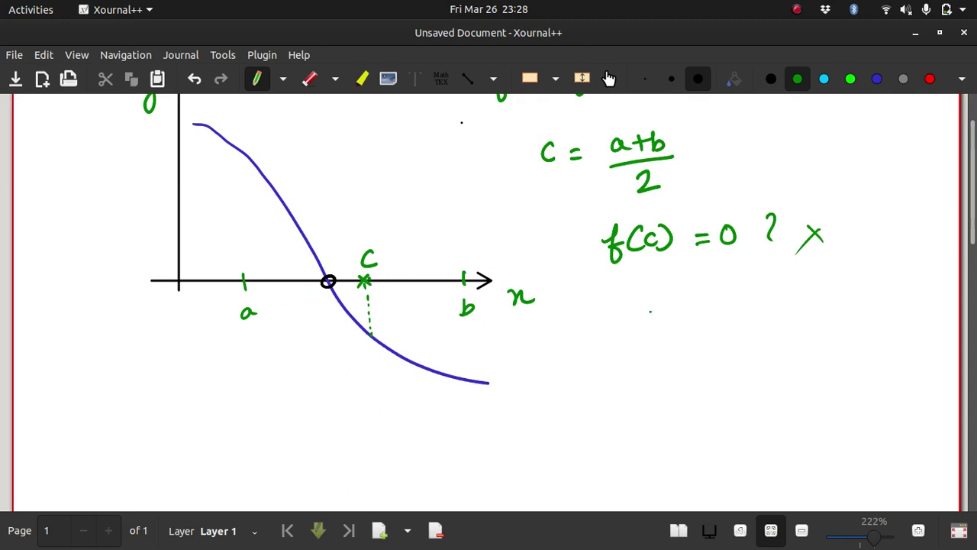
pyautogui.moveTo(624, 309)
pyautogui.mouseDown()
pyautogui.moveTo(615, 344)
pyautogui.moveTo(646, 316)
pyautogui.moveTo(681, 333)
pyautogui.mouseUp()
pyautogui.moveTo(712, 298)
pyautogui.mouseDown()
pyautogui.moveTo(699, 333)
pyautogui.moveTo(718, 316)
pyautogui.mouseUp()
pyautogui.moveTo(727, 300)
pyautogui.mouseDown()
pyautogui.moveTo(723, 321)
pyautogui.moveTo(735, 316)
pyautogui.mouseUp()
pyautogui.moveTo(750, 299); pyautogui.dragTo(756, 324)
pyautogui.moveTo(630, 382)
pyautogui.mouseDown()
pyautogui.moveTo(625, 407)
pyautogui.moveTo(648, 399)
pyautogui.mouseUp()
pyautogui.moveTo(665, 384)
pyautogui.mouseDown()
pyautogui.moveTo(705, 378)
pyautogui.moveTo(703, 407)
pyautogui.mouseUp()
pyautogui.moveTo(729, 373)
pyautogui.mouseDown()
pyautogui.moveTo(726, 394)
pyautogui.moveTo(739, 392)
pyautogui.mouseUp()
pyautogui.moveTo(760, 369); pyautogui.dragTo(765, 395)
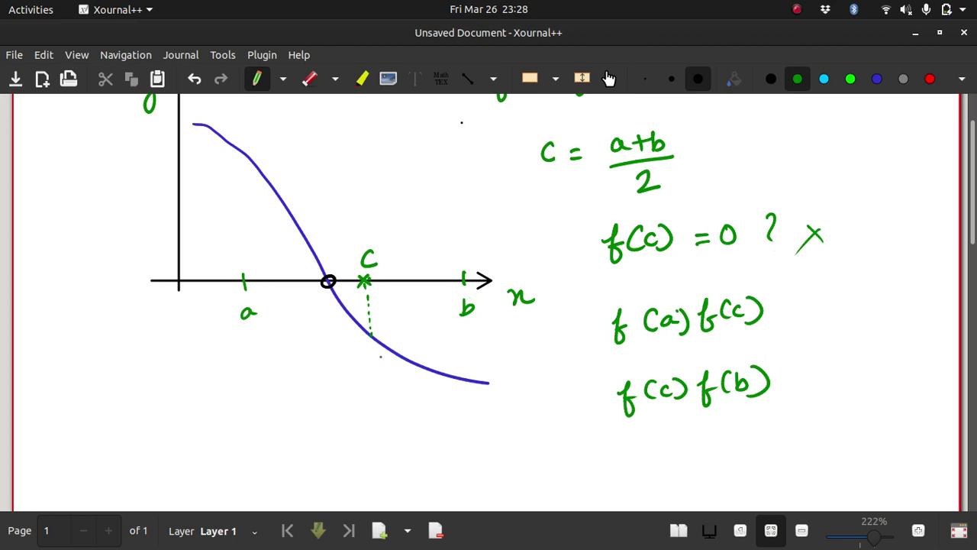
# Mark f(c) and f(b) on the curve with a dotted line from b, and add > 0 to f(c)f(b)
pyautogui.moveTo(368, 333); pyautogui.dragTo(376, 344)
pyautogui.moveTo(375, 333); pyautogui.dragTo(369, 344)
pyautogui.moveTo(465, 286); pyautogui.dragTo(470, 324)
pyautogui.moveTo(470, 330); pyautogui.dragTo(472, 363)
pyautogui.moveTo(473, 368); pyautogui.dragTo(480, 391)
pyautogui.moveTo(479, 377); pyautogui.dragTo(470, 391)
pyautogui.moveTo(780, 371); pyautogui.dragTo(782, 394)
pyautogui.moveTo(833, 370); pyautogui.dragTo(831, 371)
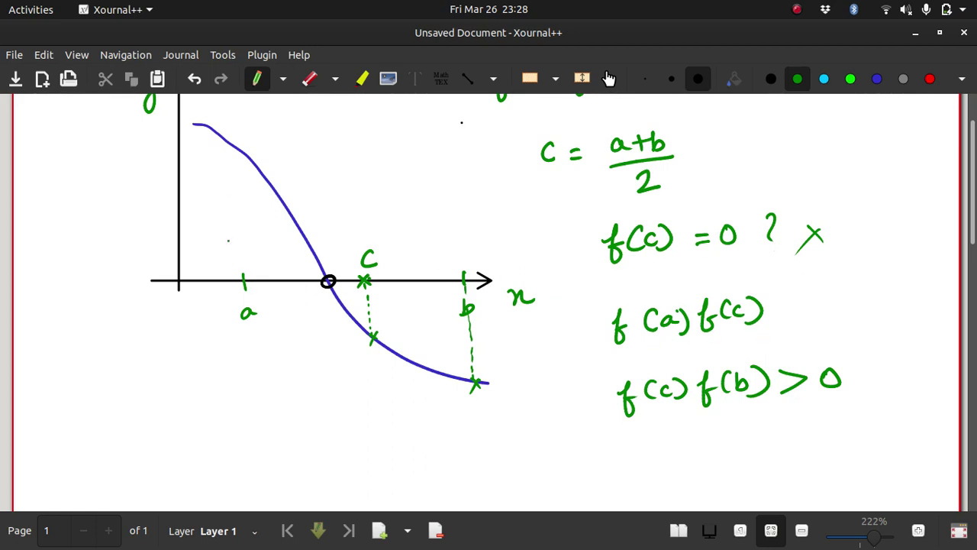
# Dot a up to the curve, box f(a)f(c) < 0, and draw an arrow to b = c
pyautogui.moveTo(241, 267); pyautogui.dragTo(236, 145)
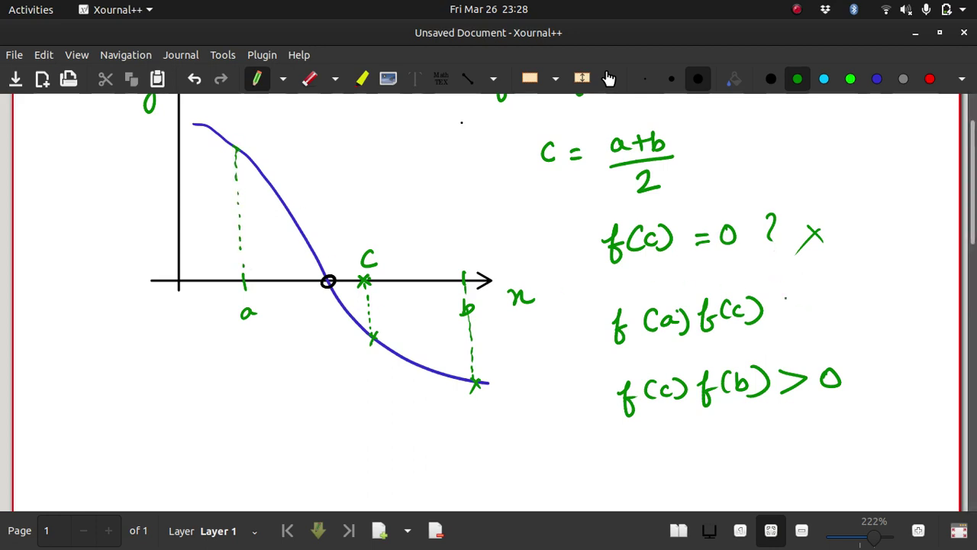
pyautogui.moveTo(805, 295)
pyautogui.mouseDown()
pyautogui.moveTo(807, 321)
pyautogui.moveTo(825, 300)
pyautogui.mouseUp()
pyautogui.moveTo(592, 300); pyautogui.dragTo(593, 357)
pyautogui.moveTo(589, 301)
pyautogui.mouseDown()
pyautogui.moveTo(857, 284)
pyautogui.moveTo(858, 332)
pyautogui.moveTo(705, 336)
pyautogui.moveTo(571, 354)
pyautogui.moveTo(595, 460)
pyautogui.mouseUp()
pyautogui.moveTo(585, 450); pyautogui.dragTo(583, 474)
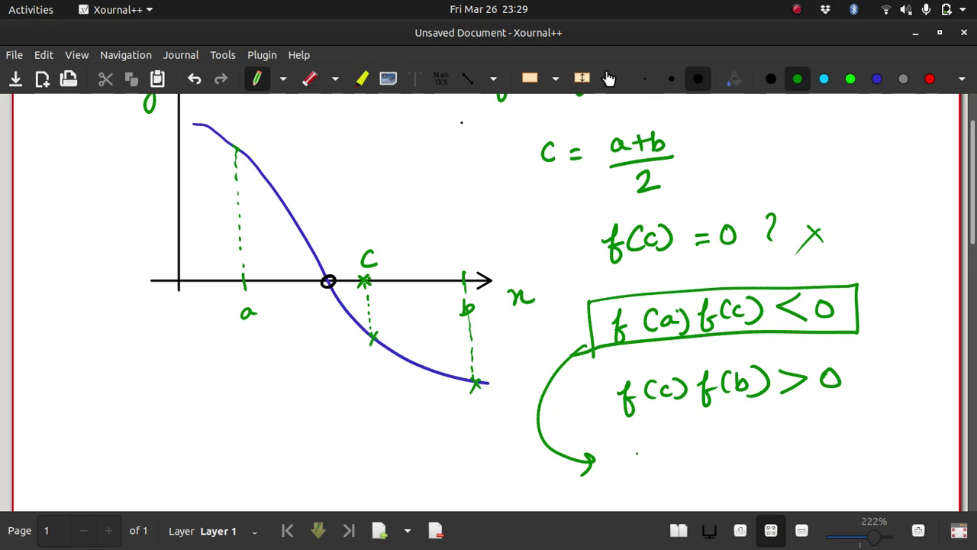
pyautogui.moveTo(631, 450)
pyautogui.mouseDown()
pyautogui.moveTo(633, 469)
pyautogui.moveTo(667, 461)
pyautogui.moveTo(668, 471)
pyautogui.mouseUp()
pyautogui.moveTo(691, 459); pyautogui.dragTo(692, 473)
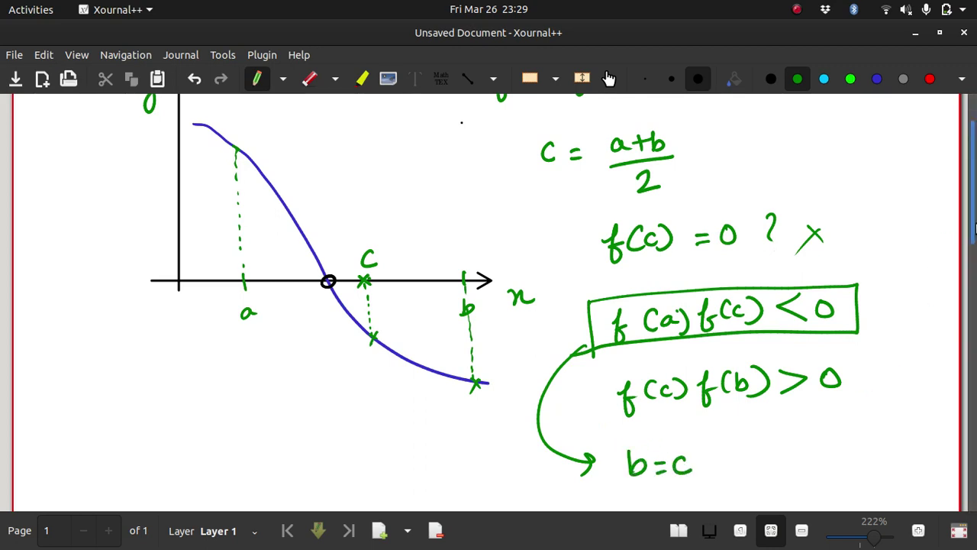
pyautogui.scroll(-5, 845, 402)
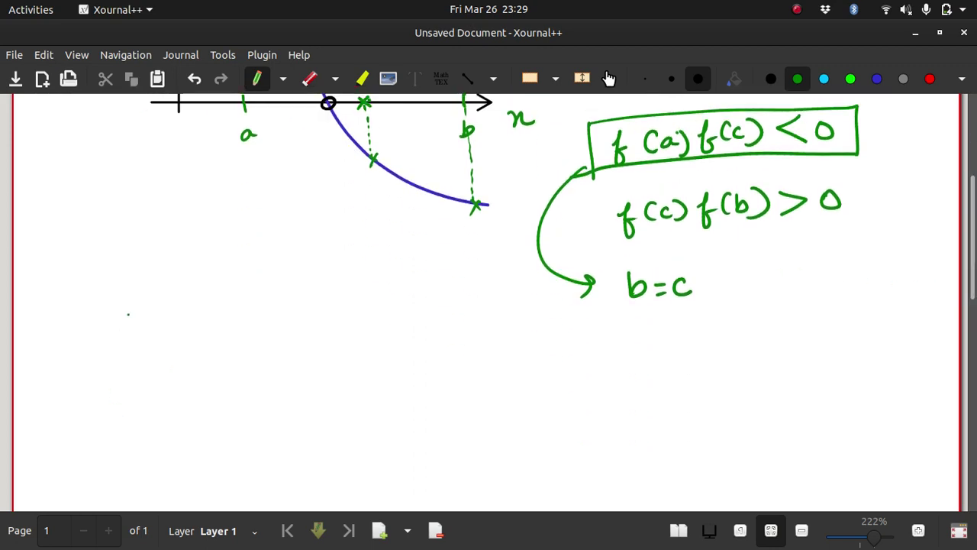
pyautogui.scroll(6, 856, 260)
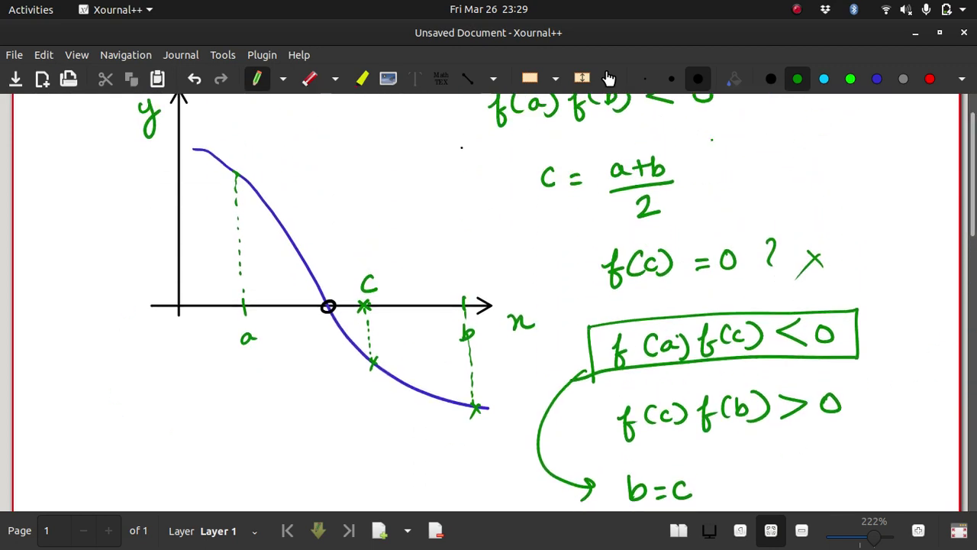
# Lasso the marked-up graph with freehand region selection and paste a copy further down the page
pyautogui.click(490, 80)
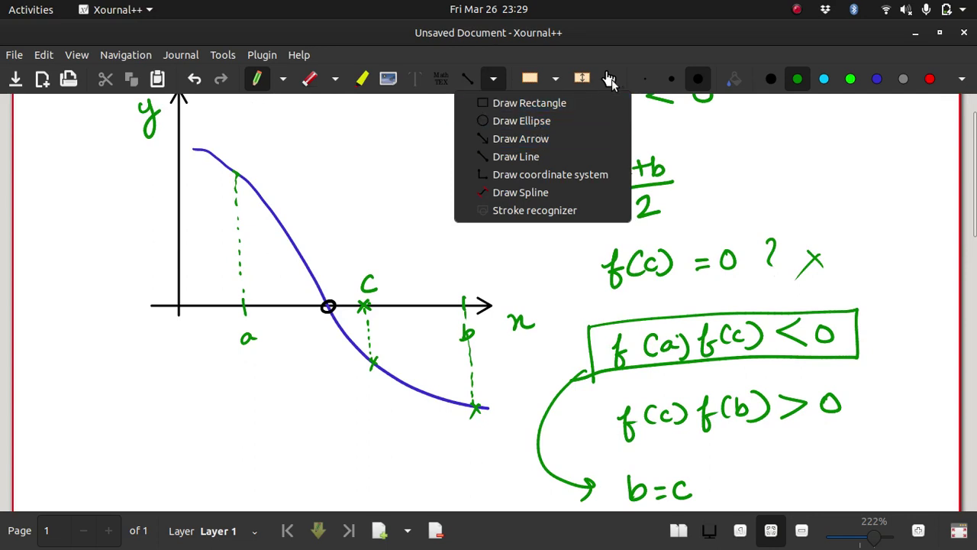
pyautogui.click(556, 79)
pyautogui.click(557, 78)
pyautogui.click(568, 118)
pyautogui.scroll(1, 976, 287)
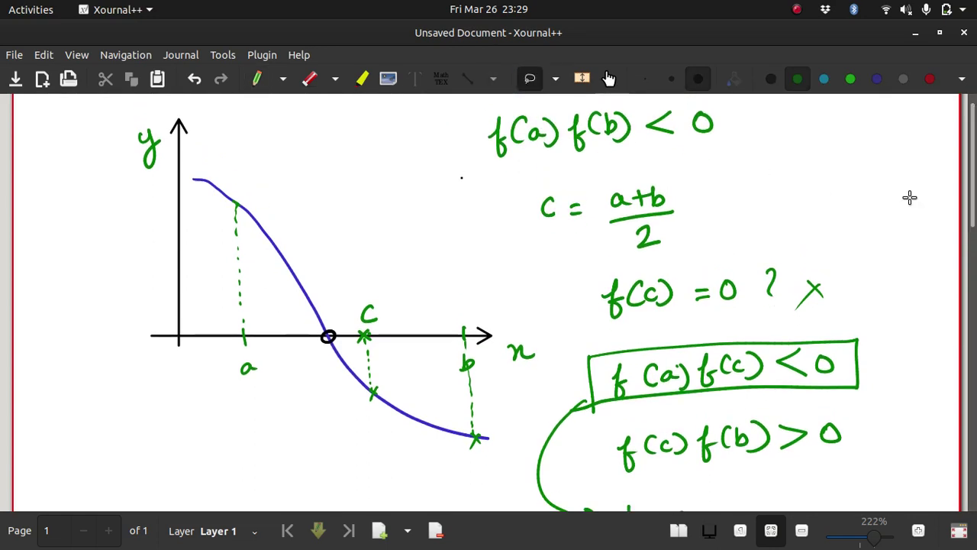
pyautogui.moveTo(111, 114)
pyautogui.mouseDown()
pyautogui.moveTo(92, 247)
pyautogui.moveTo(102, 399)
pyautogui.moveTo(207, 463)
pyautogui.moveTo(420, 507)
pyautogui.moveTo(514, 471)
pyautogui.moveTo(539, 427)
pyautogui.moveTo(569, 328)
pyautogui.moveTo(534, 225)
pyautogui.moveTo(421, 109)
pyautogui.mouseUp()
pyautogui.moveTo(973, 202); pyautogui.dragTo(975, 358)
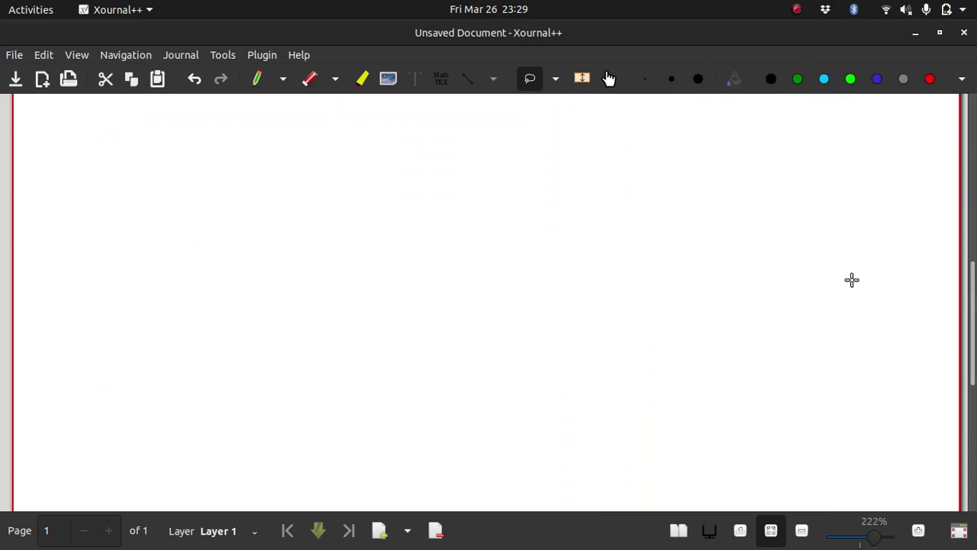
pyautogui.hotkey('ctrl', 'v')
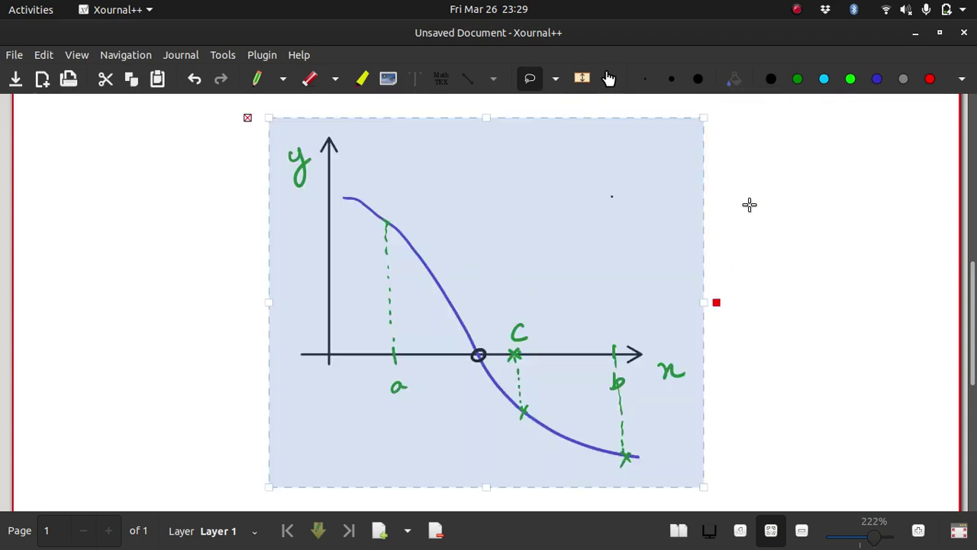
# On the copy, erase the old b and c labels and relabel the old c mark as b
pyautogui.click(758, 243)
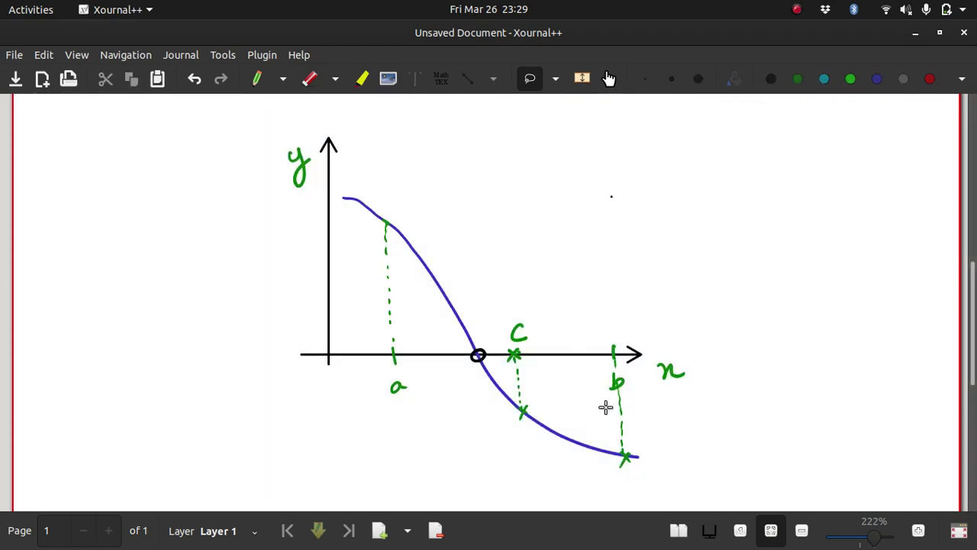
pyautogui.moveTo(600, 410)
pyautogui.mouseDown()
pyautogui.moveTo(624, 412)
pyautogui.moveTo(624, 400)
pyautogui.moveTo(602, 386)
pyautogui.moveTo(607, 450)
pyautogui.mouseUp()
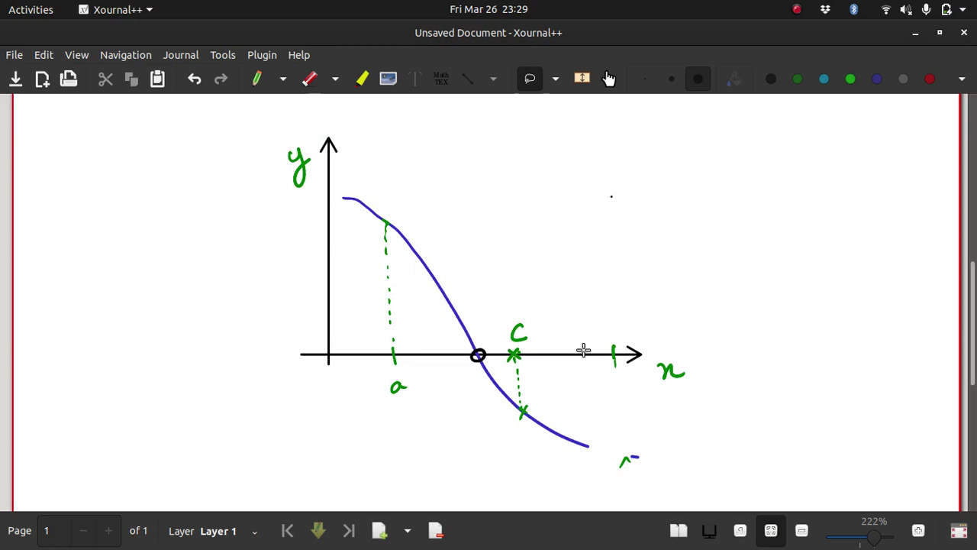
pyautogui.moveTo(530, 304); pyautogui.dragTo(526, 319)
pyautogui.click(257, 79)
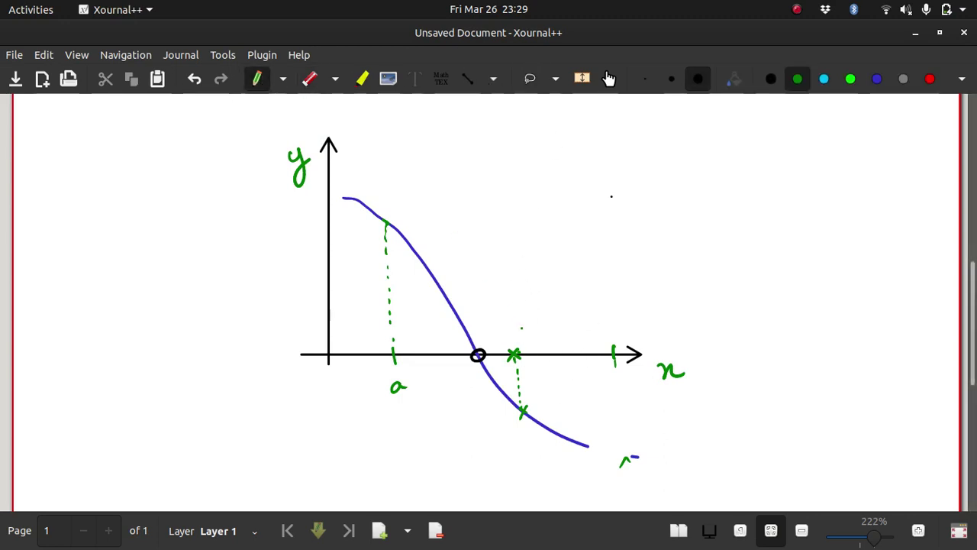
pyautogui.moveTo(518, 313); pyautogui.dragTo(524, 336)
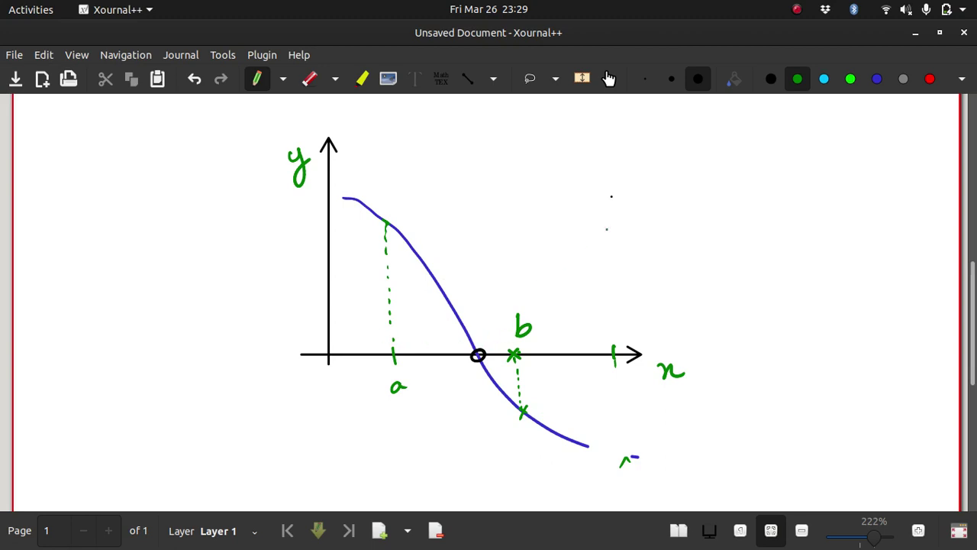
# Write c = (a+b)/2 and mark and label the new midpoint c left of the root
pyautogui.moveTo(611, 184)
pyautogui.mouseDown()
pyautogui.moveTo(612, 200)
pyautogui.moveTo(637, 190)
pyautogui.mouseUp()
pyautogui.moveTo(623, 197); pyautogui.dragTo(663, 196)
pyautogui.moveTo(676, 179)
pyautogui.mouseDown()
pyautogui.moveTo(677, 197)
pyautogui.moveTo(685, 188)
pyautogui.mouseUp()
pyautogui.moveTo(684, 179)
pyautogui.mouseDown()
pyautogui.moveTo(661, 200)
pyautogui.moveTo(703, 203)
pyautogui.mouseUp()
pyautogui.moveTo(675, 216)
pyautogui.mouseDown()
pyautogui.moveTo(681, 232)
pyautogui.moveTo(699, 229)
pyautogui.mouseUp()
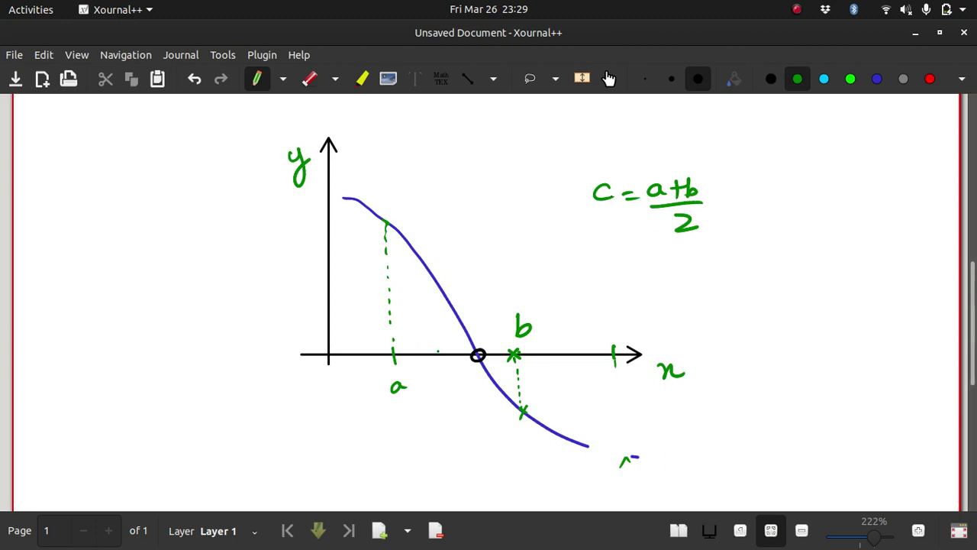
pyautogui.moveTo(437, 349); pyautogui.dragTo(447, 361)
pyautogui.moveTo(447, 351); pyautogui.dragTo(437, 364)
pyautogui.click(348, 423)
pyautogui.moveTo(442, 333); pyautogui.dragTo(443, 344)
# Write f(a)f(c) below the formula and dot the new c up to the curve
pyautogui.moveTo(719, 254); pyautogui.dragTo(707, 294)
pyautogui.moveTo(735, 264)
pyautogui.mouseDown()
pyautogui.moveTo(734, 288)
pyautogui.moveTo(750, 278)
pyautogui.mouseUp()
pyautogui.moveTo(755, 260); pyautogui.dragTo(756, 286)
pyautogui.click(794, 256)
pyautogui.click(800, 254)
pyautogui.moveTo(785, 253)
pyautogui.mouseDown()
pyautogui.moveTo(775, 288)
pyautogui.moveTo(794, 277)
pyautogui.mouseUp()
pyautogui.moveTo(812, 261); pyautogui.dragTo(811, 276)
pyautogui.moveTo(819, 254); pyautogui.dragTo(823, 276)
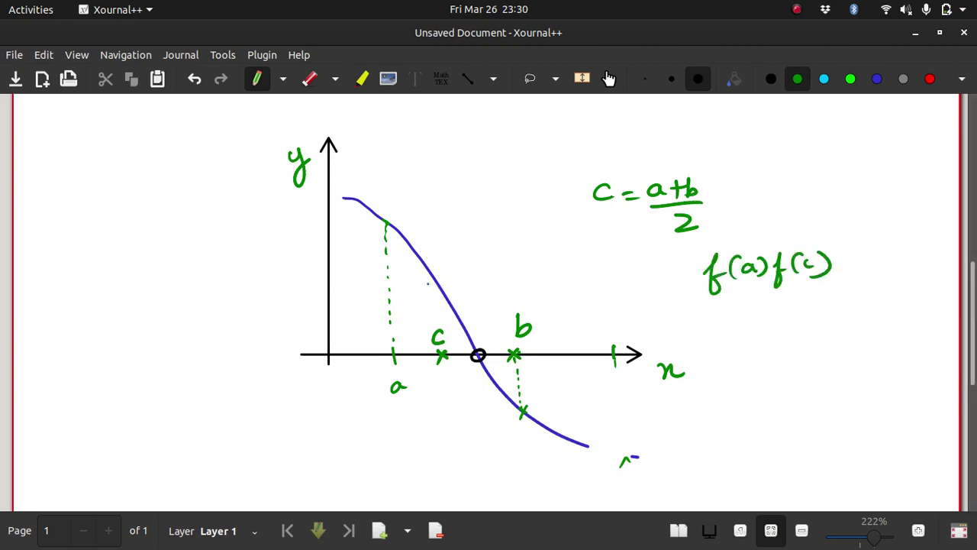
pyautogui.moveTo(438, 281); pyautogui.dragTo(441, 321)
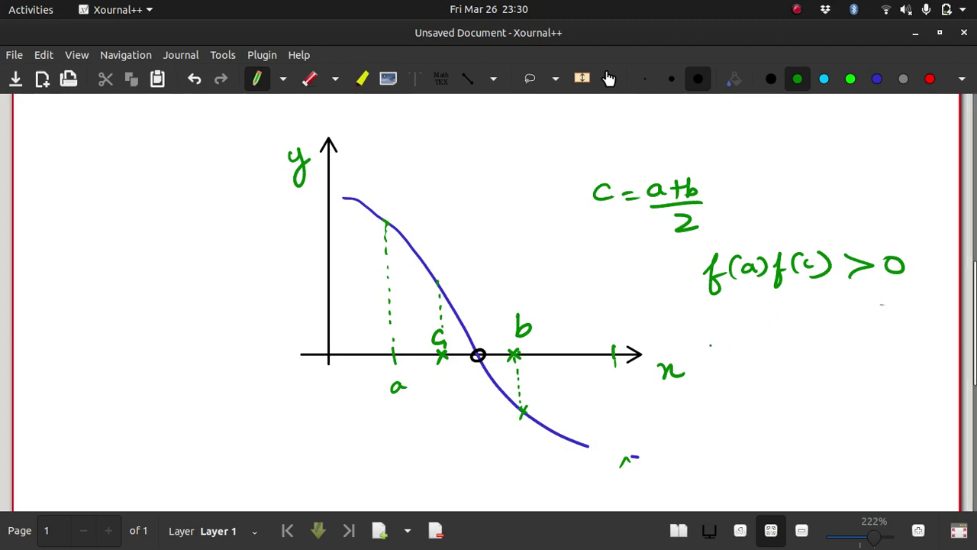
# Write f(c)f(b) < 0 with the update a = c beneath it
pyautogui.moveTo(723, 333); pyautogui.dragTo(709, 373)
pyautogui.moveTo(735, 334); pyautogui.dragTo(733, 359)
pyautogui.moveTo(756, 341); pyautogui.dragTo(764, 359)
pyautogui.moveTo(813, 330)
pyautogui.mouseDown()
pyautogui.moveTo(798, 359)
pyautogui.moveTo(846, 341)
pyautogui.mouseUp()
pyautogui.moveTo(850, 328)
pyautogui.mouseDown()
pyautogui.moveTo(855, 353)
pyautogui.moveTo(909, 348)
pyautogui.moveTo(922, 330)
pyautogui.mouseUp()
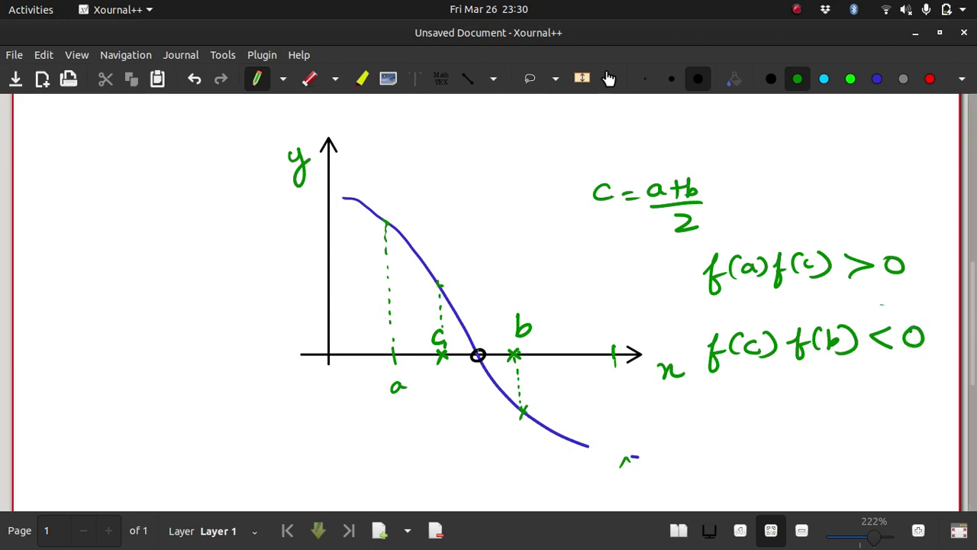
pyautogui.click(806, 398)
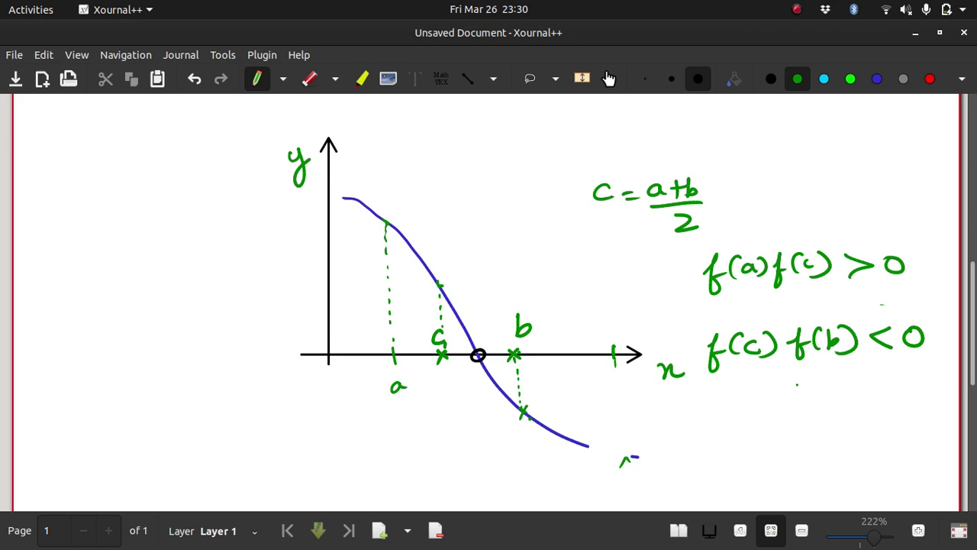
pyautogui.moveTo(765, 399)
pyautogui.mouseDown()
pyautogui.moveTo(768, 414)
pyautogui.moveTo(789, 401)
pyautogui.mouseUp()
pyautogui.moveTo(776, 410); pyautogui.dragTo(791, 410)
pyautogui.moveTo(828, 396); pyautogui.dragTo(830, 412)
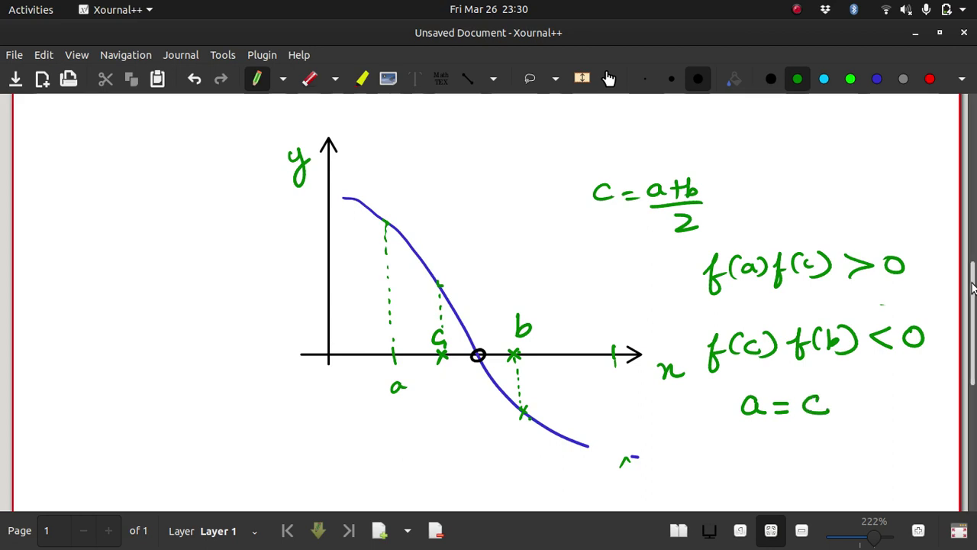
pyautogui.scroll(-5, 976, 375)
pyautogui.scroll(1, 975, 374)
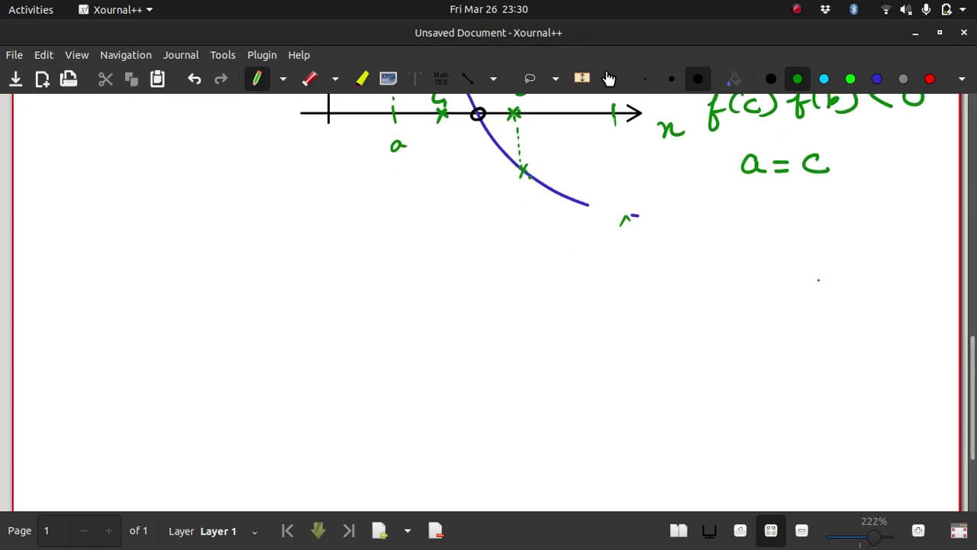
pyautogui.scroll(5, 908, 360)
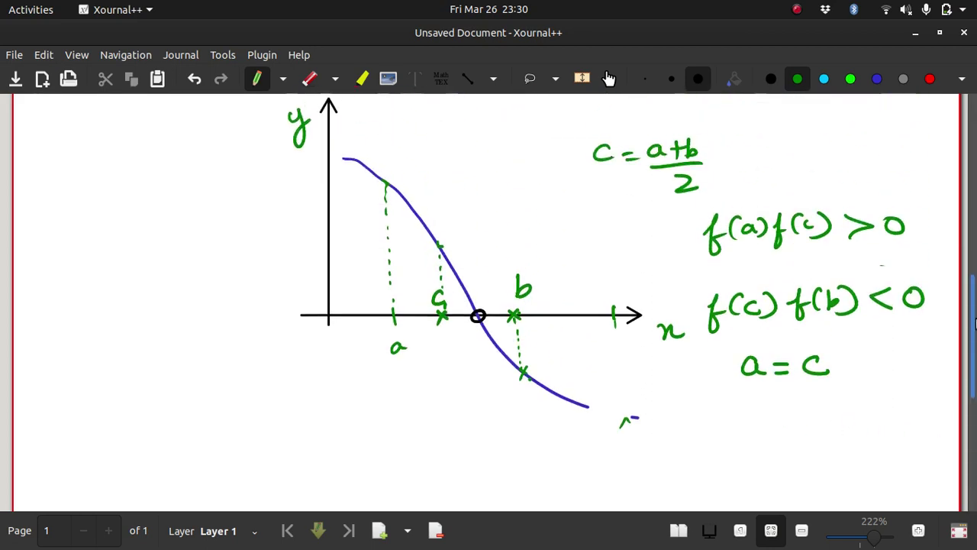
pyautogui.scroll(1, 606, 284)
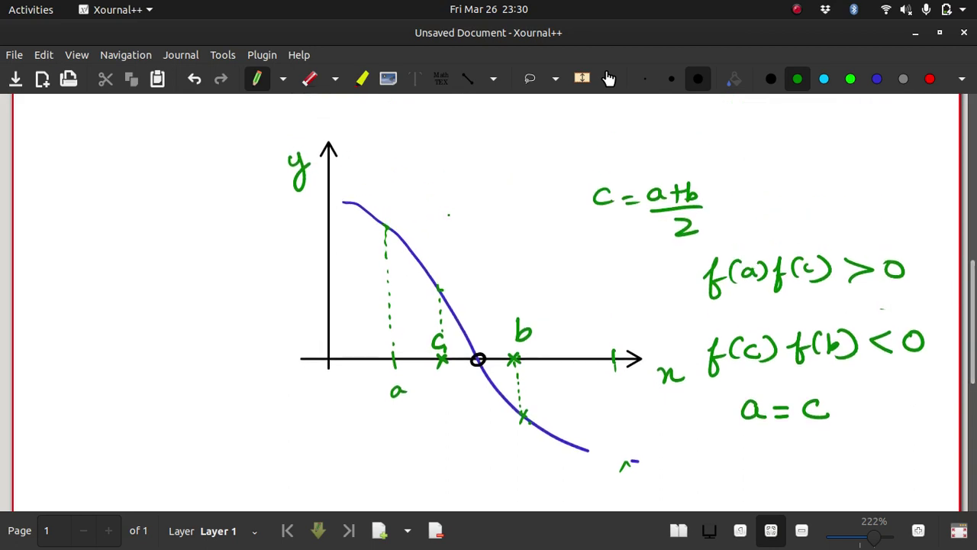
# Erase the old a, c and dotted line, restore the x-axis, and label the old midpoint a
pyautogui.moveTo(341, 290)
pyautogui.mouseDown()
pyautogui.moveTo(400, 292)
pyautogui.moveTo(387, 269)
pyautogui.moveTo(395, 359)
pyautogui.mouseUp()
pyautogui.moveTo(397, 418); pyautogui.dragTo(387, 395)
pyautogui.moveTo(441, 328)
pyautogui.mouseDown()
pyautogui.moveTo(430, 343)
pyautogui.moveTo(451, 359)
pyautogui.mouseUp()
pyautogui.hotkey('ctrl', 'z')
pyautogui.moveTo(449, 376); pyautogui.dragTo(454, 391)
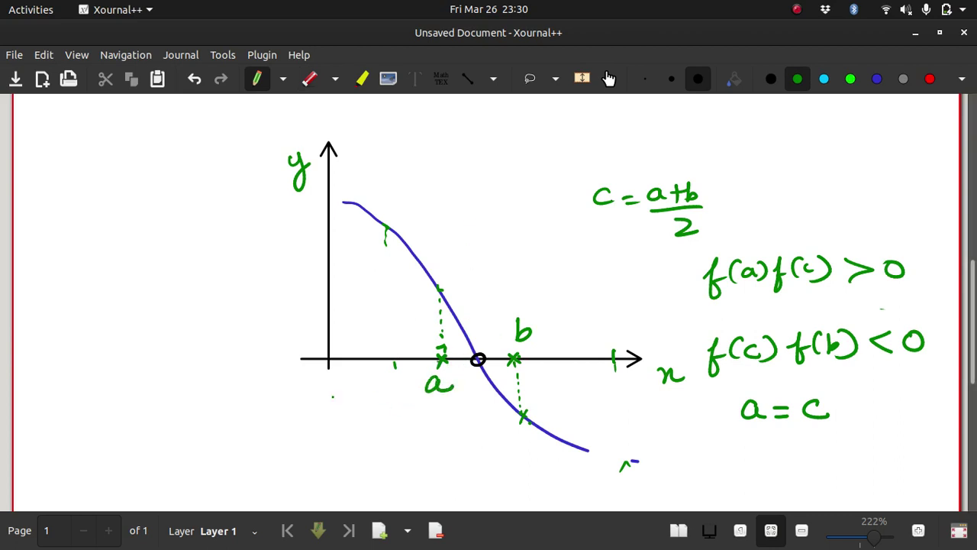
# Write c = (a+b)/2 below the graph and label the new midpoint c near the root
pyautogui.scroll(-3, 408, 325)
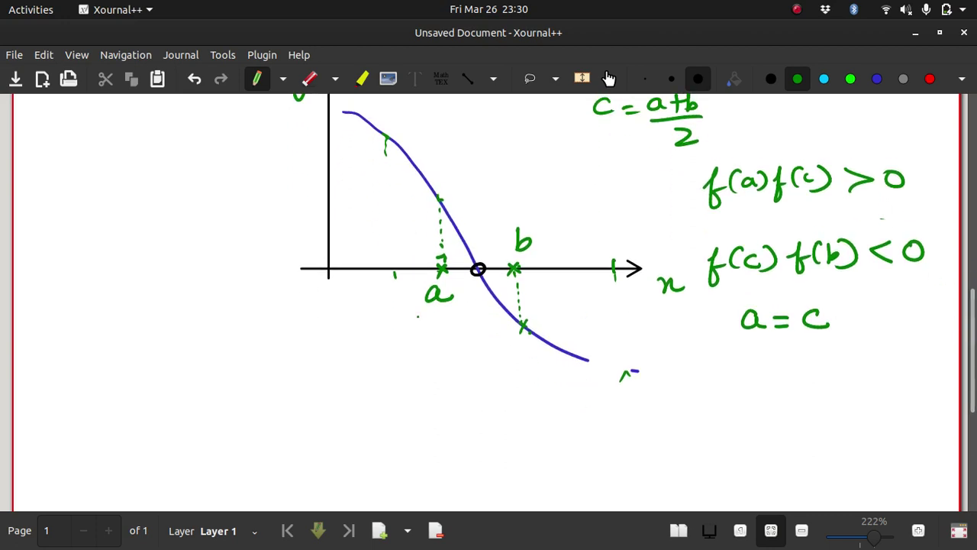
pyautogui.moveTo(319, 416)
pyautogui.mouseDown()
pyautogui.moveTo(319, 433)
pyautogui.moveTo(345, 420)
pyautogui.mouseUp()
pyautogui.moveTo(333, 428); pyautogui.dragTo(386, 429)
pyautogui.moveTo(402, 407)
pyautogui.mouseDown()
pyautogui.moveTo(401, 424)
pyautogui.moveTo(413, 415)
pyautogui.mouseUp()
pyautogui.moveTo(416, 405)
pyautogui.mouseDown()
pyautogui.moveTo(441, 428)
pyautogui.moveTo(423, 459)
pyautogui.mouseUp()
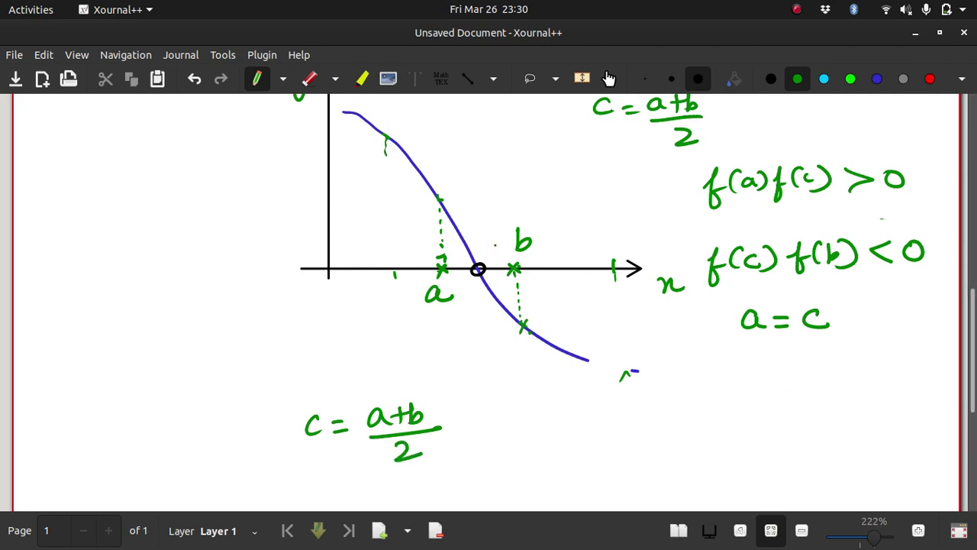
pyautogui.moveTo(496, 242); pyautogui.dragTo(495, 254)
pyautogui.scroll(5, 975, 299)
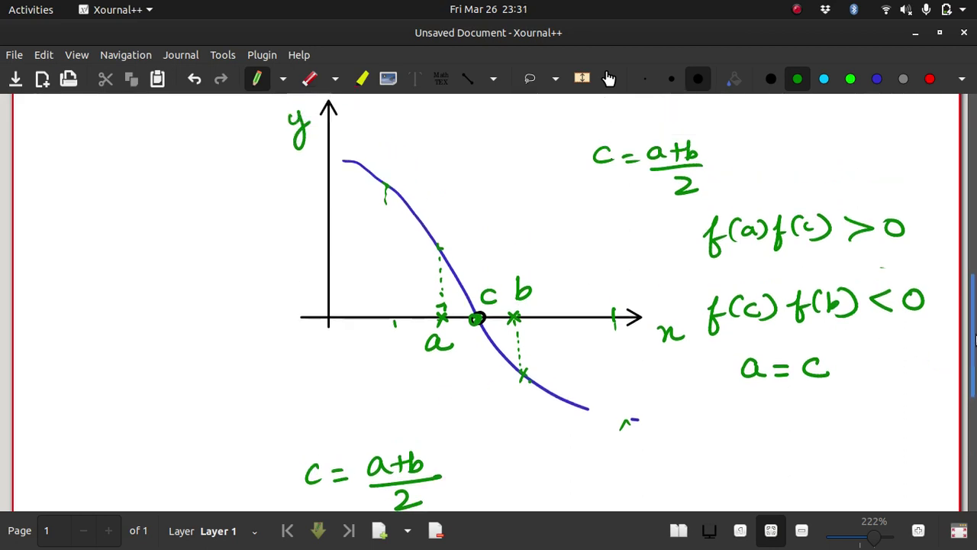
pyautogui.scroll(-7, 976, 299)
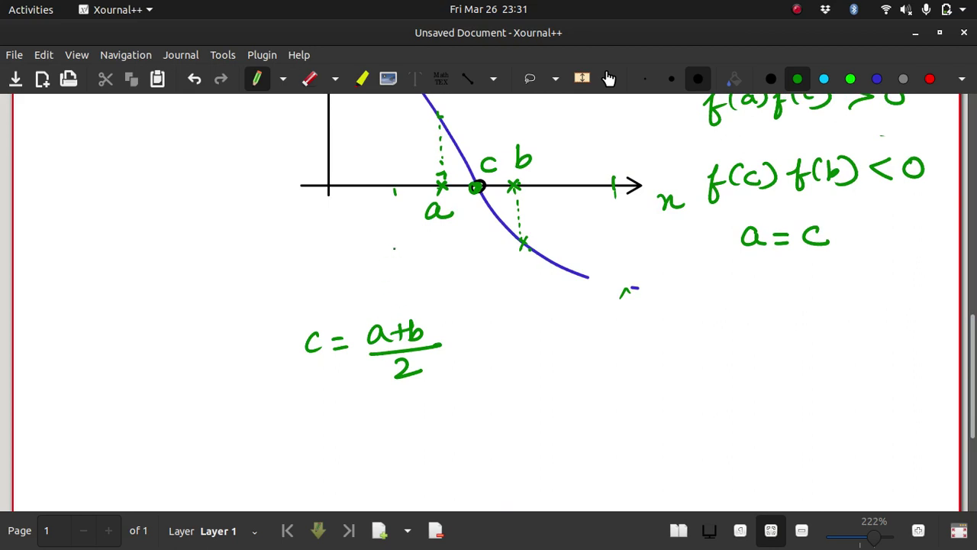
# In the Terminal, enter vim bisection.m at the shell prompt
pyautogui.hotkey('alt', 'Tab')
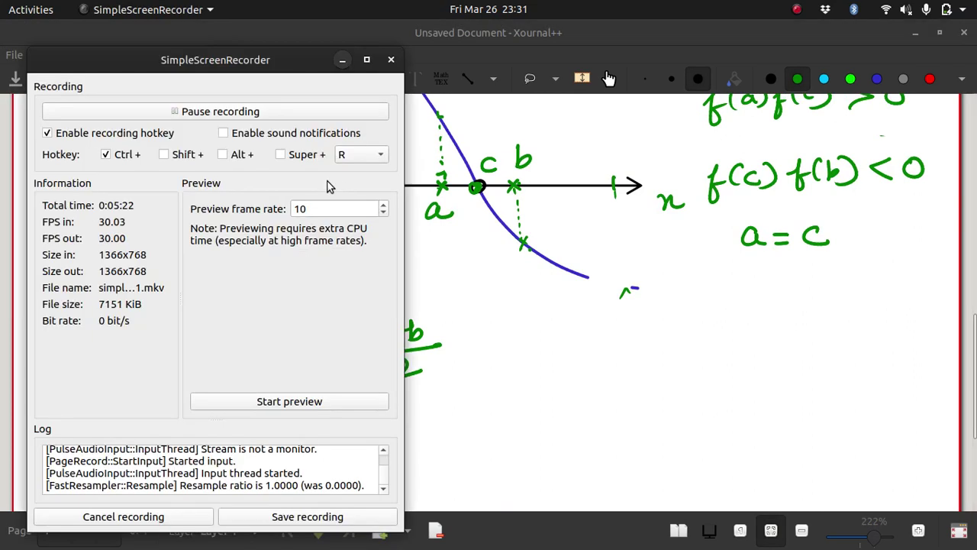
pyautogui.click(291, 116)
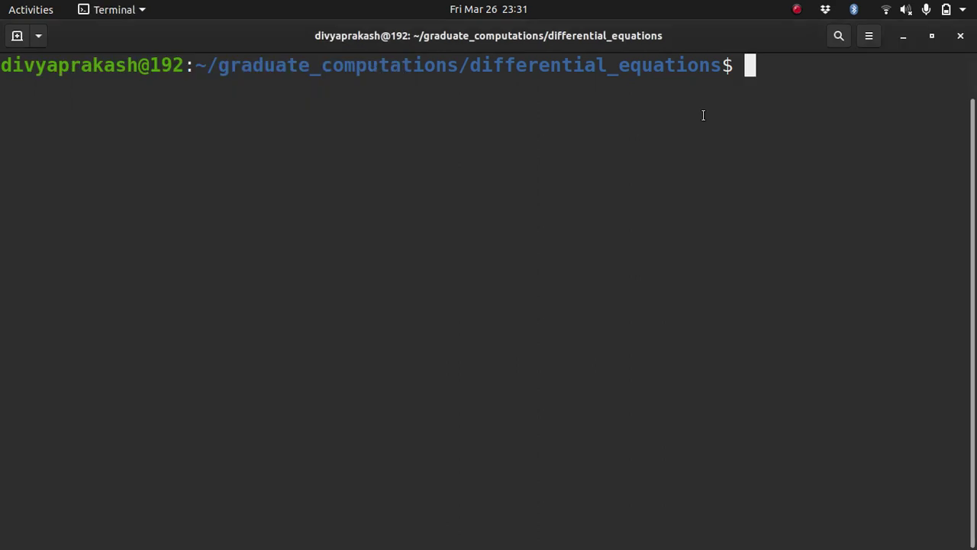
pyautogui.write('vim ')
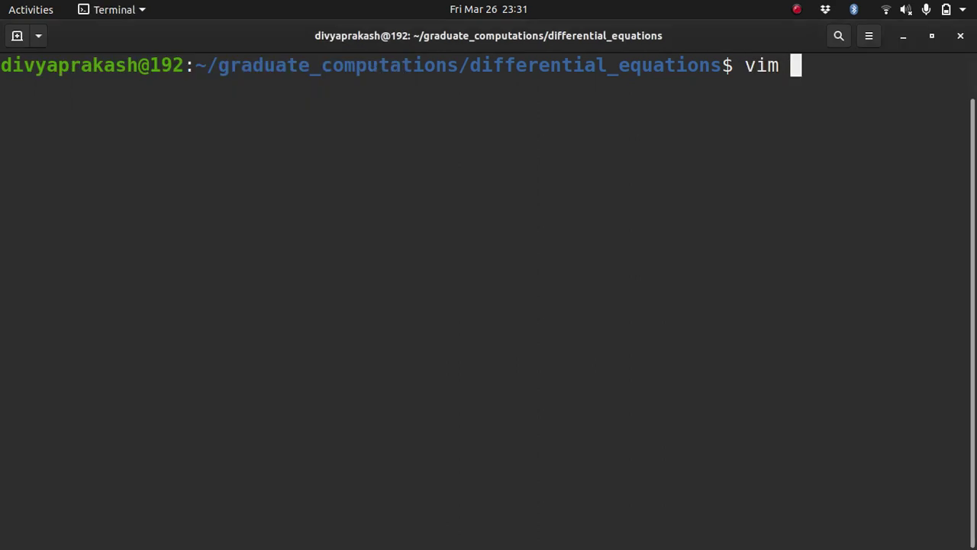
pyautogui.write('bisect')
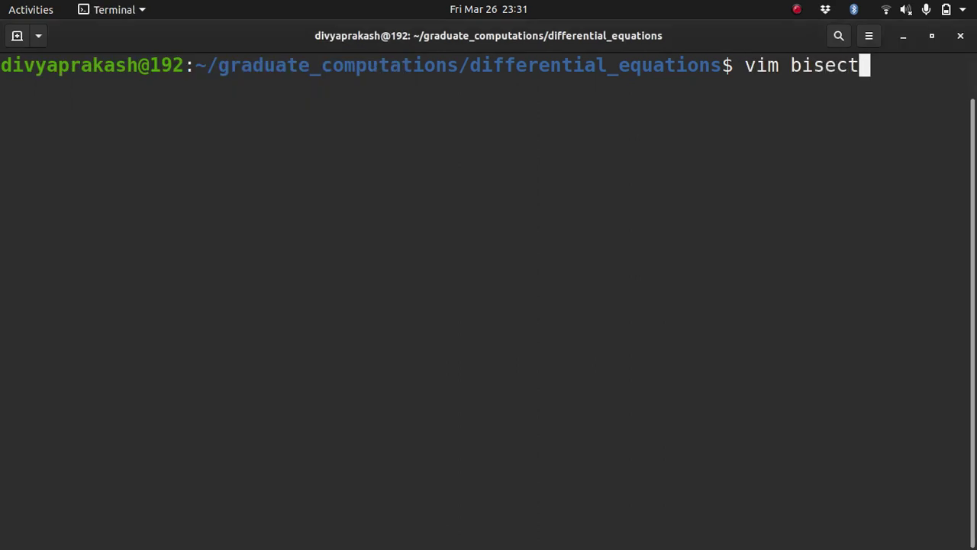
pyautogui.write('ion.m')
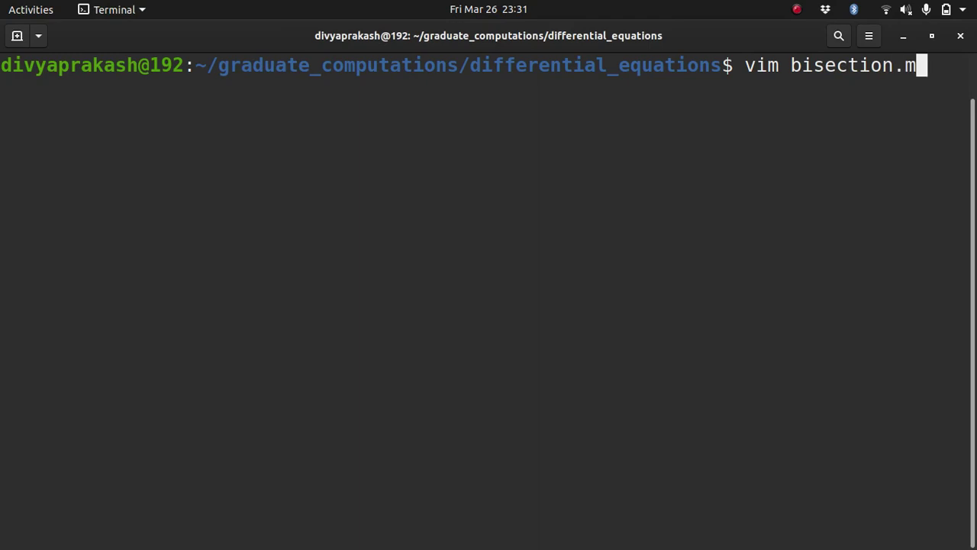
# Open bisection.m in vim and write 'clear; clc; close all;' and f = @(x) 4*log(x) - x;
pyautogui.press('Return')
pyautogui.write('iclear; cl')
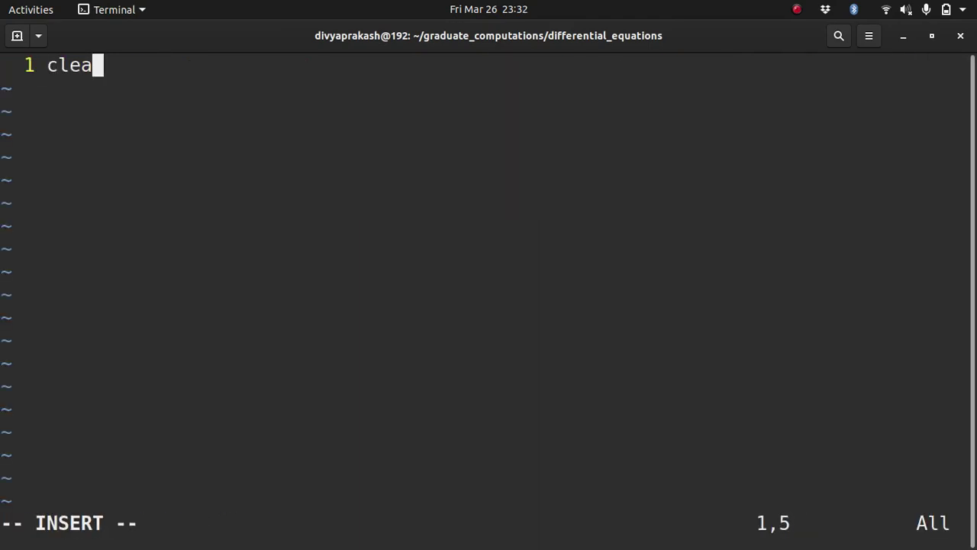
pyautogui.write('c; close')
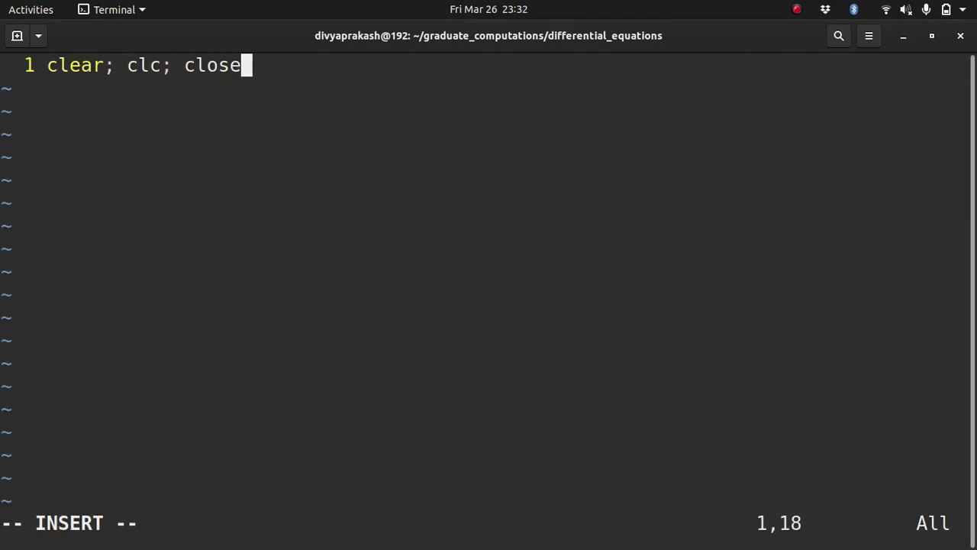
pyautogui.write(' all;')
pyautogui.press('Return')
pyautogui.press('Return')
pyautogui.write(';f=')
pyautogui.press('BackSpace')
pyautogui.press('BackSpace')
pyautogui.press('BackSpace')
pyautogui.press('BackSpace')
pyautogui.write('f ')
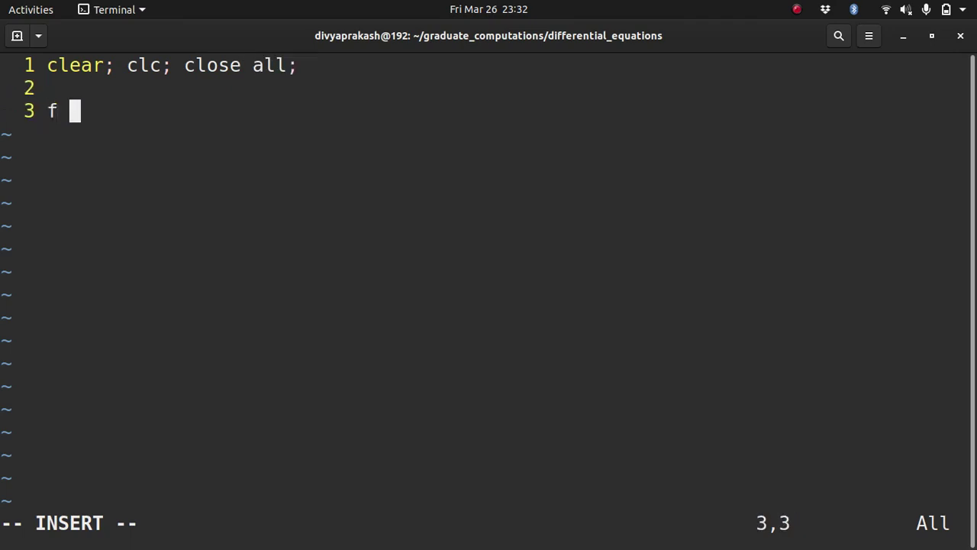
pyautogui.write('= @(x) ')
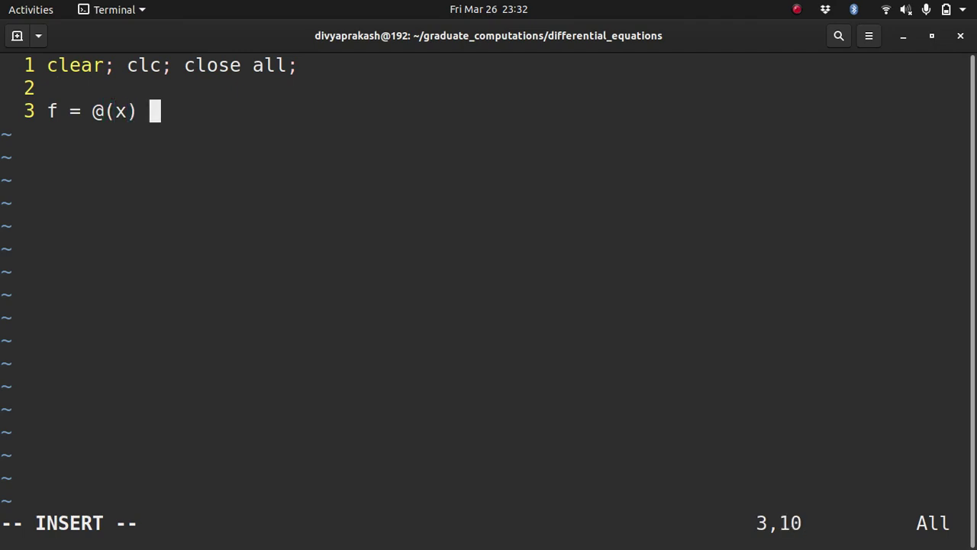
pyautogui.write('4*l')
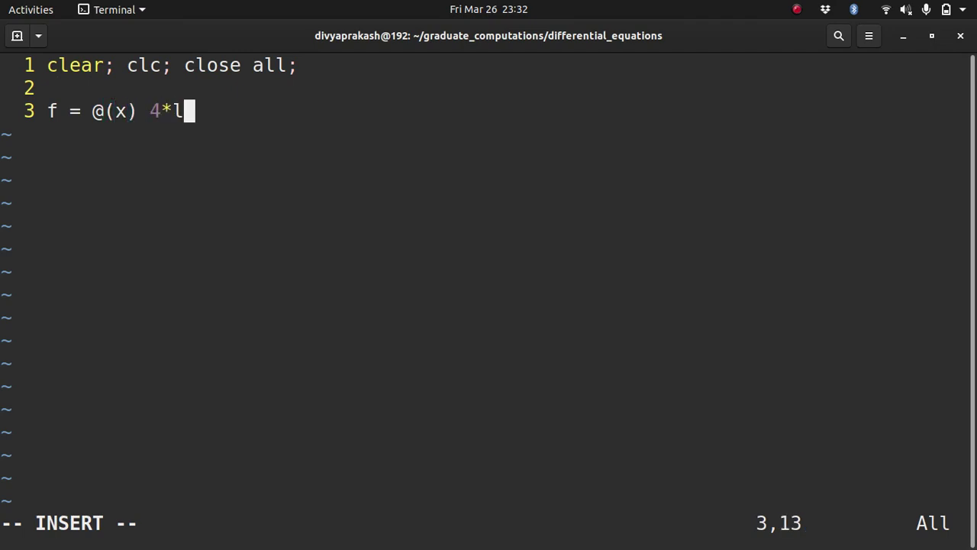
pyautogui.write('og(x) - x;')
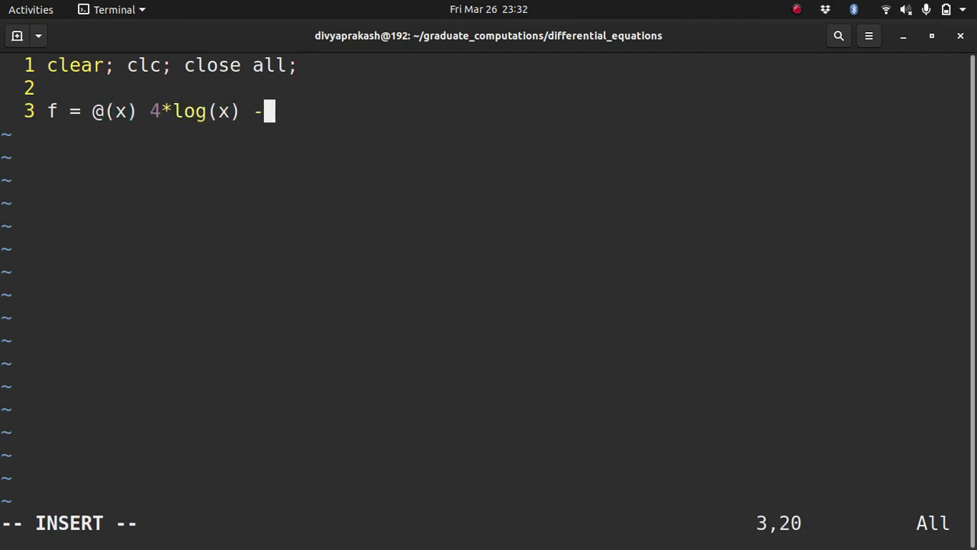
pyautogui.press('Return')
pyautogui.press('Return')
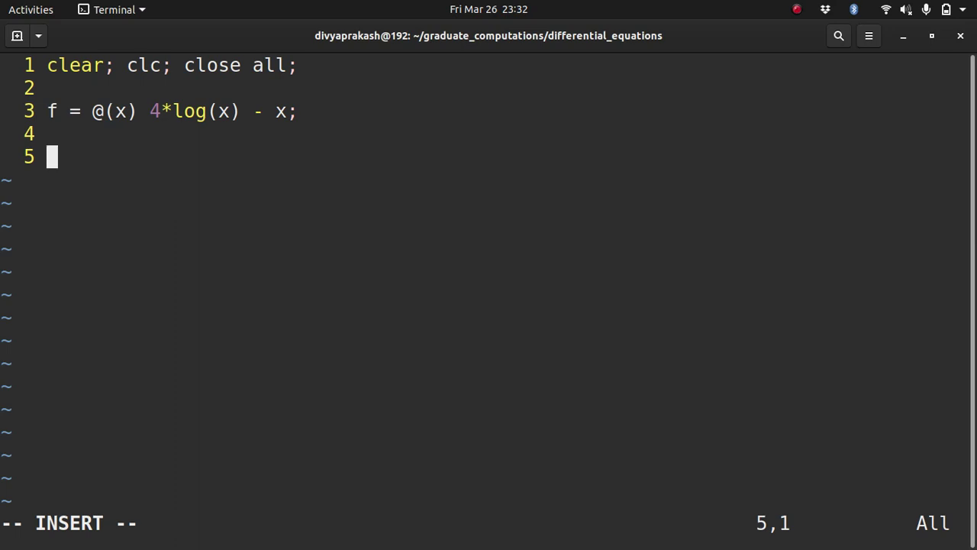
# Add the range xq = 0:0.1:10; and the call plot(xq,f(xq))
pyautogui.write('plot()')
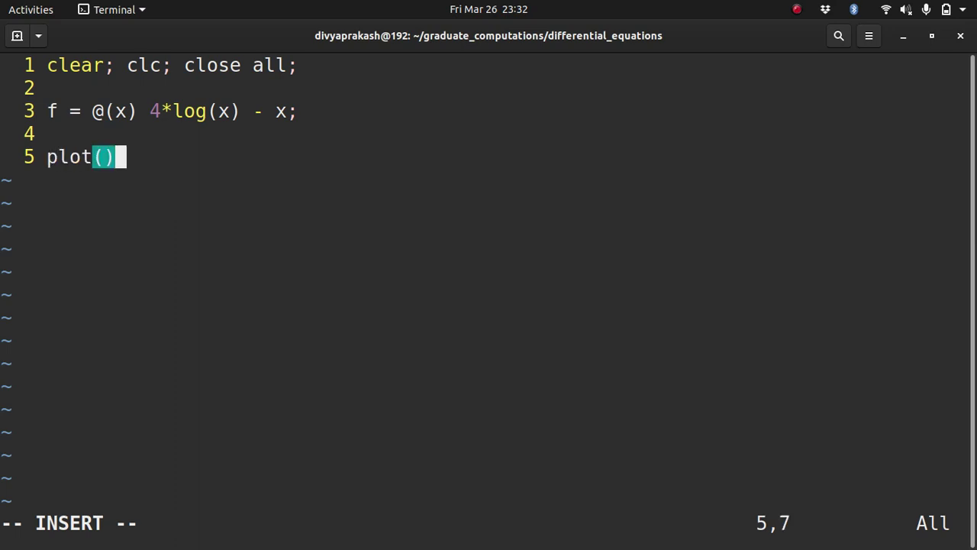
pyautogui.press('Up')
pyautogui.press('Return')
pyautogui.write('xq = 0:0.1:')
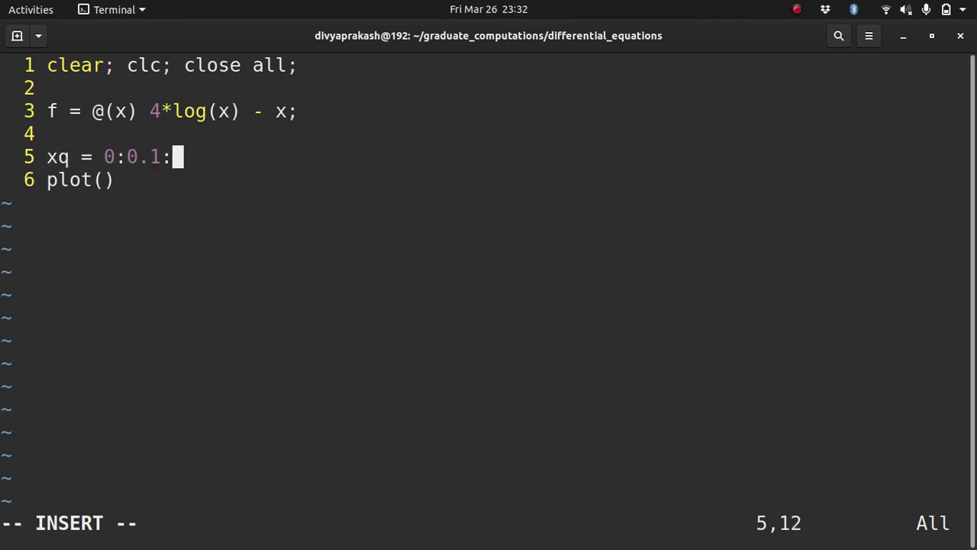
pyautogui.write('10;')
pyautogui.press('Return')
pyautogui.press('Delete')
pyautogui.press('End')
pyautogui.press('Left')
pyautogui.write('xq,f(xq')
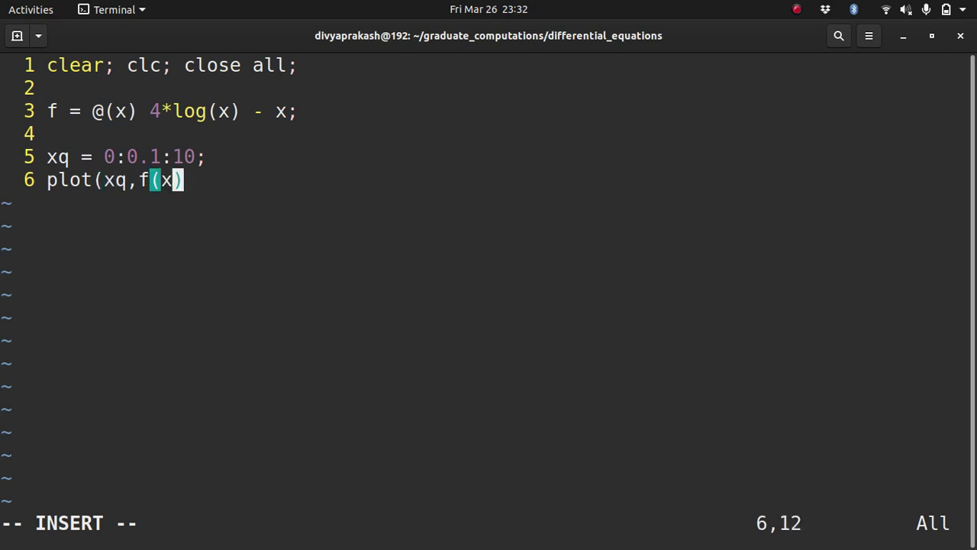
pyautogui.write(')')
pyautogui.press('End')
pyautogui.press('Return')
# Add set(gca,'xAxisLocation','origin') and save and quit vim
pyautogui.write("set('')")
pyautogui.press('Left')
pyautogui.write("''")
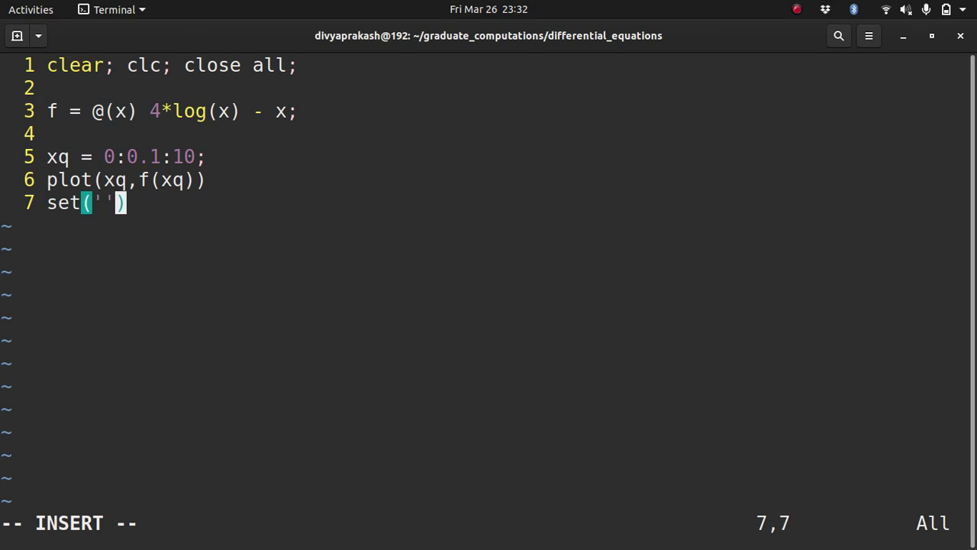
pyautogui.press('Left')
pyautogui.press('Left')
pyautogui.press('Delete')
pyautogui.write("gca,'")
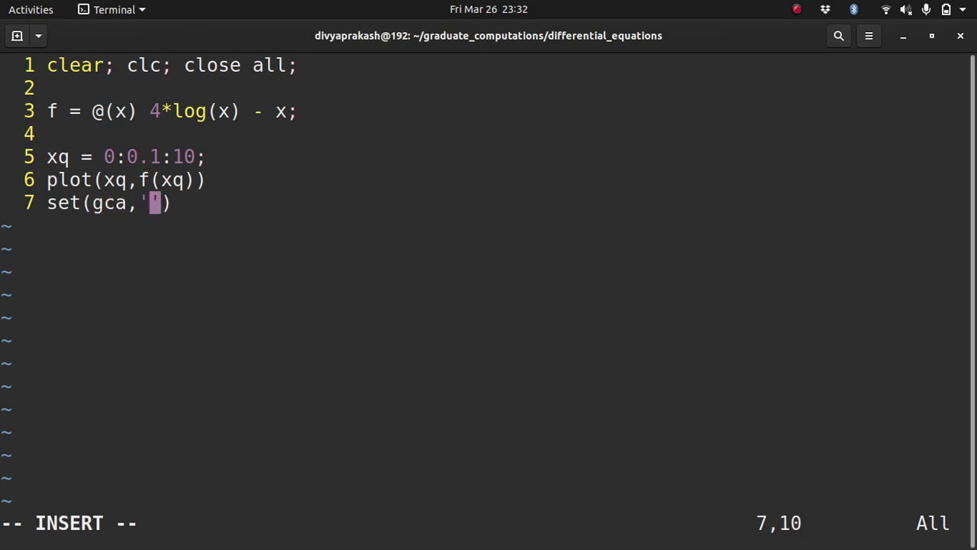
pyautogui.write('xAx')
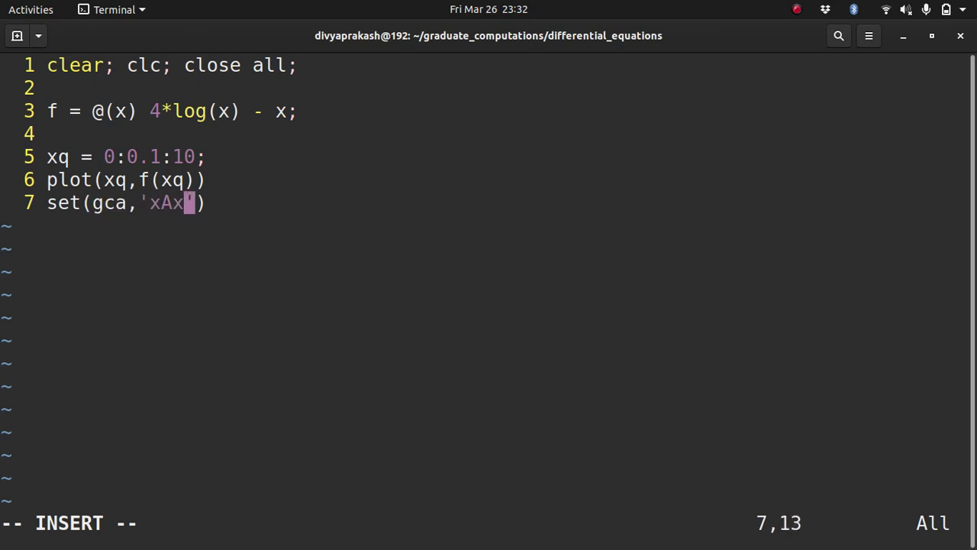
pyautogui.write('isLocat')
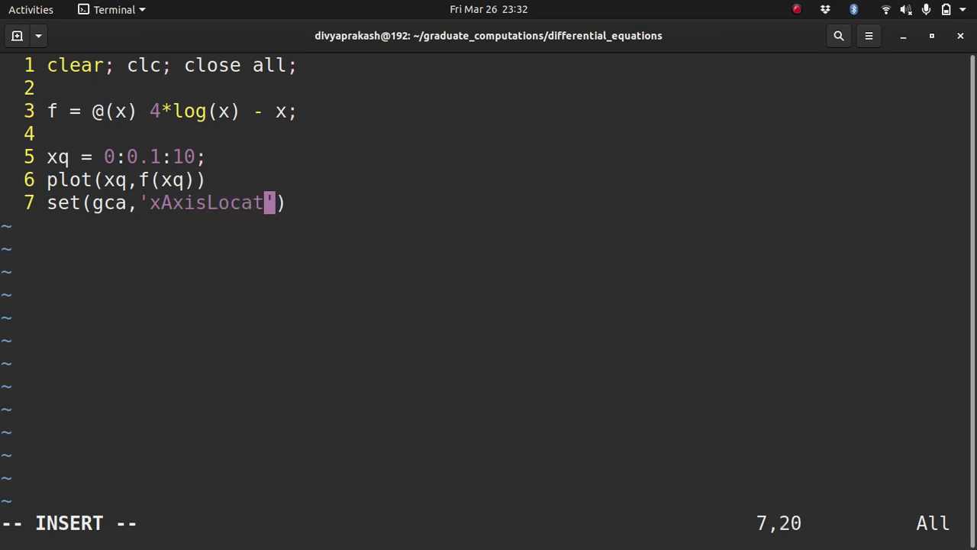
pyautogui.write('ion')
pyautogui.press('Right')
pyautogui.write(",'")
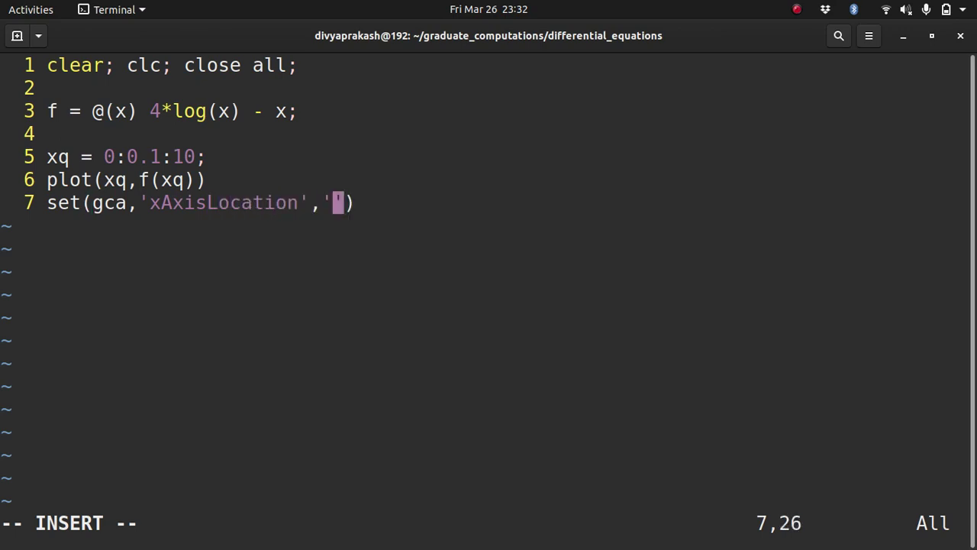
pyautogui.write('origin')
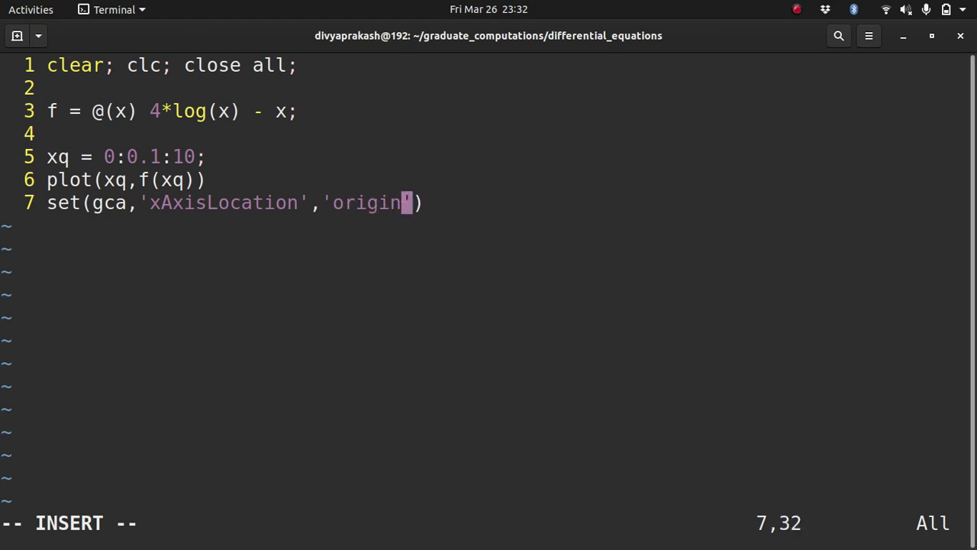
pyautogui.press('Right')
pyautogui.press('Right')
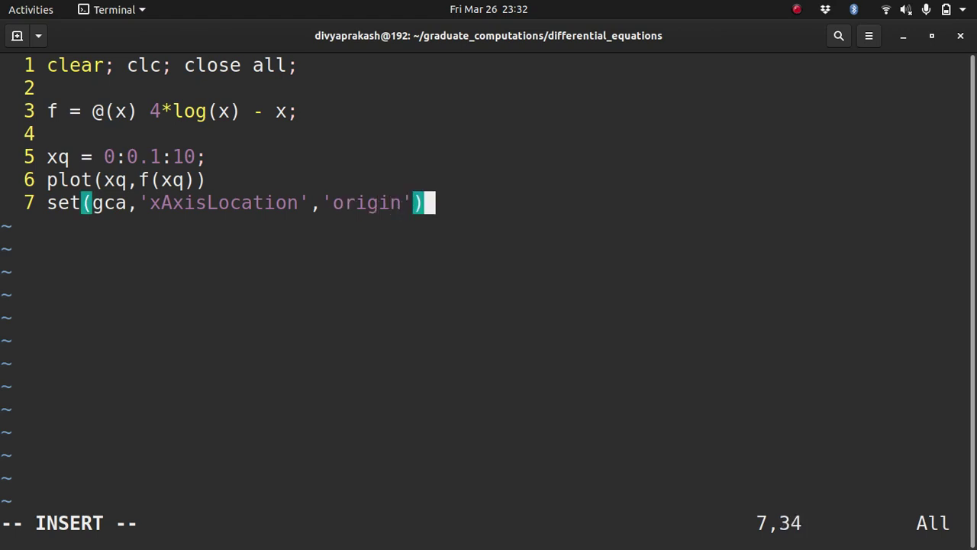
pyautogui.press('Escape')
pyautogui.write(':e')
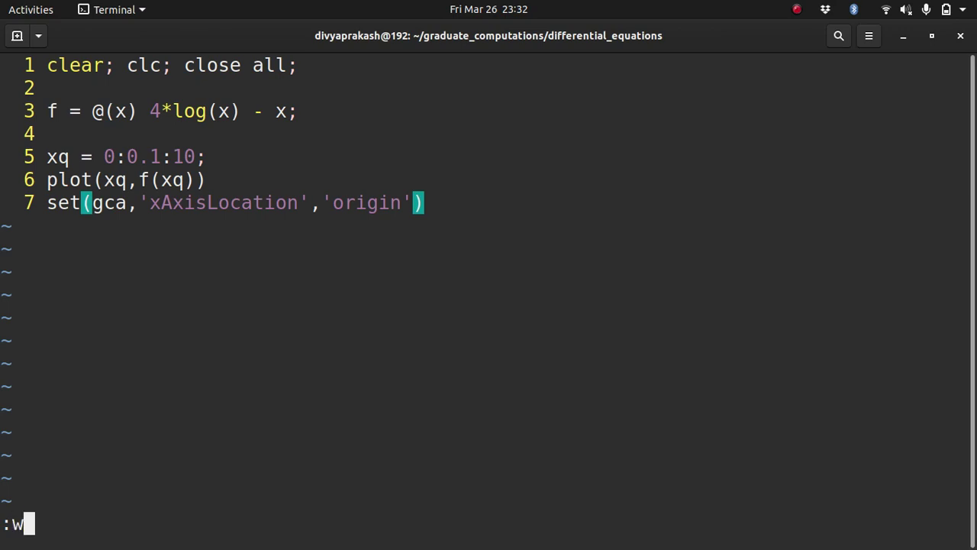
pyautogui.write('q')
pyautogui.press('Return')
# Launch Octave, clear the startup banner, and run the bisection script
pyautogui.write('octave')
pyautogui.press('Return')
pyautogui.hotkey('ctrl', 'l')
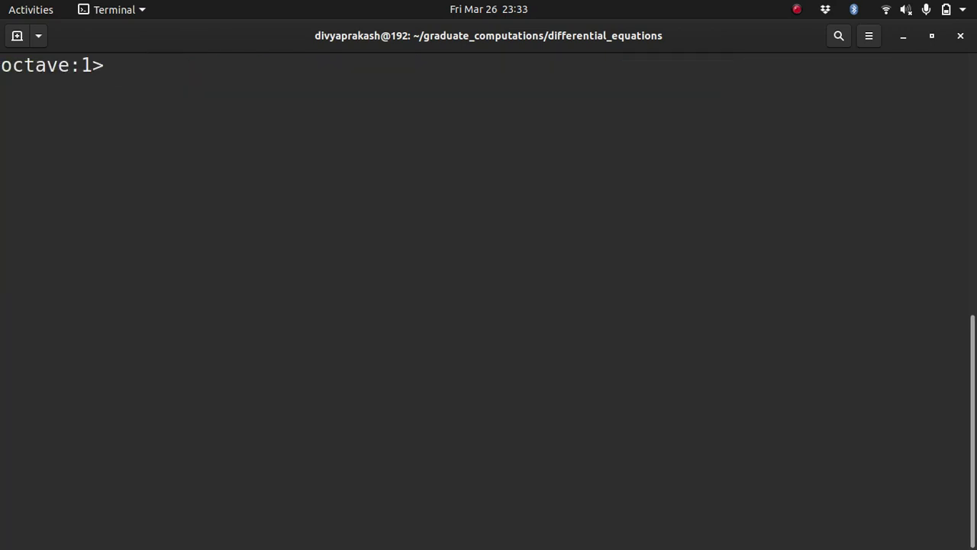
pyautogui.write('bisection')
pyautogui.press('Return')
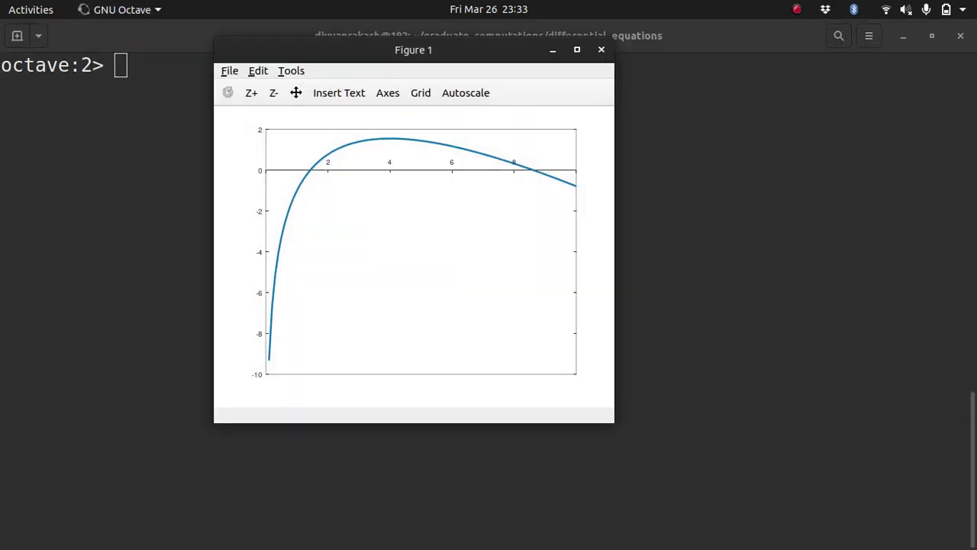
# Maximize Figure 1 to view the curve, minimize it, bring it back, then close it
pyautogui.click(575, 50)
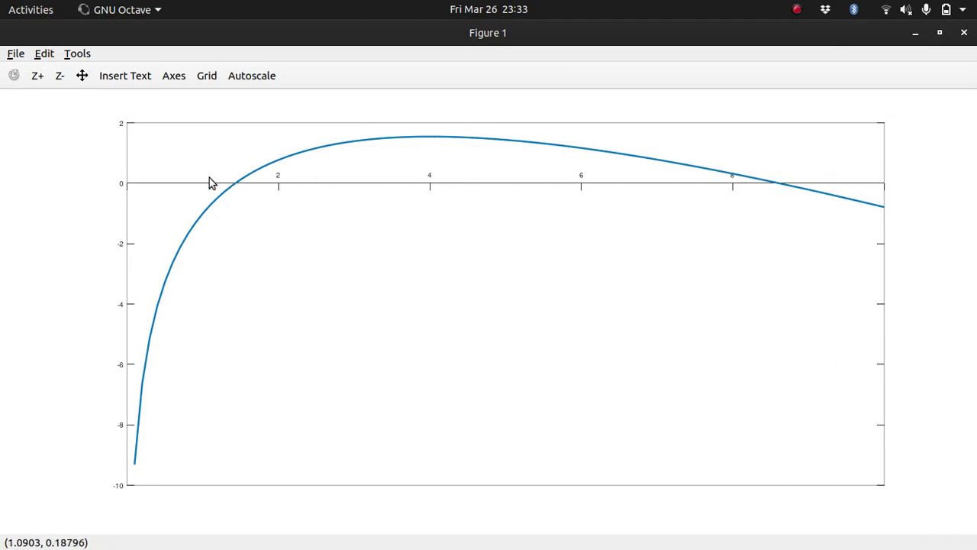
pyautogui.click(915, 33)
pyautogui.write('bisection')
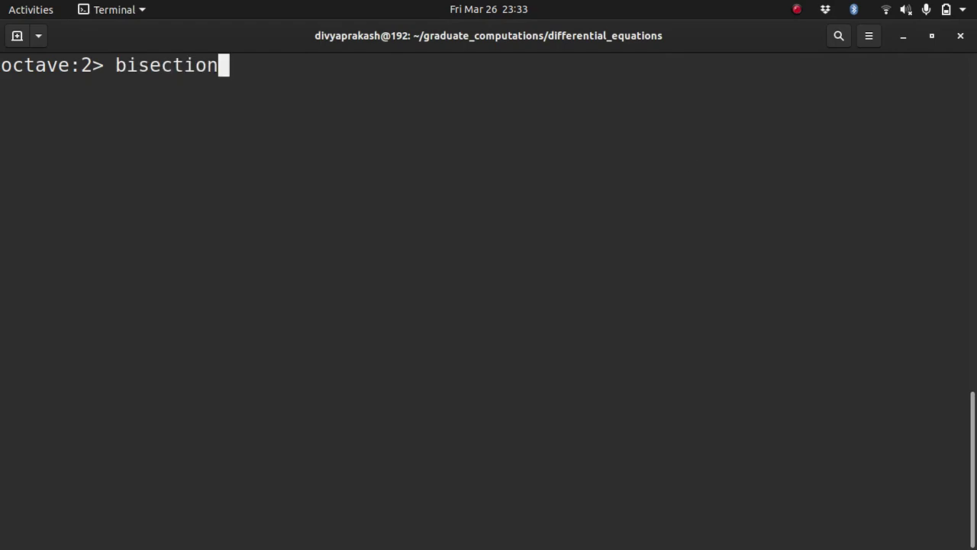
pyautogui.click(797, 9)
pyautogui.hotkey('alt', 'Tab')
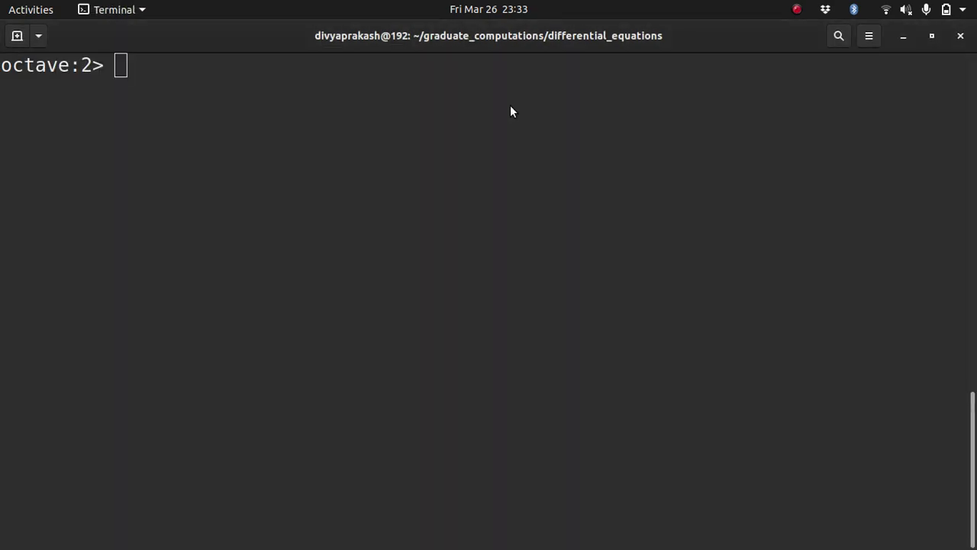
pyautogui.hotkey('alt', 'Tab')
pyautogui.press('Tab')
pyautogui.press('Tab')
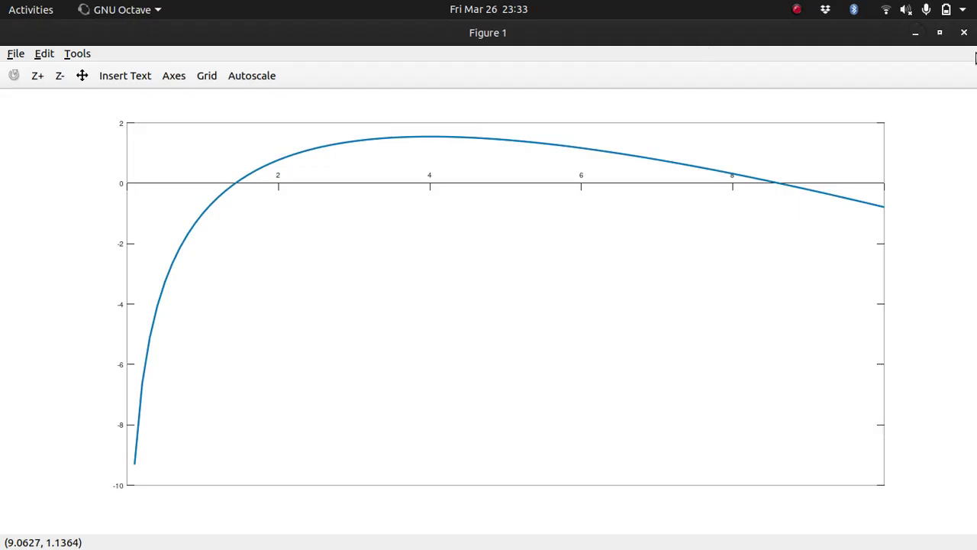
pyautogui.click(965, 32)
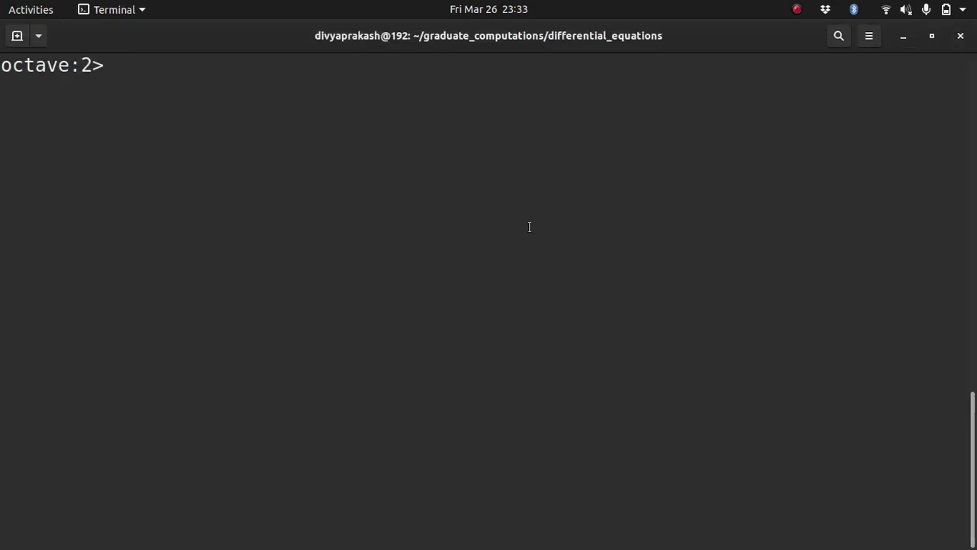
# Open bisection.m in the editor with 'edit bisection'
pyautogui.press('Up')
pyautogui.press('Home')
pyautogui.write('edit')
pyautogui.press('Return')
# Add 'a = 0; b = 6;' below the plot code and consult the bisection sketch notes
pyautogui.press('Down')
pyautogui.press('Down')
pyautogui.press('Down')
pyautogui.press('Down')
pyautogui.press('Down')
pyautogui.press('Down')
pyautogui.press('End')
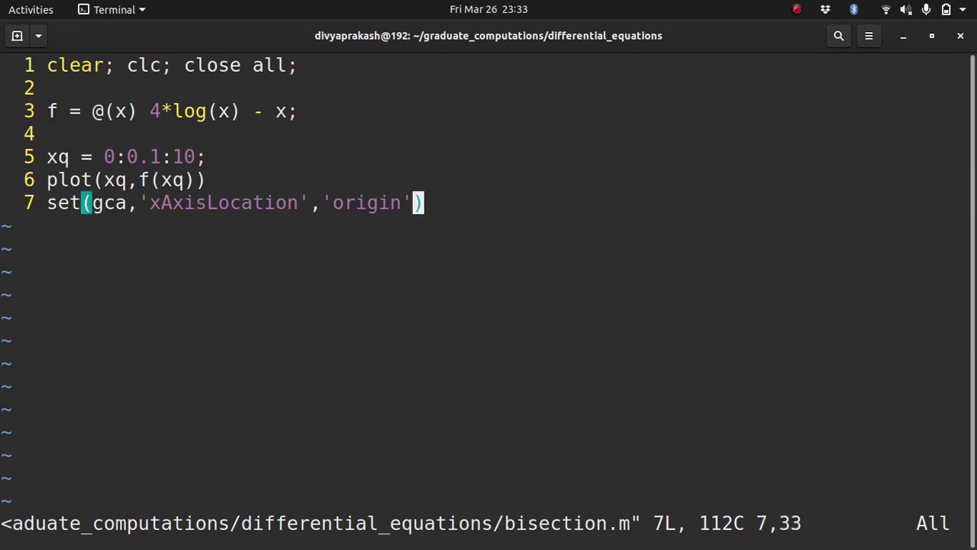
pyautogui.press('i')
pyautogui.press('End')
pyautogui.press('Return')
pyautogui.press('Return')
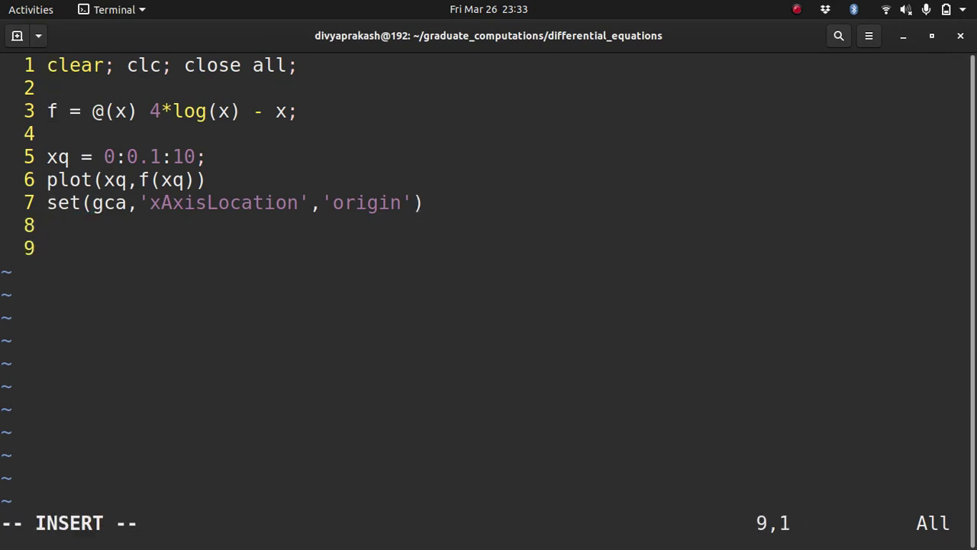
pyautogui.write('a = 0; b = 6;')
pyautogui.press('Return')
pyautogui.press('Return')
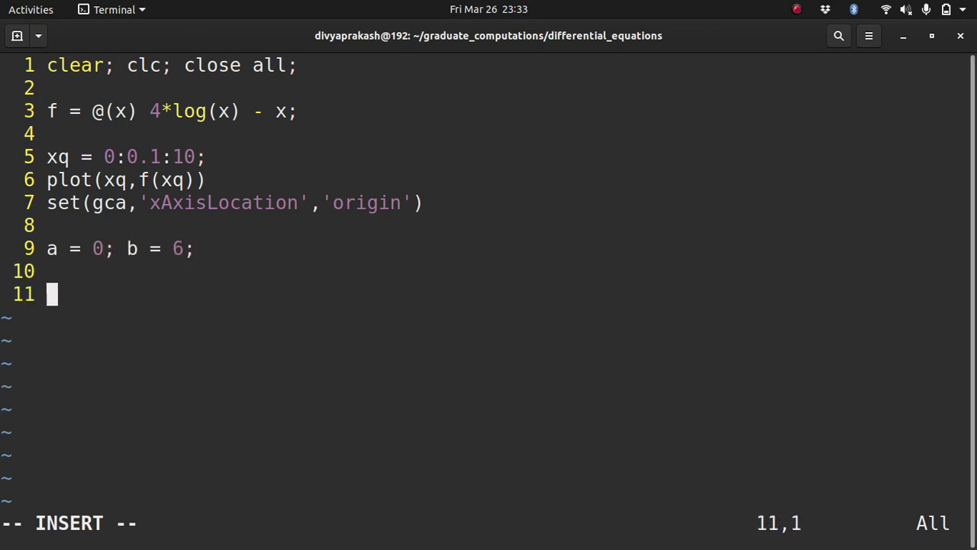
pyautogui.hotkey('alt', 'Tab')
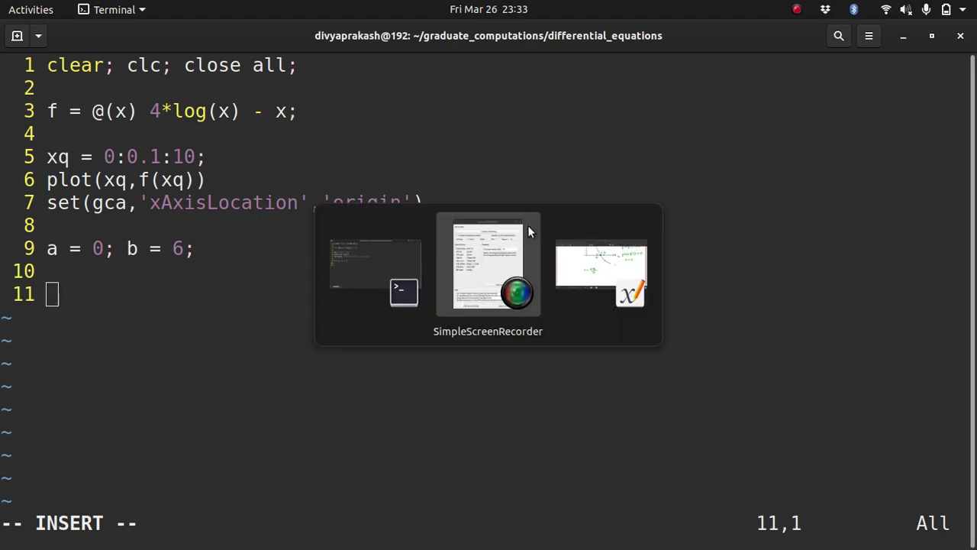
pyautogui.hotkey('alt', 'Tab')
pyautogui.scroll(10, 636, 267)
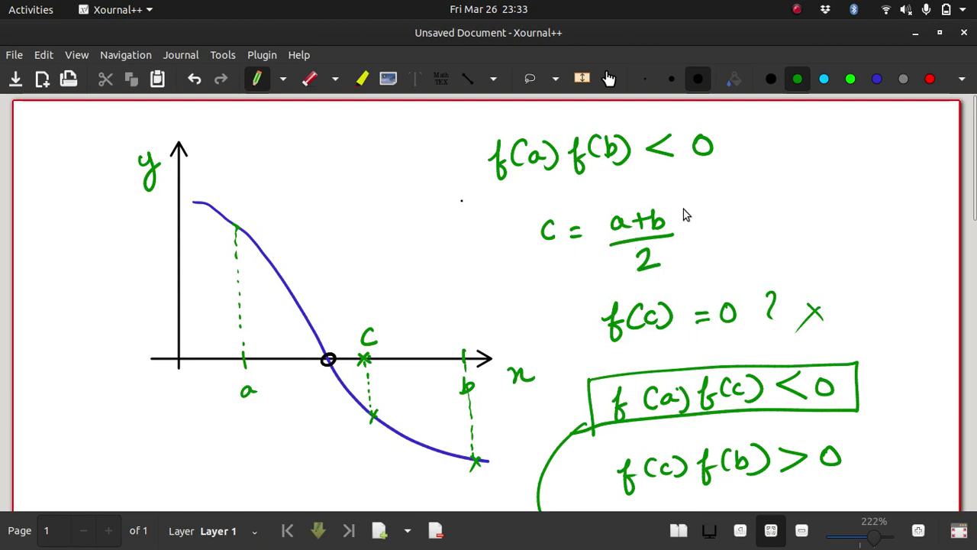
pyautogui.hotkey('alt', 'Tab')
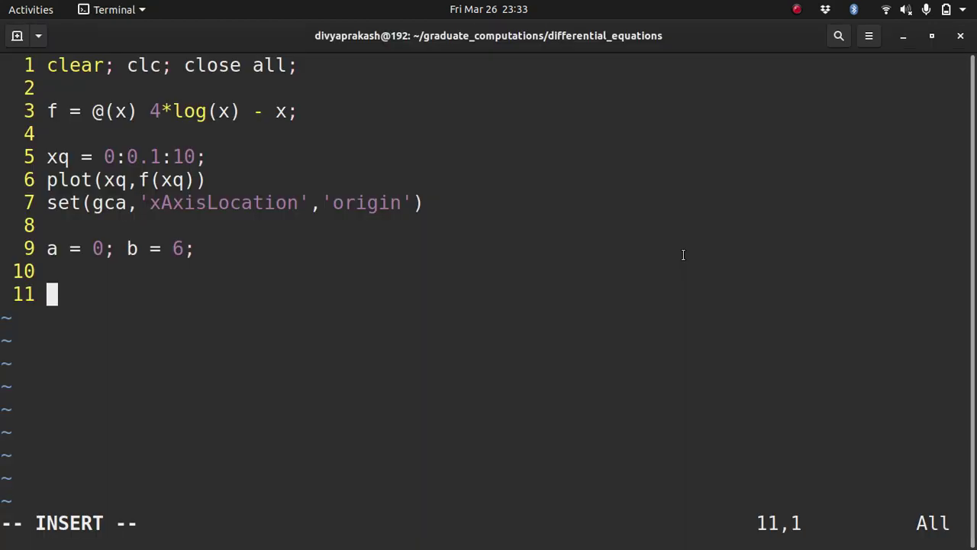
# Add the midpoint line c = (a+b)/2
pyautogui.write('c = a')
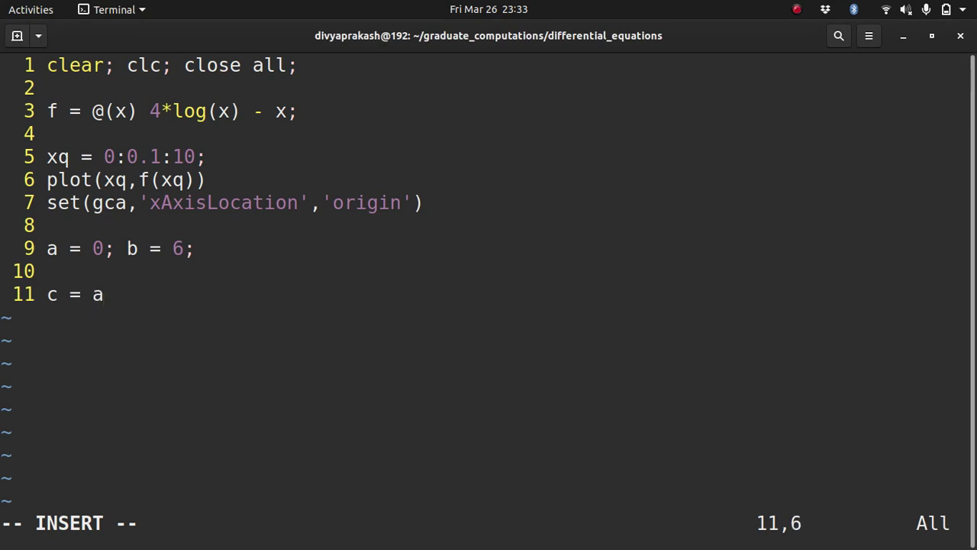
pyautogui.write('+b)')
pyautogui.press('Left')
pyautogui.press('Left')
pyautogui.press('Left')
pyautogui.press('Left')
pyautogui.write('(')
pyautogui.press('End')
pyautogui.write('/2')
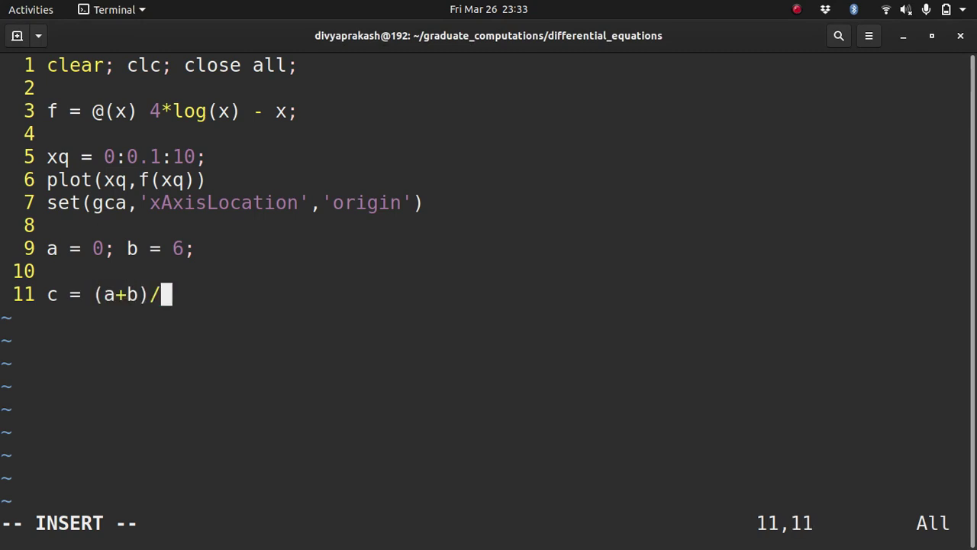
pyautogui.press('Return')
pyautogui.press('Return')
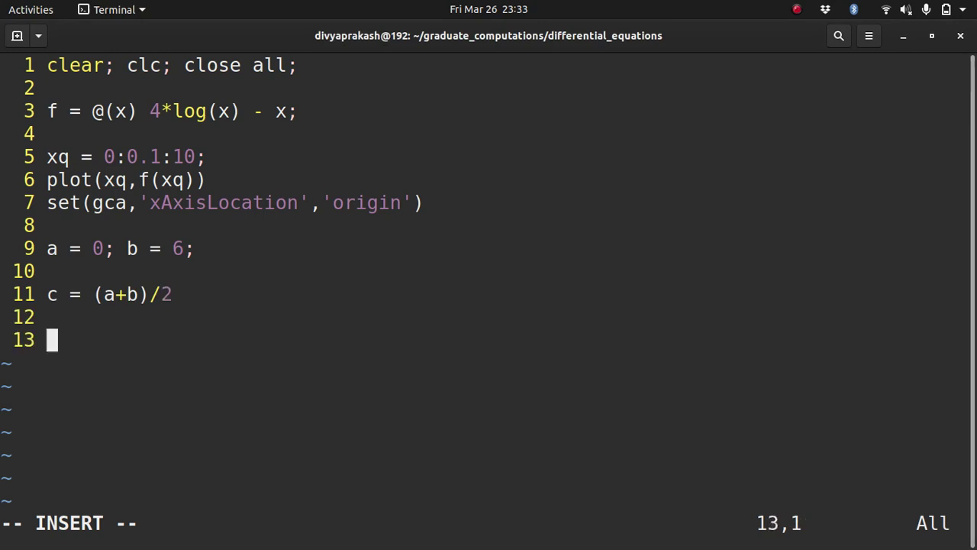
# Begin an abs(f(c)) line and check the sketch notes
pyautogui.write('f(c)')
pyautogui.press('Left')
pyautogui.press('Left')
pyautogui.press('Left')
pyautogui.press('Left')
pyautogui.write('abs()')
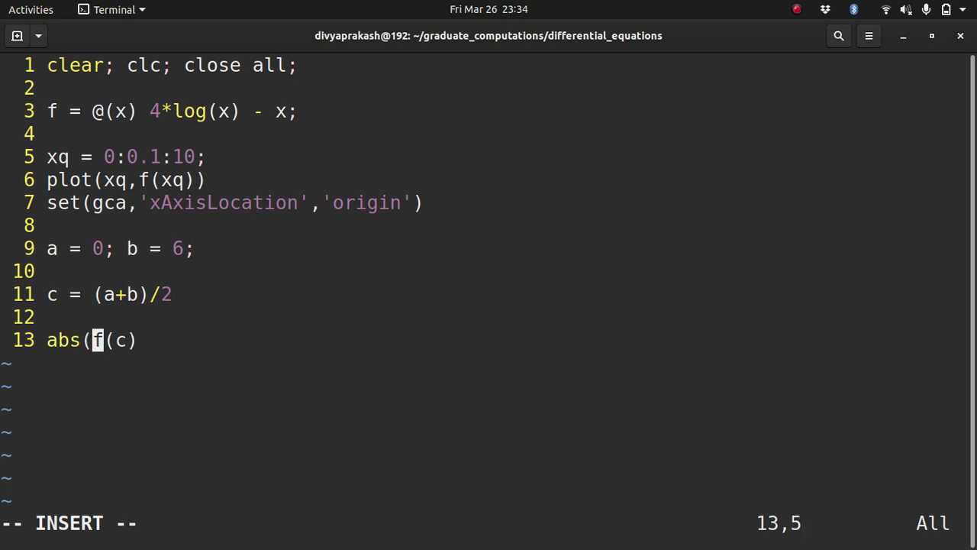
pyautogui.hotkey('alt', 'Tab')
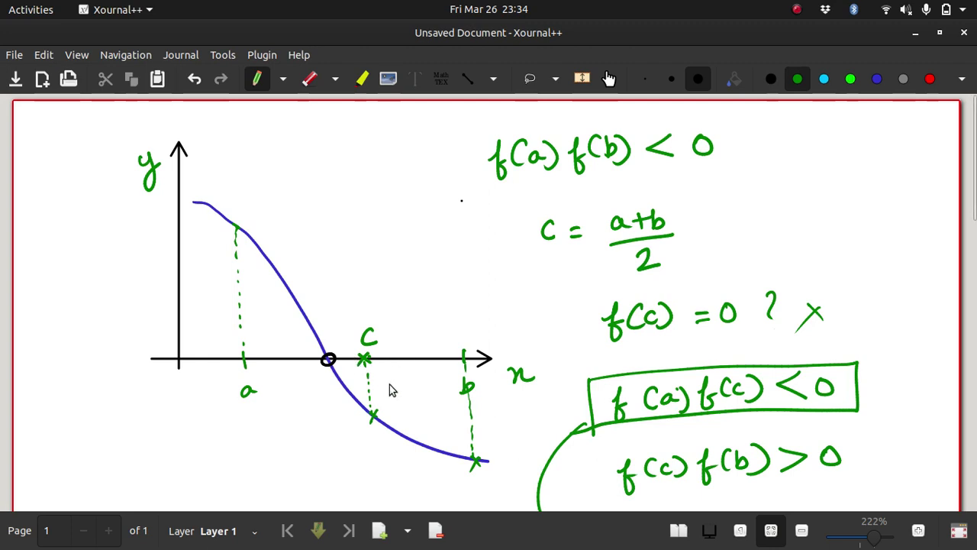
pyautogui.hotkey('alt', 'Tab')
# Add tol = 1e-6; and a condition line 'if abs(f(c)) < tol'
pyautogui.press('Escape')
pyautogui.write('Otol = ')
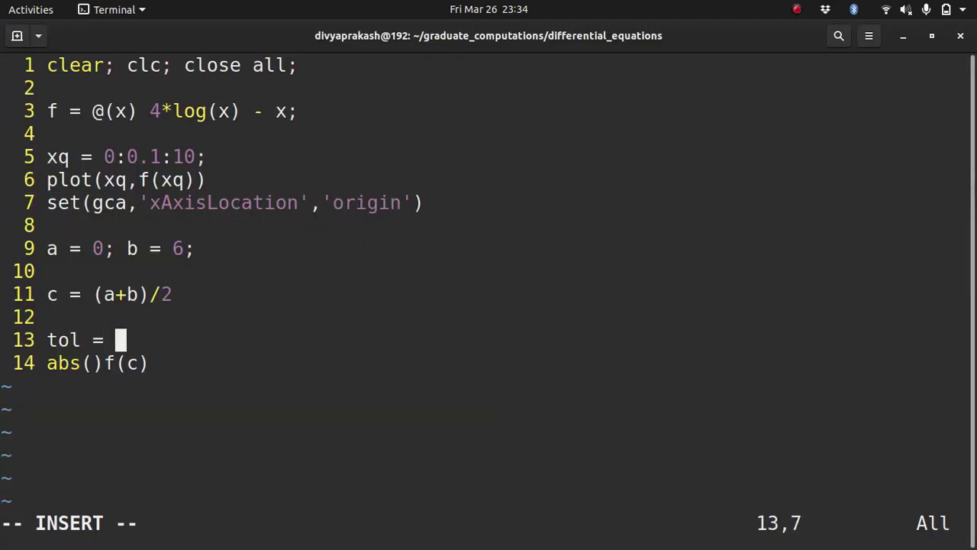
pyautogui.write('1e-')
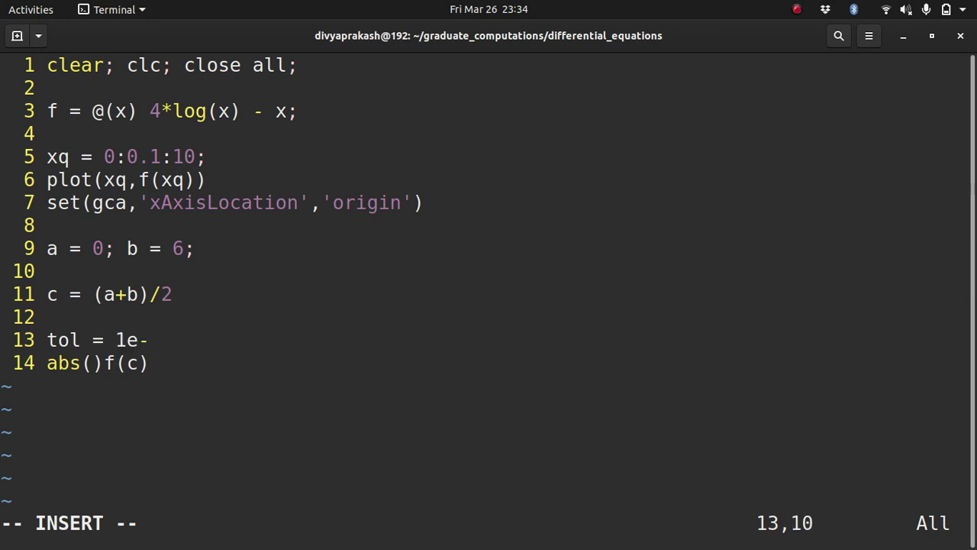
pyautogui.write('6')
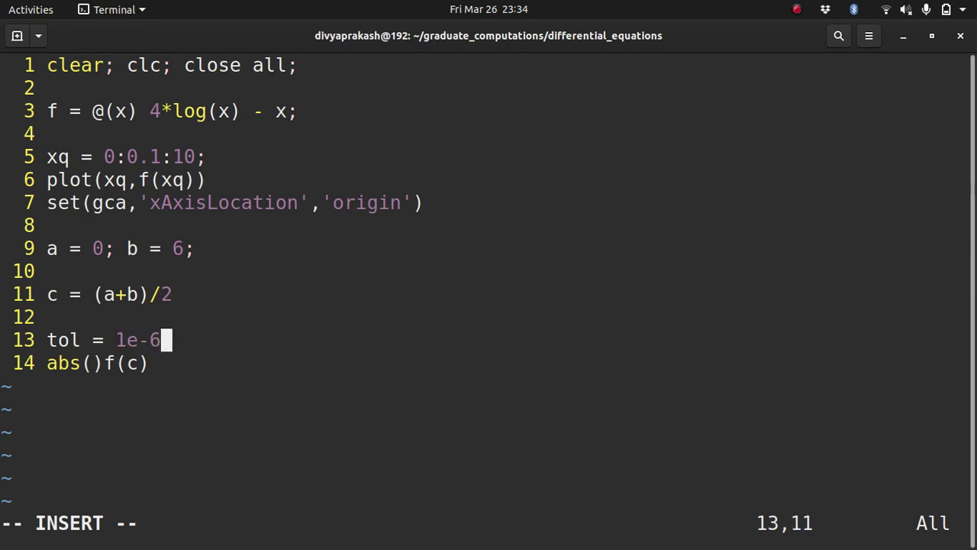
pyautogui.write(';')
pyautogui.press('Down')
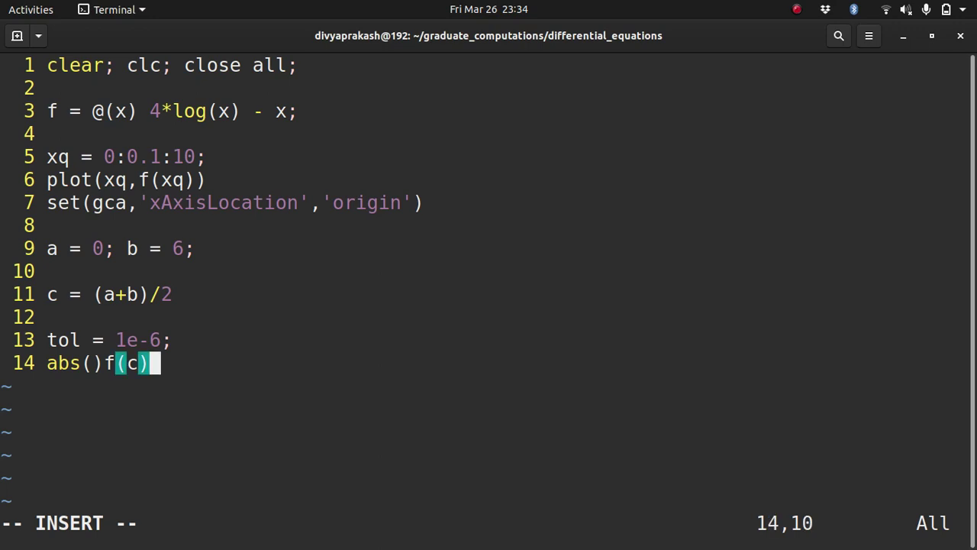
pyautogui.press('Left')
pyautogui.press('Left')
pyautogui.press('Left')
pyautogui.press('Left')
pyautogui.press('BackSpace')
pyautogui.press('BackSpace')
pyautogui.press('BackSpace')
pyautogui.press('BackSpace')
pyautogui.press('BackSpace')
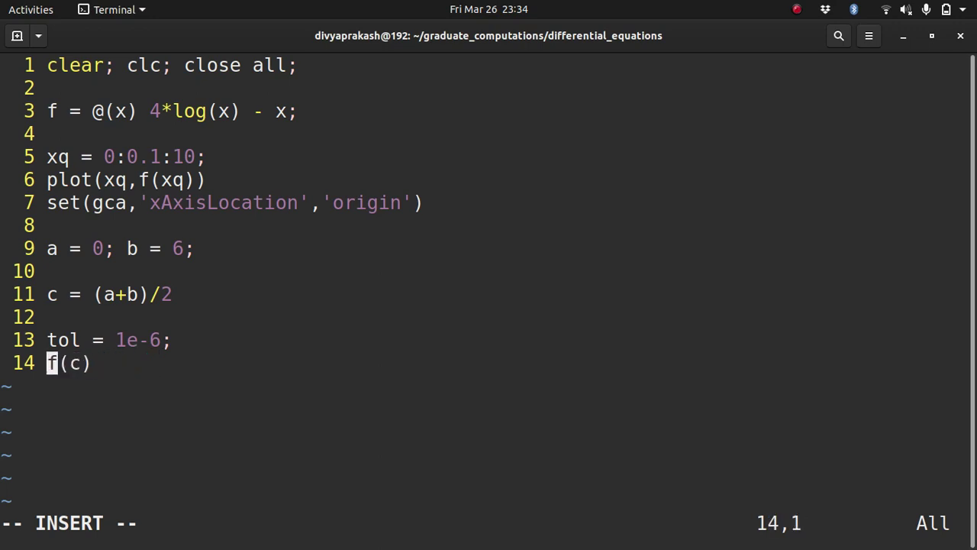
pyautogui.press('Return')
pyautogui.press('Right')
pyautogui.press('Left')
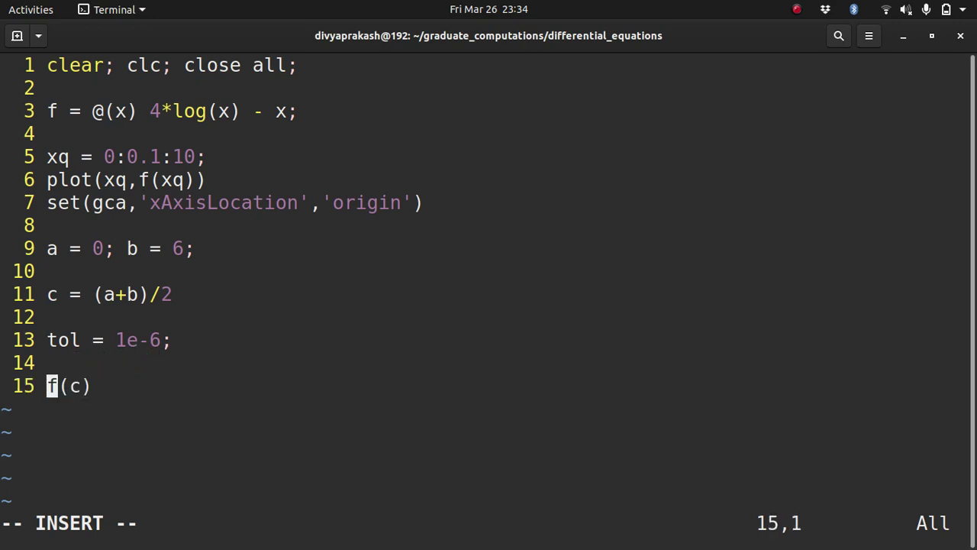
pyautogui.write('abs(')
pyautogui.press('Right')
pyautogui.press('Right')
pyautogui.press('Right')
pyautogui.press('Right')
pyautogui.write(') < tol')
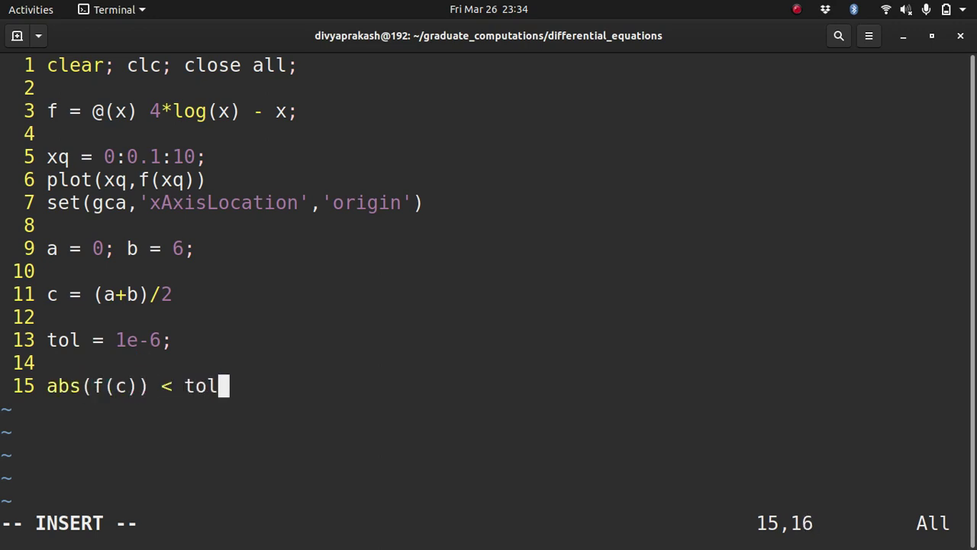
pyautogui.press('Home')
pyautogui.write('if')
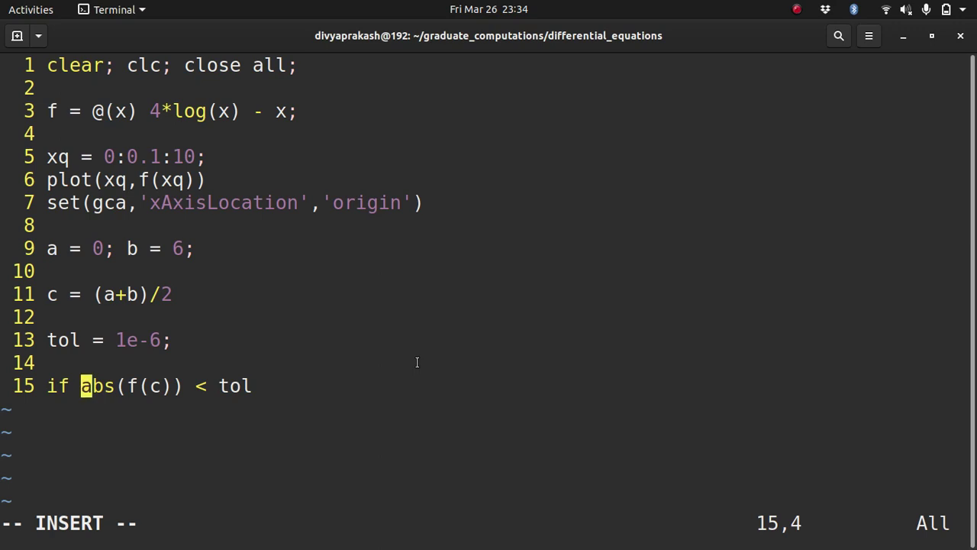
# After checking the notes, add an end line and an indented empty body line
pyautogui.hotkey('alt', 'Tab')
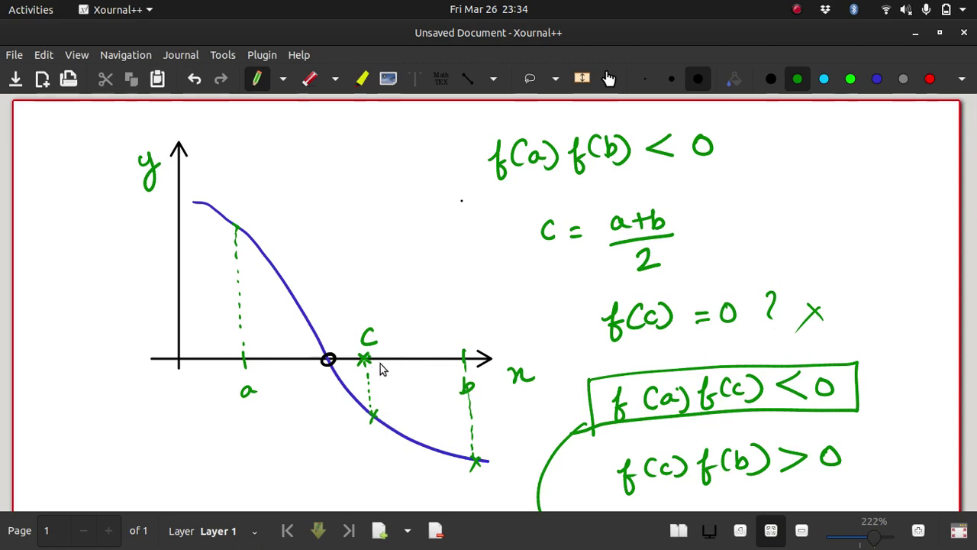
pyautogui.hotkey('alt', 'Tab')
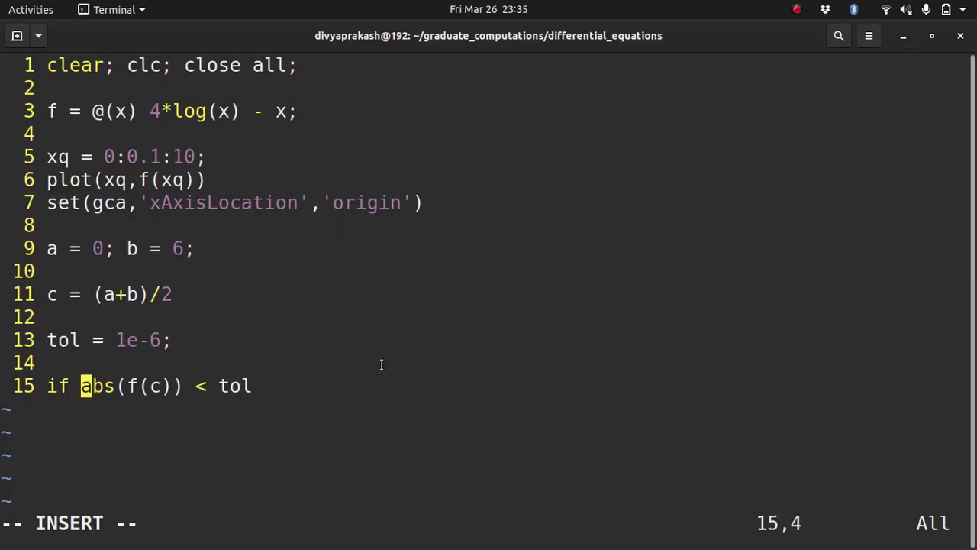
pyautogui.press('End')
pyautogui.press('Return')
pyautogui.write('end')
pyautogui.press('Up')
pyautogui.press('End')
pyautogui.press('Return')
pyautogui.press('Tab')
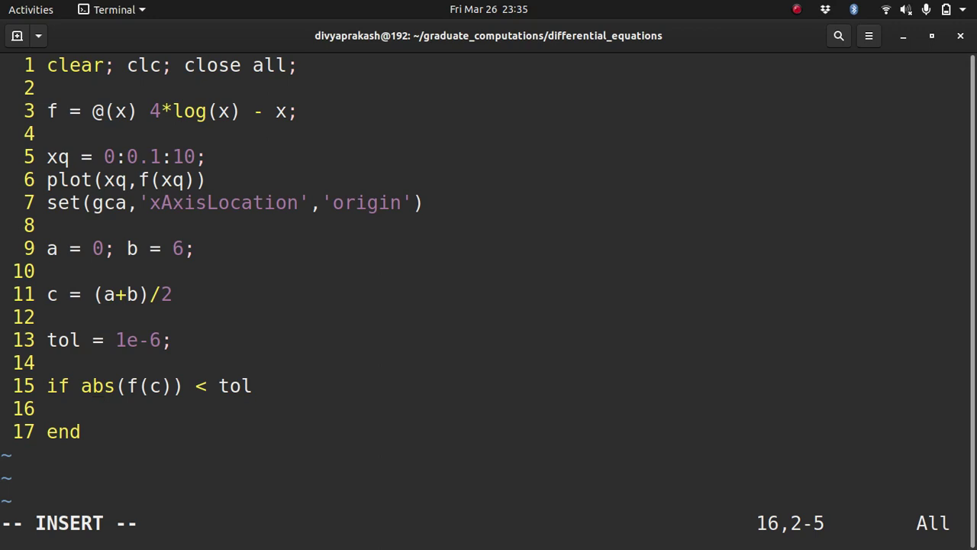
# Replace the if keyword with while so the line reads while abs(f(c)) < tol
pyautogui.press('Up')
pyautogui.press('Down')
pyautogui.press('Up')
pyautogui.press('Left')
pyautogui.press('Left')
pyautogui.press('Left')
pyautogui.press('Right')
pyautogui.press('BackSpace')
pyautogui.press('BackSpace')
pyautogui.write('who')
pyautogui.press('BackSpace')
pyautogui.write('ile')
pyautogui.press('Down')
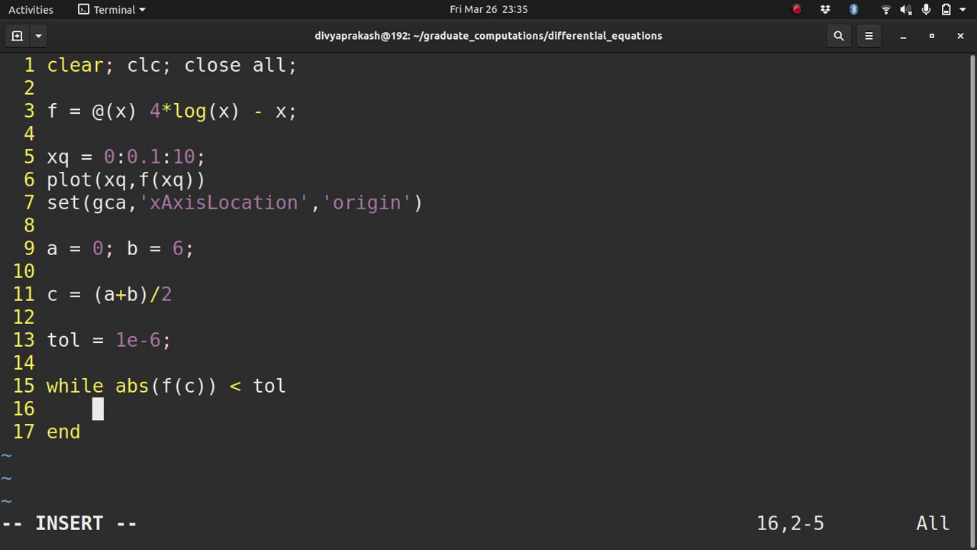
# Change the while condition from < tol to > tol and check the sketch notes
pyautogui.press('Up')
pyautogui.press('Right')
pyautogui.press('Right')
pyautogui.press('Right')
pyautogui.press('Right')
pyautogui.press('Right')
pyautogui.press('Right')
pyautogui.press('Right')
pyautogui.press('Right')
pyautogui.press('Right')
pyautogui.press('Right')
pyautogui.press('Right')
pyautogui.press('Right')
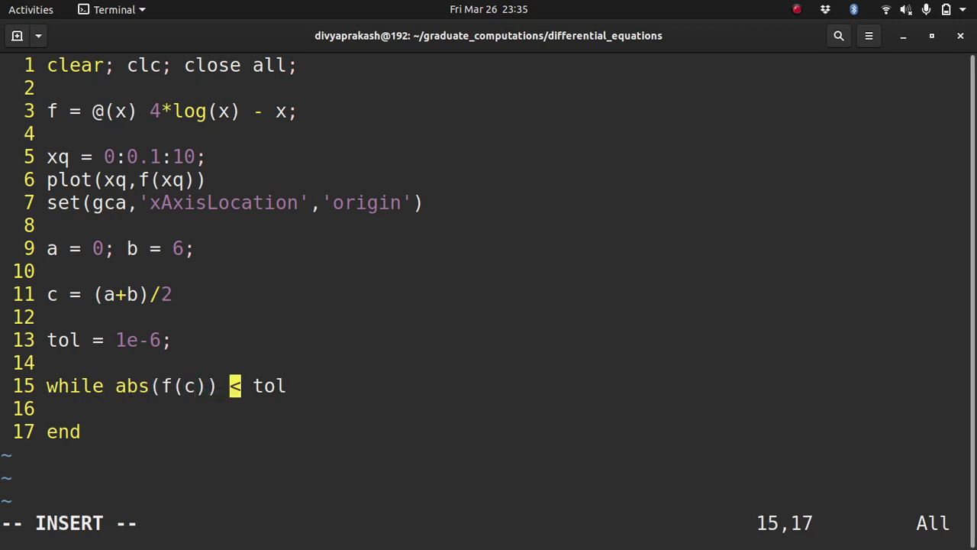
pyautogui.press('BackSpace')
pyautogui.write('>')
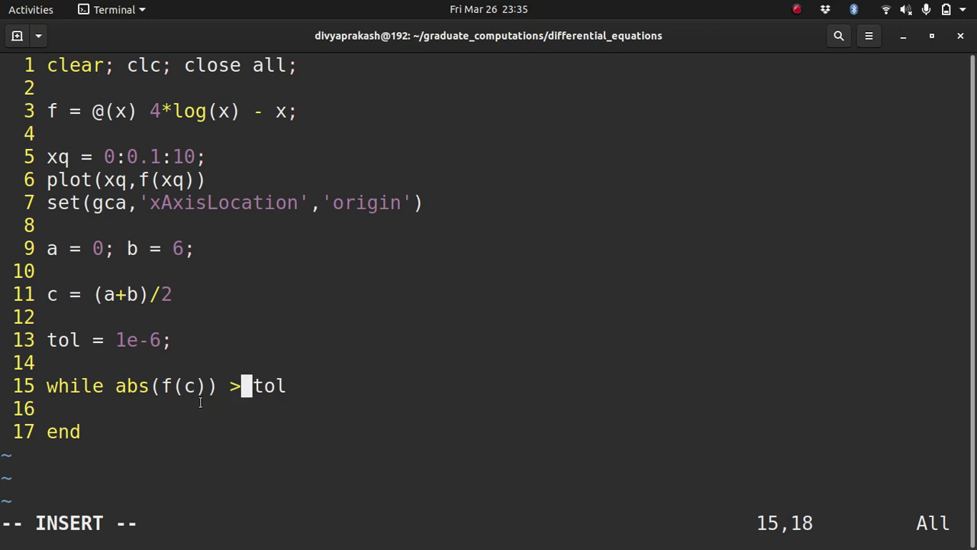
pyautogui.hotkey('alt', 'Tab')
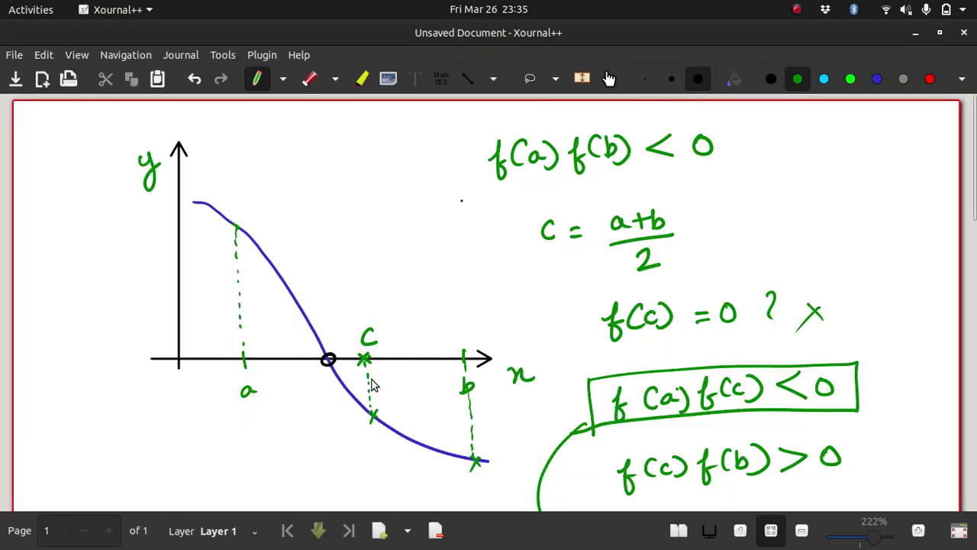
pyautogui.hotkey('alt', 'Tab')
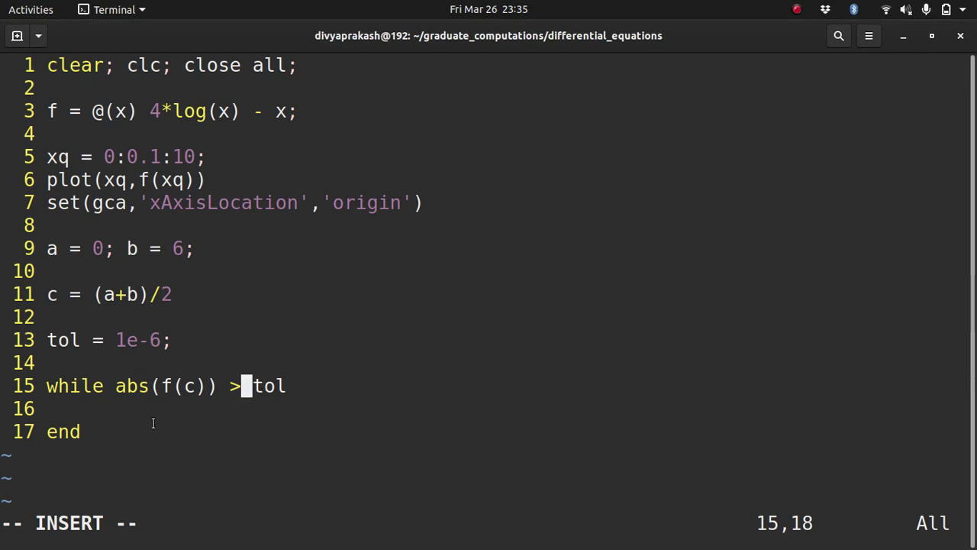
# Open an indented loop-body line with the condition if f(a)*f(c) < 0
pyautogui.press('Right')
pyautogui.press('Right')
pyautogui.press('Right')
pyautogui.press('Right')
pyautogui.press('Return')
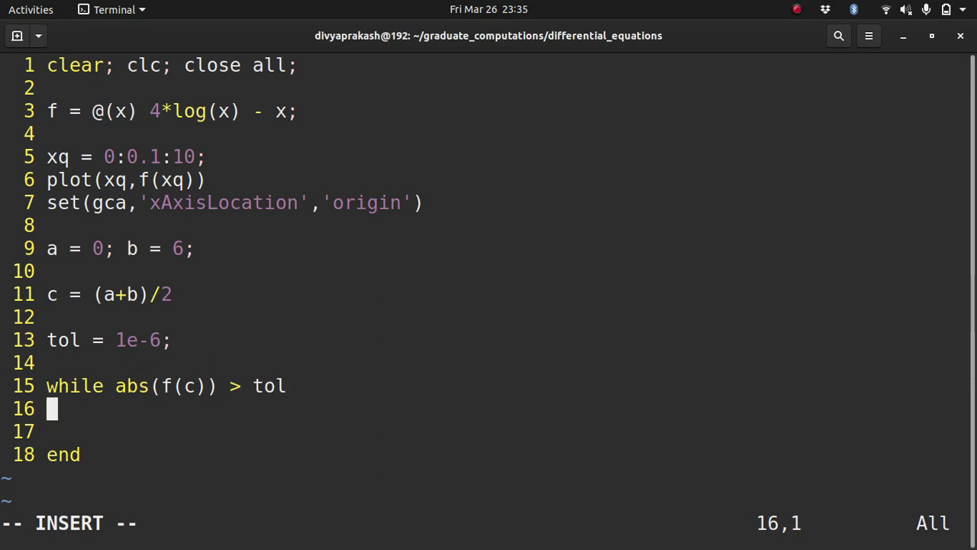
pyautogui.press('Tab')
pyautogui.press('Down')
pyautogui.press('Up')
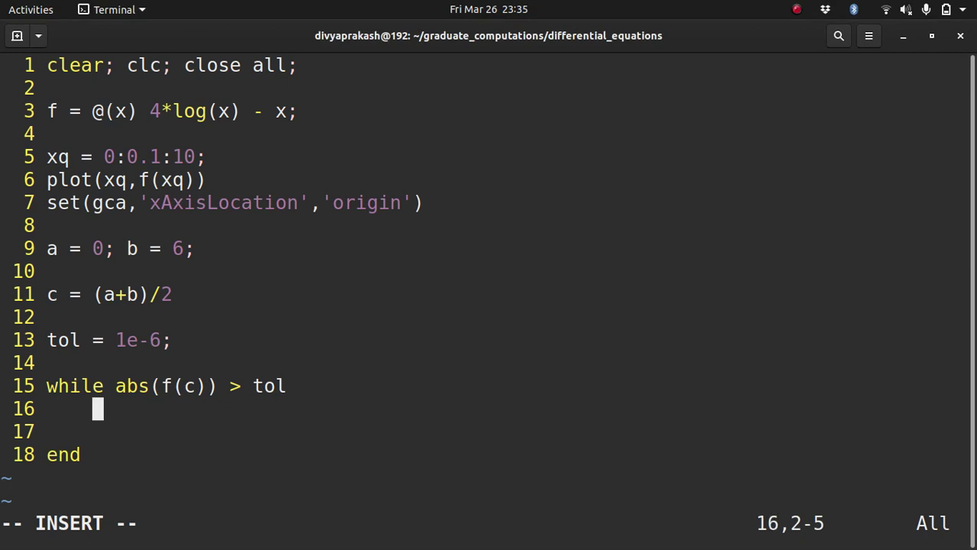
pyautogui.write('f(')
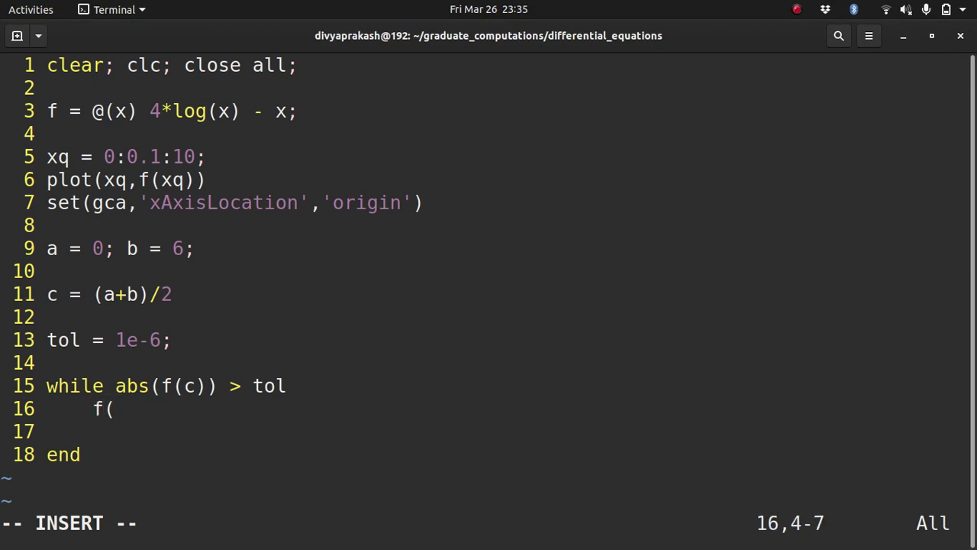
pyautogui.press('BackSpace')
pyautogui.press('BackSpace')
pyautogui.write('if f')
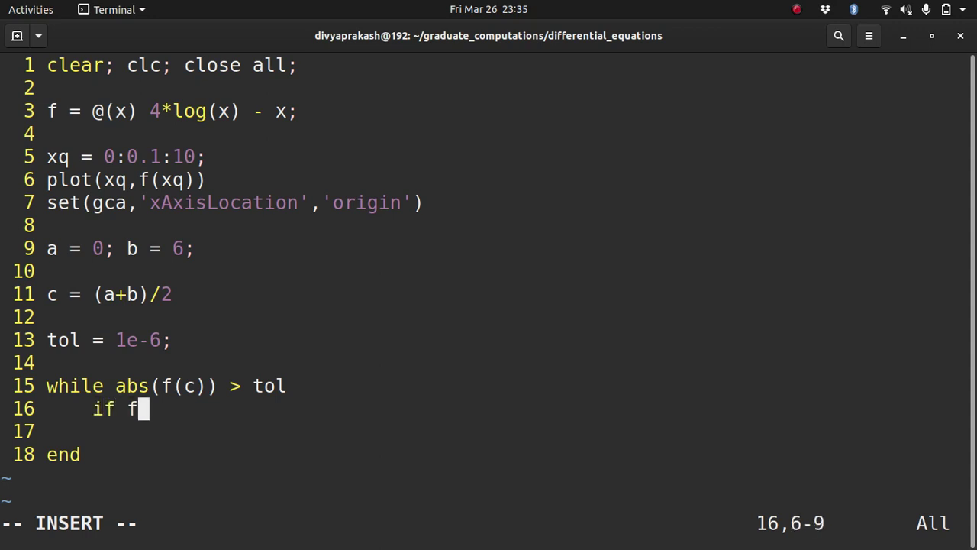
pyautogui.write('(a)*g')
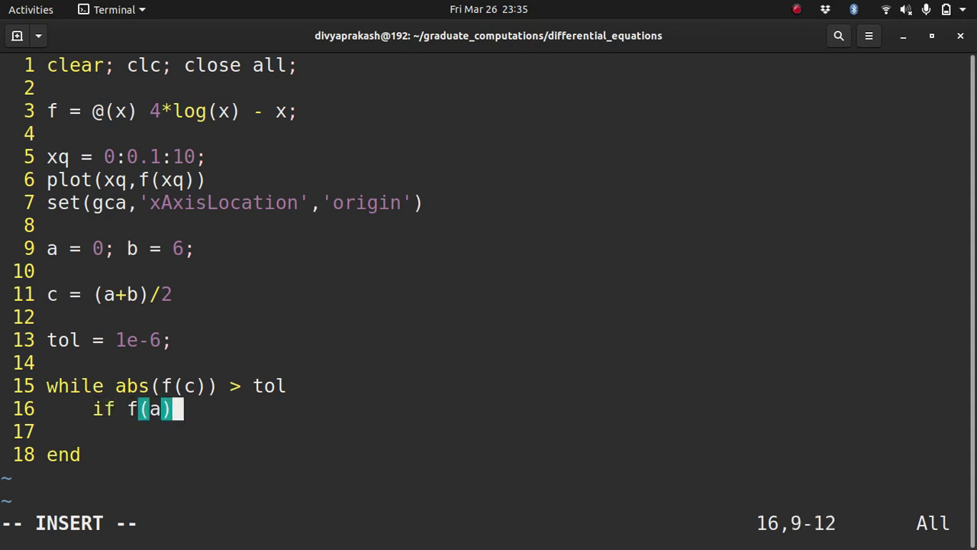
pyautogui.write('(c) < 0')
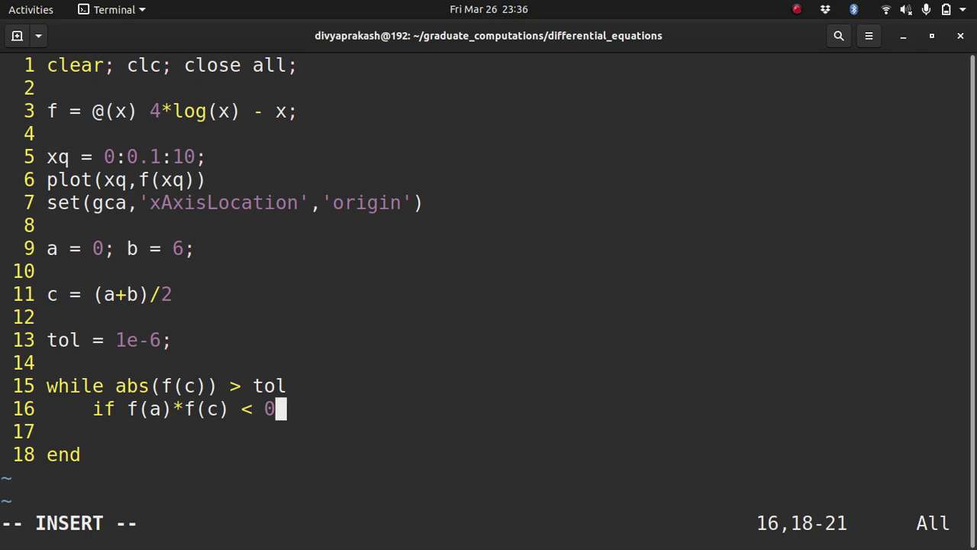
# Add the indented branch b = c; under the if
pyautogui.press('Return')
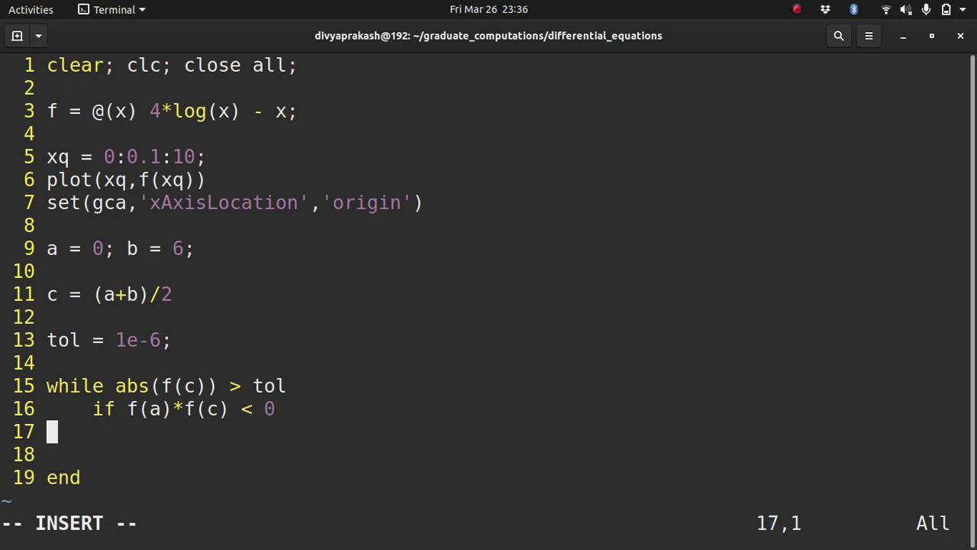
pyautogui.press('Tab')
pyautogui.press('Tab')
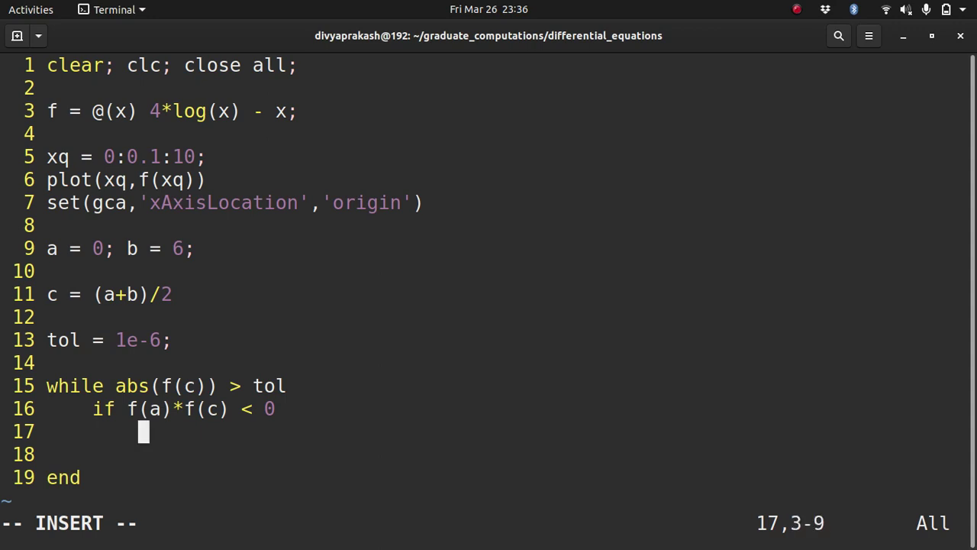
pyautogui.write('c')
pyautogui.press('BackSpace')
pyautogui.press('BackSpace')
pyautogui.write('b = ')
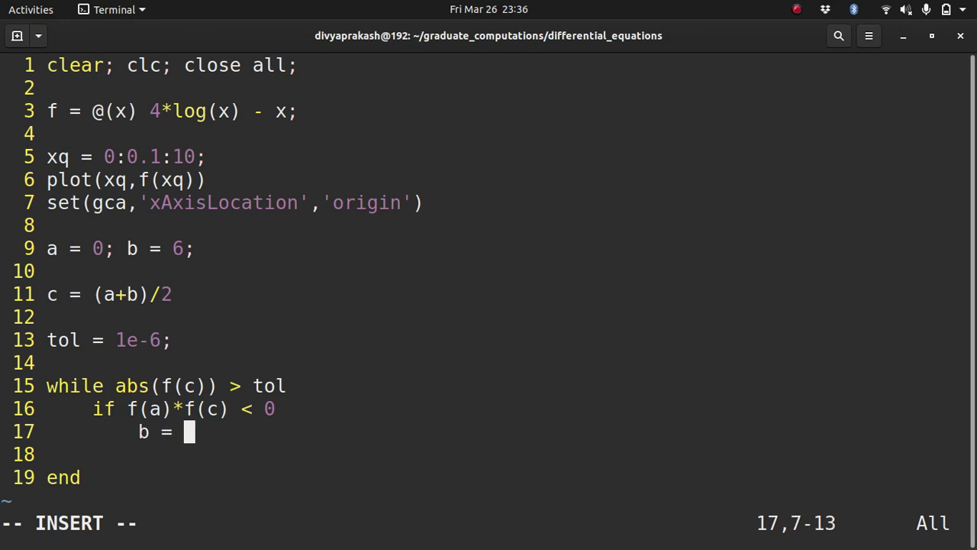
pyautogui.write('c;')
pyautogui.press('Return')
# Add an else branch with the indented line a = c;
pyautogui.write('es')
pyautogui.press('BackSpace')
pyautogui.write('lse')
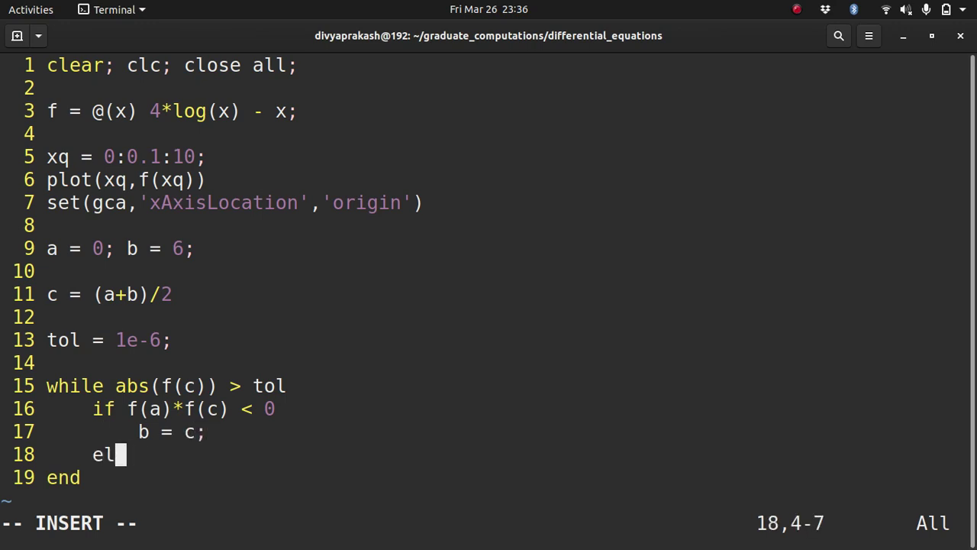
pyautogui.press('Return')
pyautogui.press('Tab')
pyautogui.press('Tab')
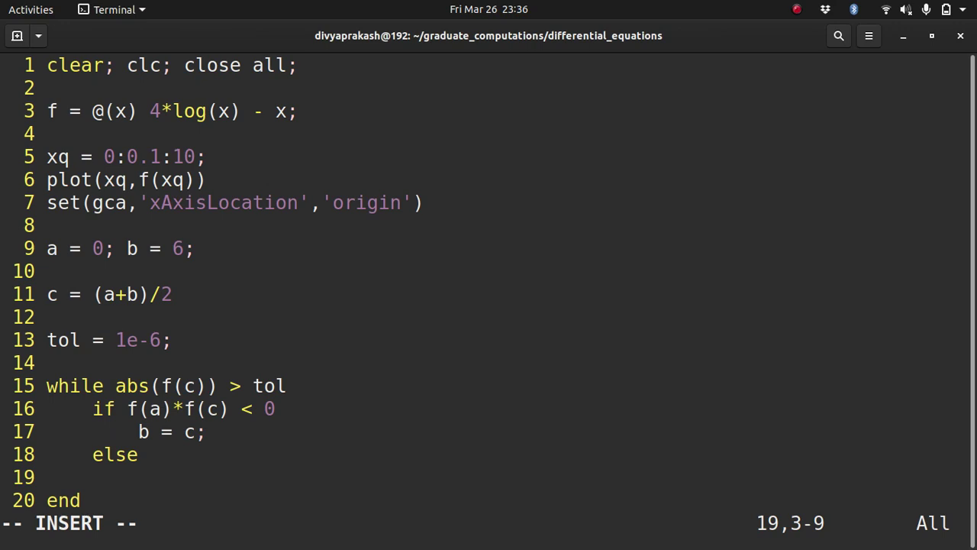
pyautogui.write('a = c;')
pyautogui.press('Down')
pyautogui.press('Up')
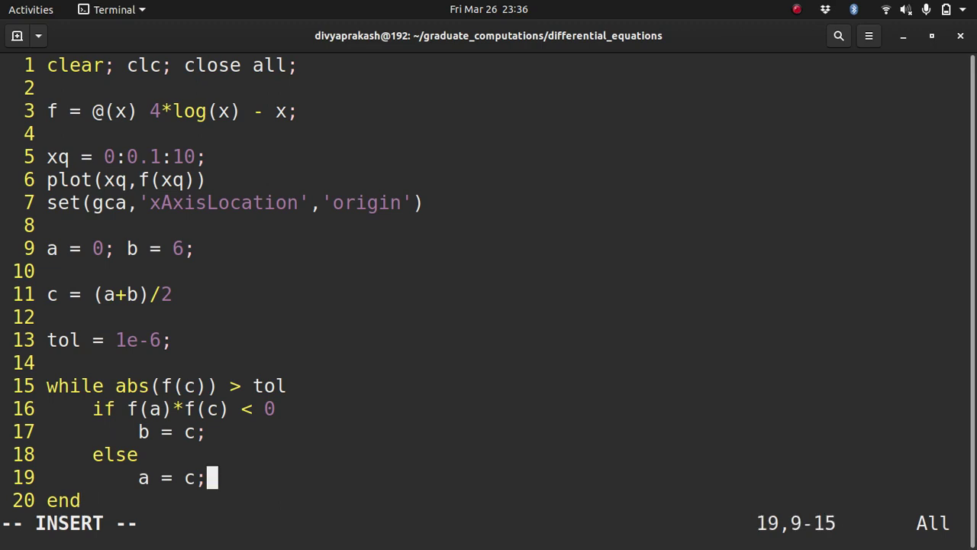
# Add an indented line 'c = (a+b)/2;' after 'a = c' inside the while loop
pyautogui.press('Return')
pyautogui.press('Tab')
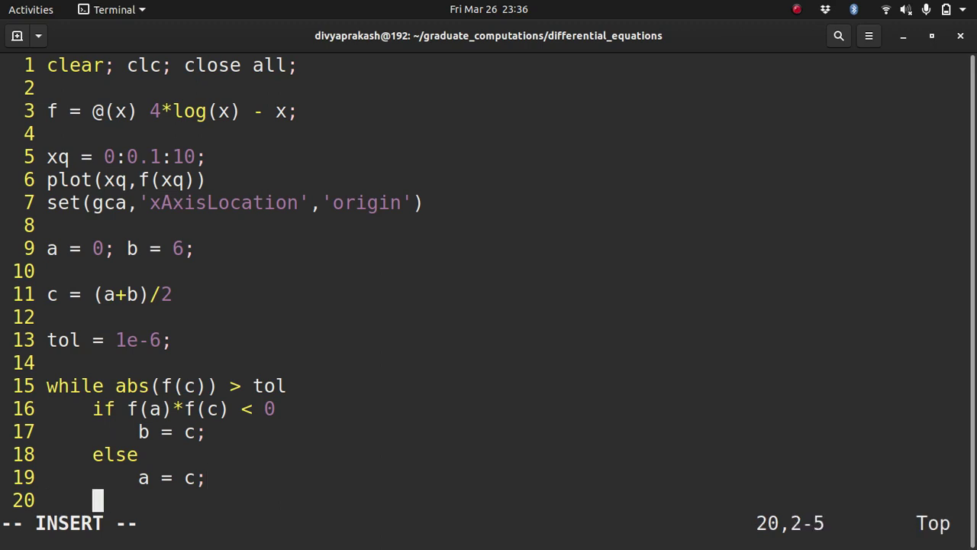
pyautogui.press('Down')
pyautogui.press('Up')
pyautogui.write('c = a')
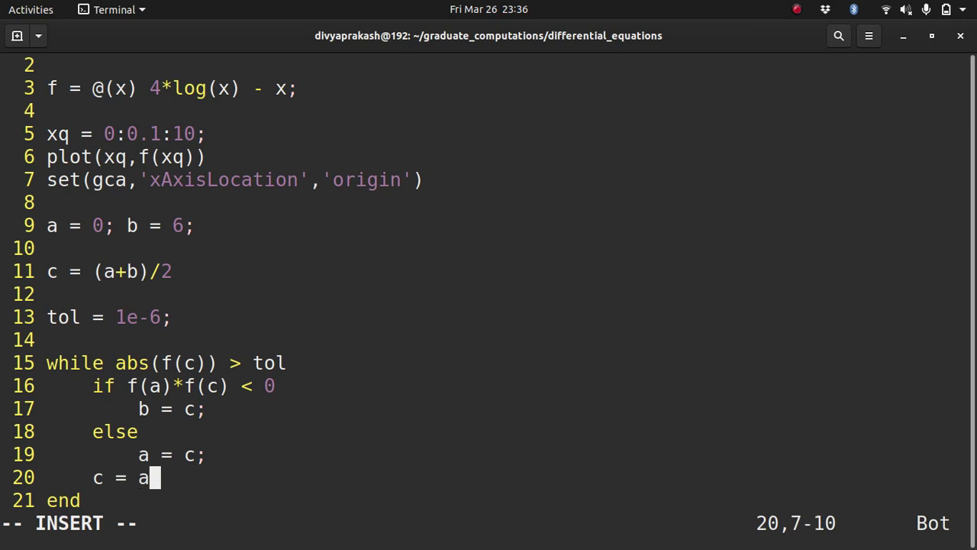
pyautogui.press('BackSpace')
pyautogui.write('(a+b')
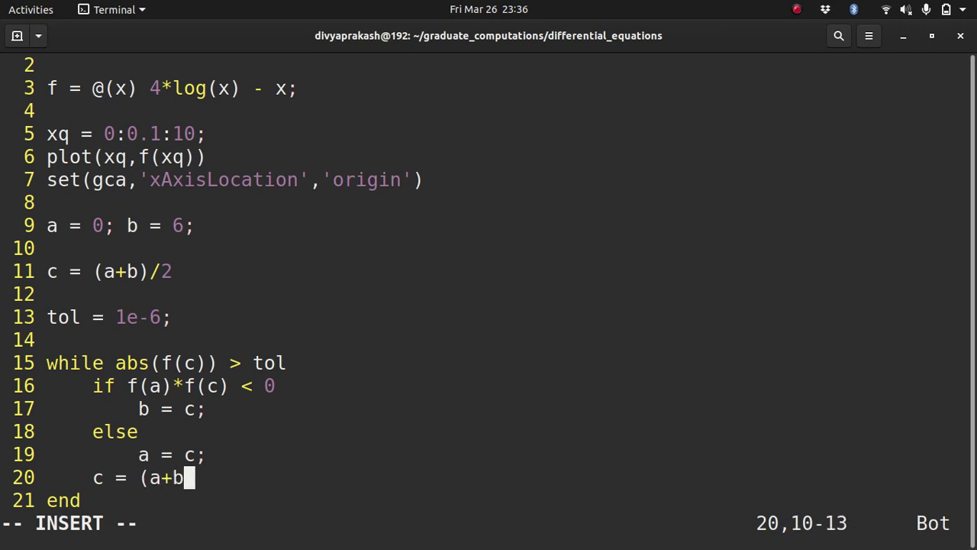
pyautogui.write(')/2;;')
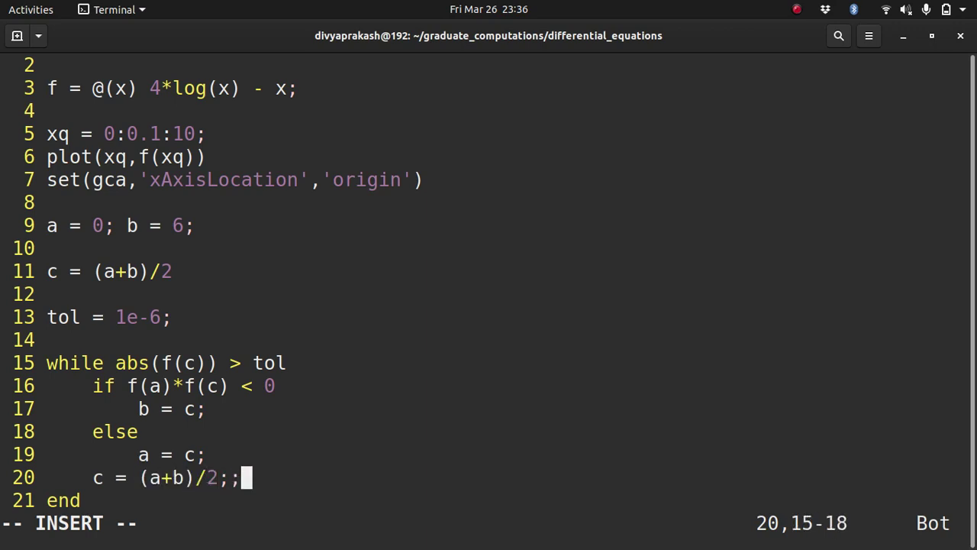
pyautogui.press('BackSpace')
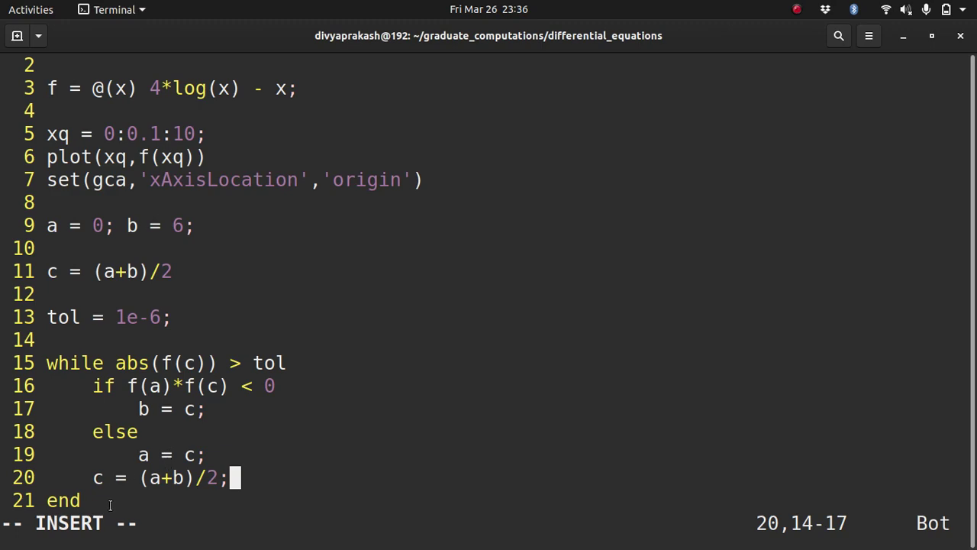
# Check the handwritten bisection notes in Xournal++, then return to Vim and leave insert mode
pyautogui.hotkey('alt', 'Tab')
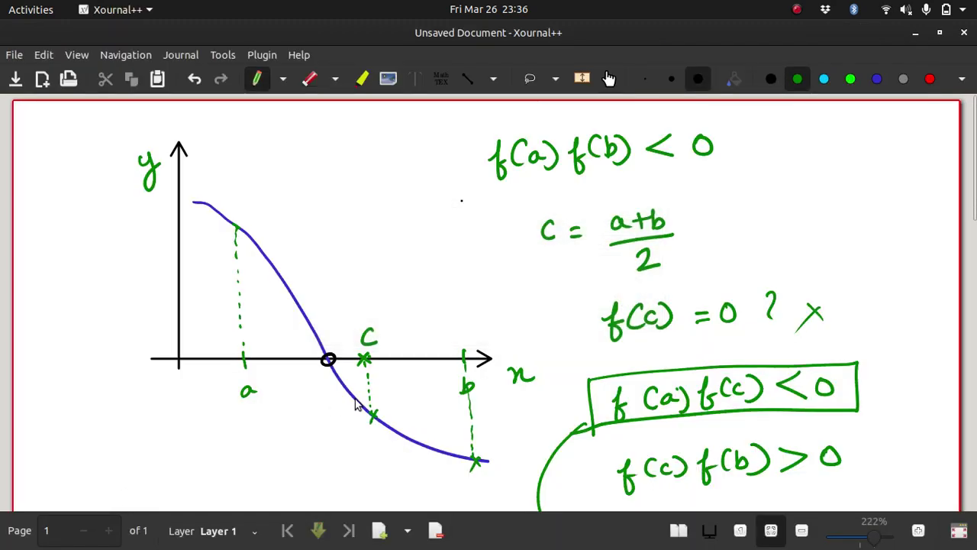
pyautogui.scroll(-20, 355, 401)
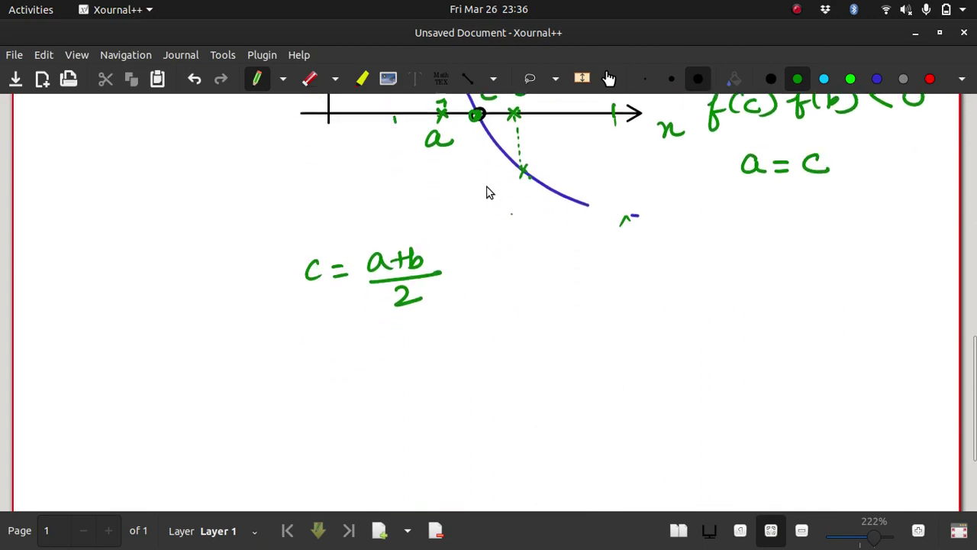
pyautogui.scroll(10, 450, 237)
pyautogui.scroll(-6, 492, 252)
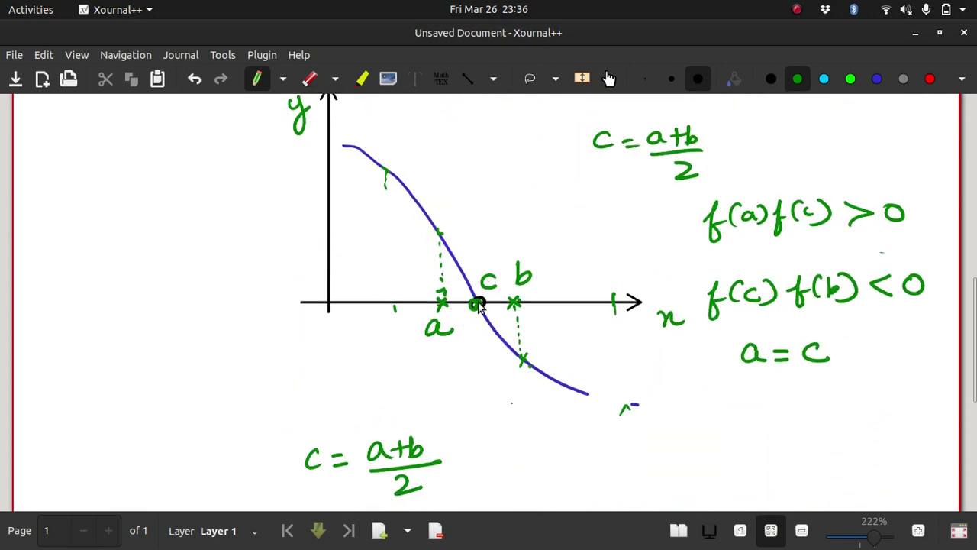
pyautogui.hotkey('alt', 'Tab')
pyautogui.press('Escape')
# Save and quit Vim, then run bisection, which fails with a parse error near line 22
pyautogui.write(':wq')
pyautogui.press('Return')
pyautogui.press('Up')
pyautogui.press('Home')
pyautogui.press('Delete')
pyautogui.press('Delete')
pyautogui.press('Delete')
pyautogui.press('Delete')
pyautogui.press('Delete')
pyautogui.press('End')
pyautogui.press('Return')
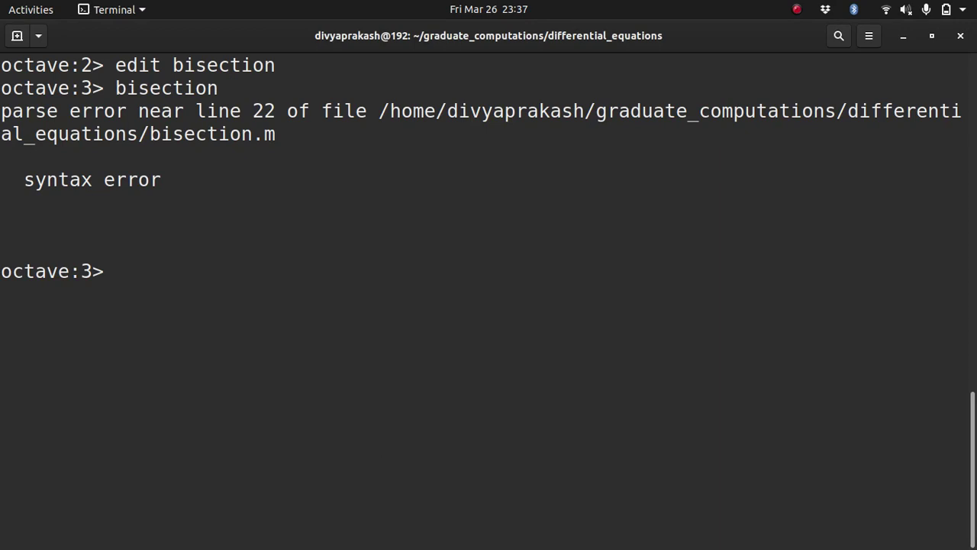
# Reopen bisection.m with 'edit bisection' and jump to its last line
pyautogui.press('Up')
pyautogui.press('Up')
pyautogui.press('Return')
pyautogui.hotkey('shift', 'g')
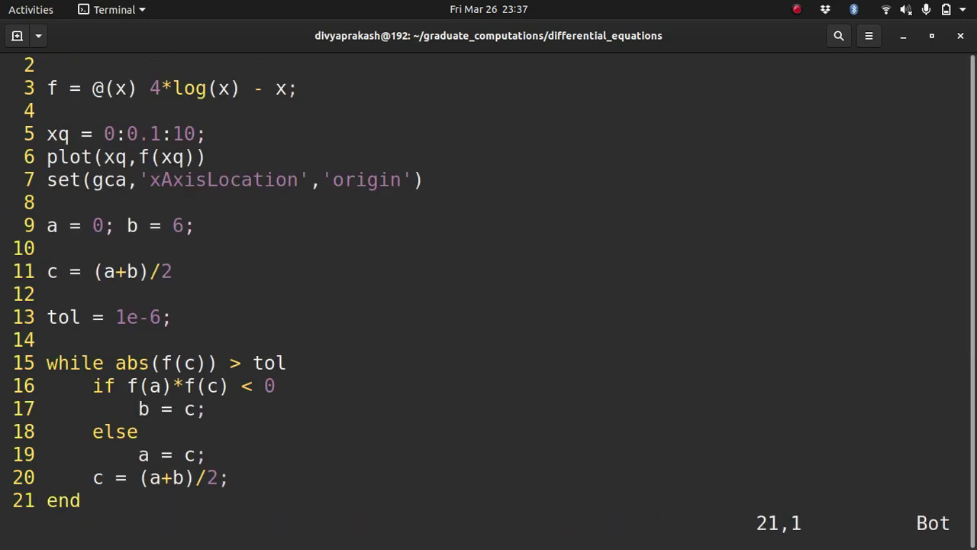
# Review the while and if lines above line 20 of the script
pyautogui.press('Up')
pyautogui.press('Up')
pyautogui.press('Up')
pyautogui.press('Up')
pyautogui.press('Up')
pyautogui.press('Up')
pyautogui.press('Down')
pyautogui.press('Down')
pyautogui.press('Down')
pyautogui.press('Down')
pyautogui.press('Down')
pyautogui.press('Up')
pyautogui.press('Up')
pyautogui.press('Up')
pyautogui.press('Up')
pyautogui.press('Down')
pyautogui.press('Down')
pyautogui.press('Down')
pyautogui.press('Down')
# Insert an indented 'end' after line 20, then remove it again
pyautogui.press('End')
pyautogui.press('a')
pyautogui.press('Return')
pyautogui.press('Tab')
pyautogui.write('end')
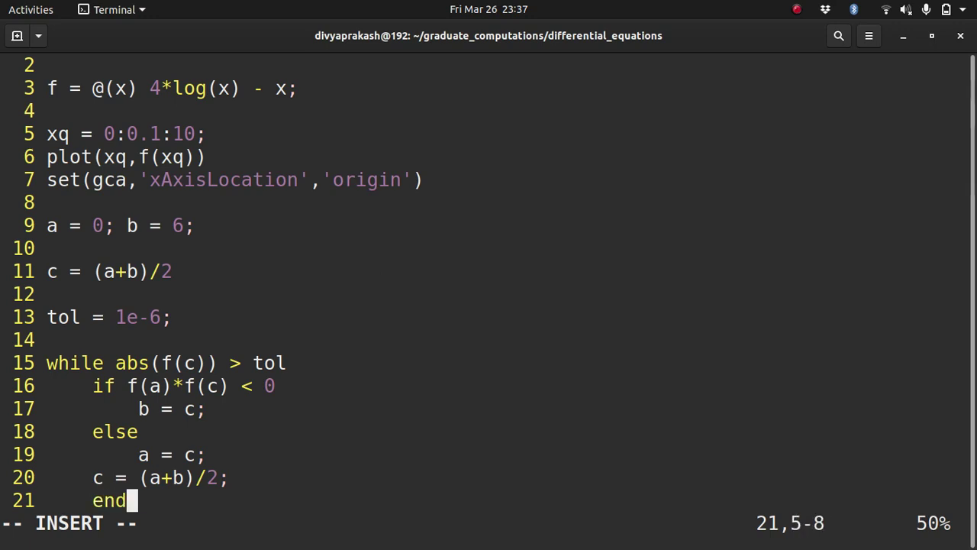
pyautogui.press('Escape')
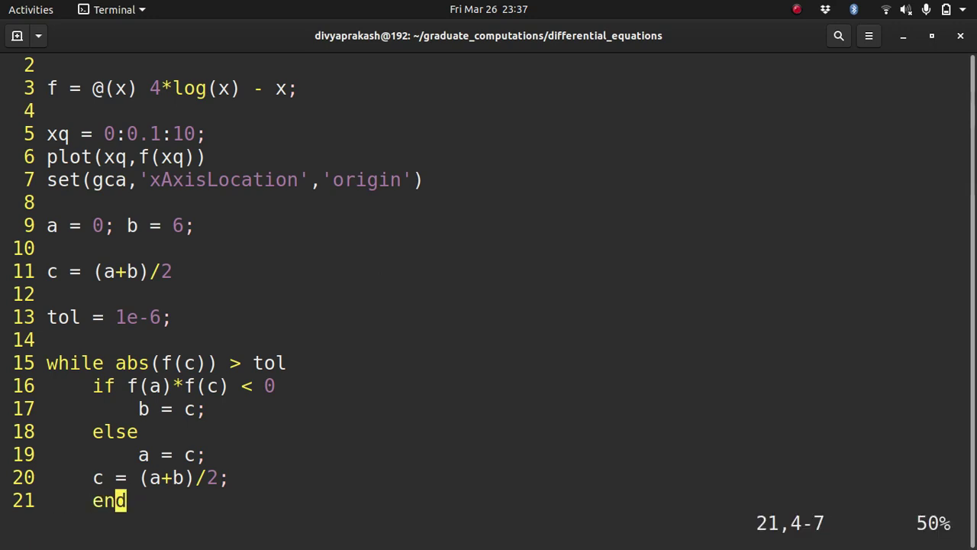
pyautogui.press('Left')
pyautogui.press('Left')
pyautogui.press('Left')
pyautogui.press('Right')
pyautogui.press('Right')
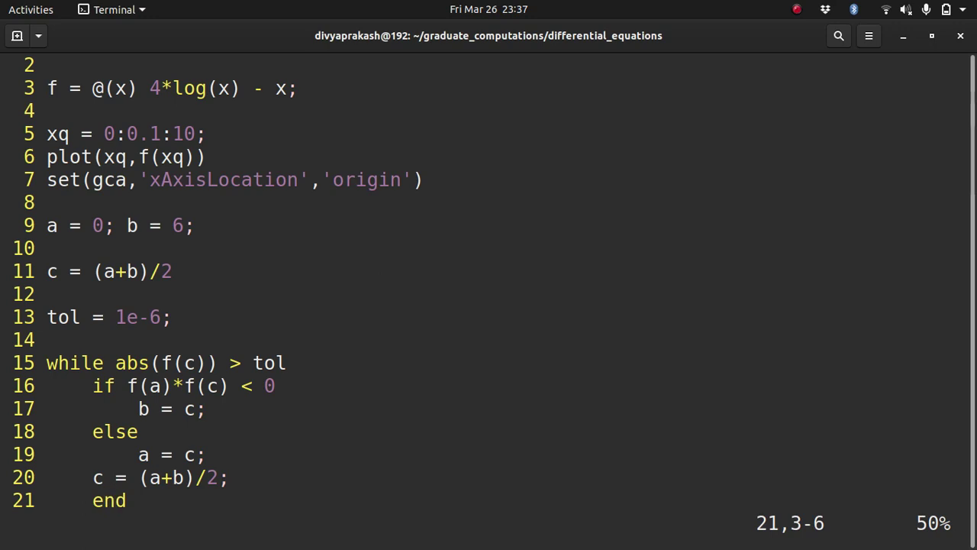
pyautogui.press('less')
pyautogui.press('less')
pyautogui.press('Right')
pyautogui.hotkey('shift', 'a')
pyautogui.press('BackSpace')
pyautogui.press('BackSpace')
pyautogui.press('BackSpace')
pyautogui.press('BackSpace')
# Add an indented 'end' after 'a = c;' to close the if-else
pyautogui.press('Up')
pyautogui.press('Return')
pyautogui.press('Tab')
pyautogui.write('end')
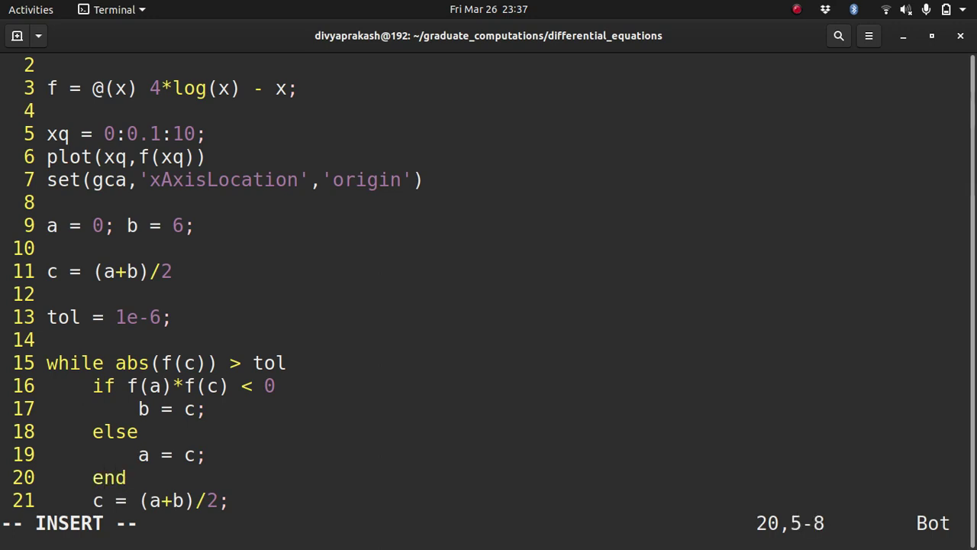
pyautogui.press('Down')
pyautogui.press('Escape')
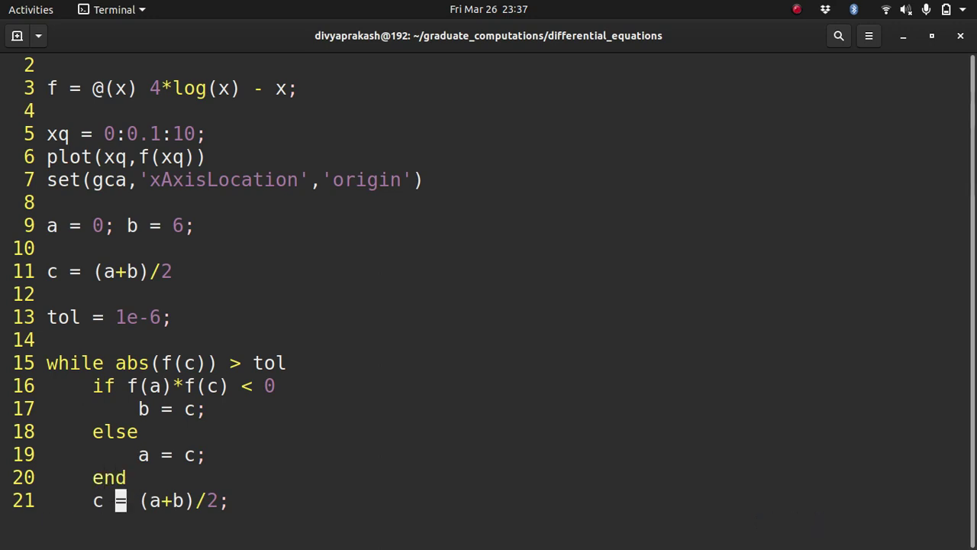
# Add a final 'end' after 'c = (a+b)/2;' to close the while loop
pyautogui.press('Right')
pyautogui.press('Right')
pyautogui.press('Right')
pyautogui.press('Right')
pyautogui.press('Right')
pyautogui.press('Right')
pyautogui.press('Right')
pyautogui.press('Right')
pyautogui.press('Right')
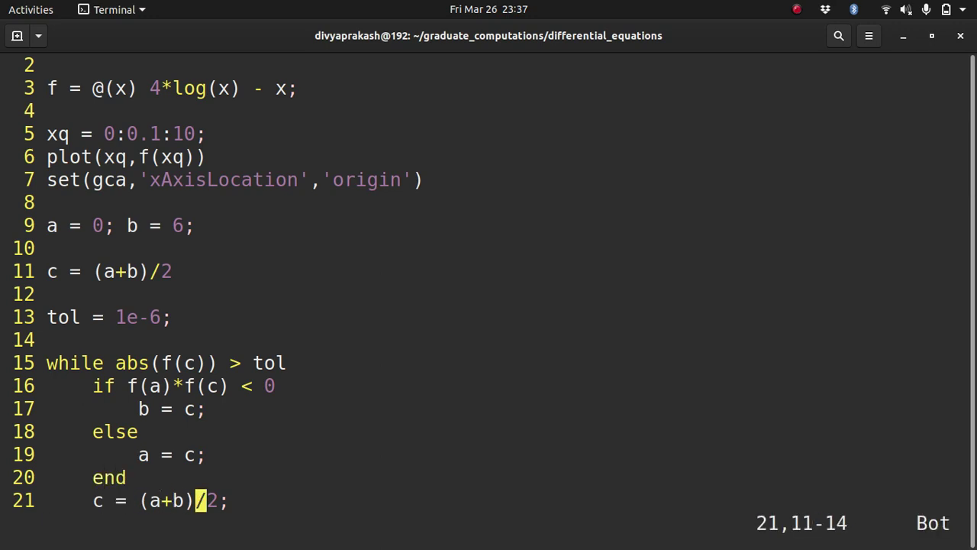
pyautogui.press('i')
pyautogui.press('Right')
pyautogui.press('Return')
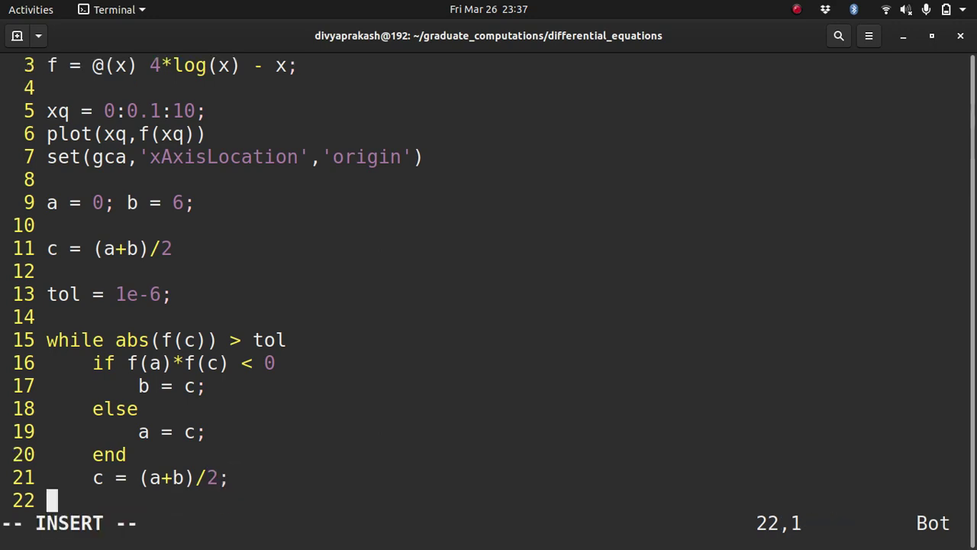
pyautogui.write('end')
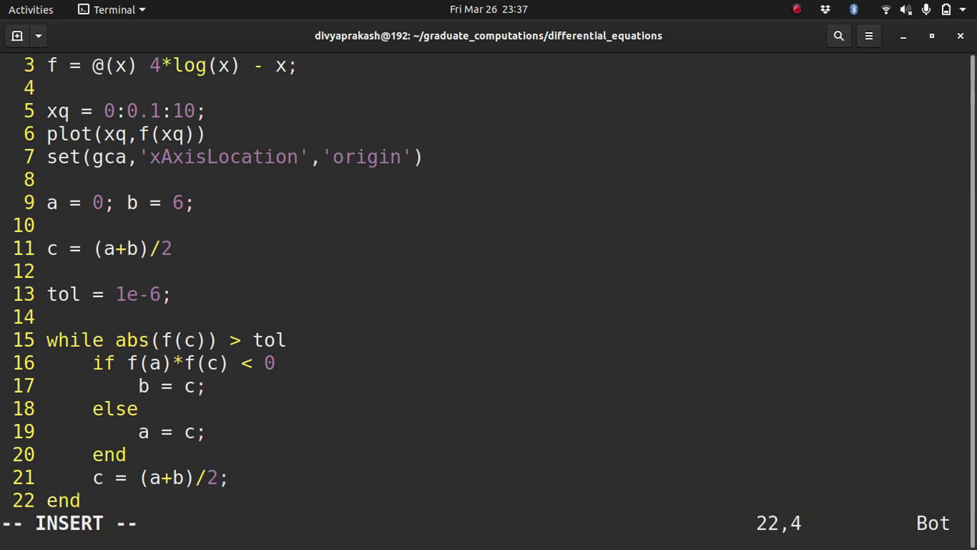
pyautogui.press('Escape')
# Save and exit Vim, then run the bisection script
pyautogui.write(':wq')
pyautogui.press('Return')
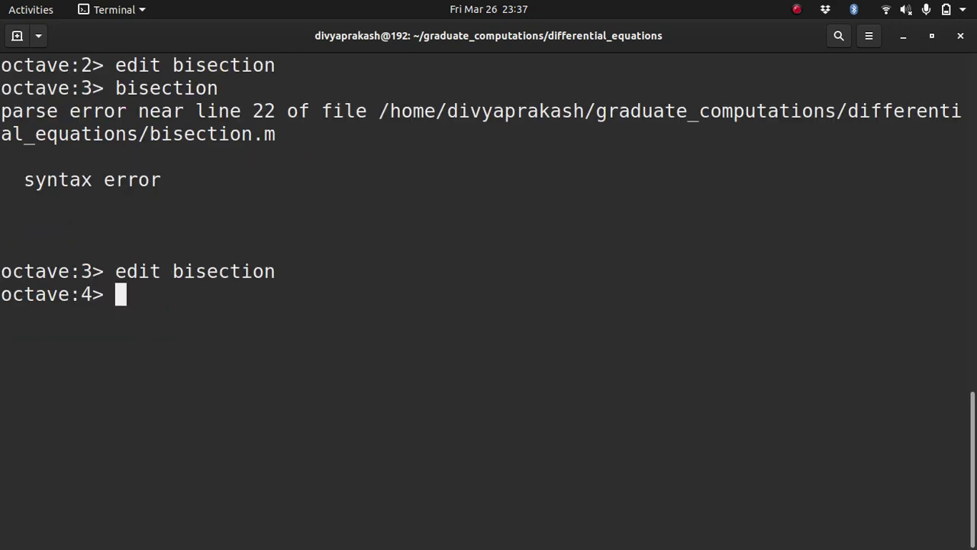
pyautogui.write('bisection')
pyautogui.press('Return')
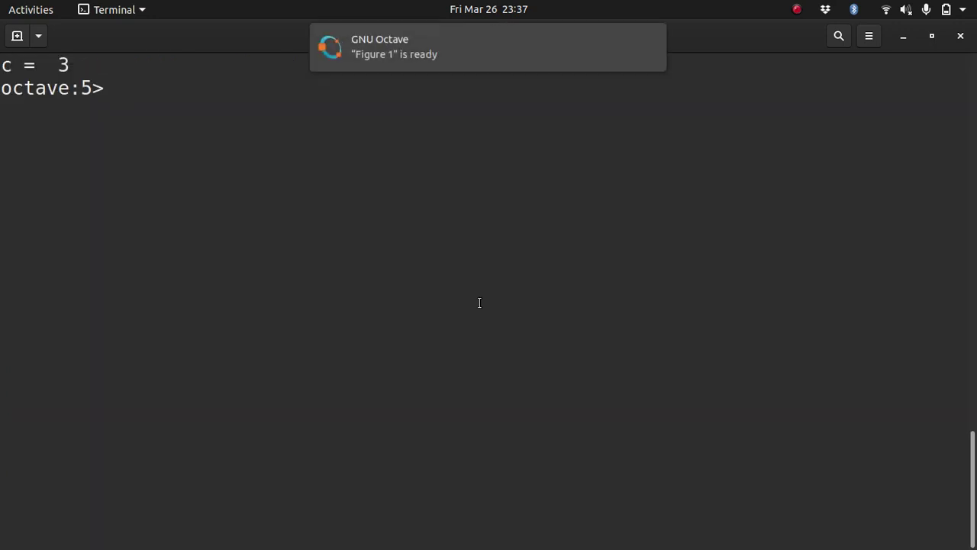
# Reopen bisection.m and end line 11 with a semicolon so c isn't echoed
pyautogui.press('Up')
pyautogui.press('Home')
pyautogui.write('edit')
pyautogui.press('Return')
pyautogui.press('j')
pyautogui.press('j')
pyautogui.press('j')
pyautogui.press('j')
pyautogui.press('j')
pyautogui.press('j')
pyautogui.press('j')
pyautogui.press('j')
pyautogui.press('j')
pyautogui.press('j')
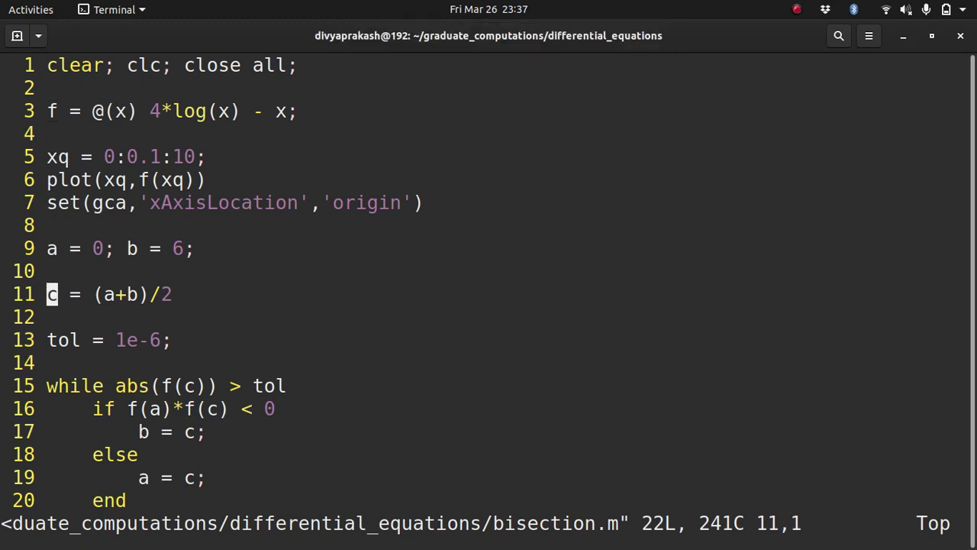
pyautogui.press('$')
pyautogui.write('a = c')
pyautogui.write(';')
pyautogui.press('Escape')
# Save the script with :wq and recall the bisection command
pyautogui.write(':q')
pyautogui.press('BackSpace')
pyautogui.write('wq')
pyautogui.press('Return')
pyautogui.press('Up')
pyautogui.press('Up')
# Rerun bisection and print the root c = 1.4296
pyautogui.press('Return')
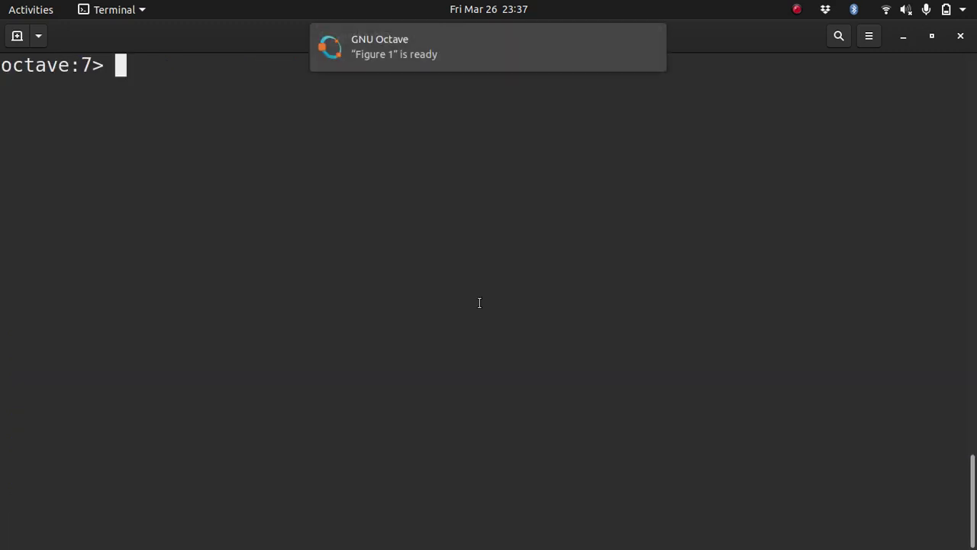
pyautogui.write('c')
pyautogui.press('Return')
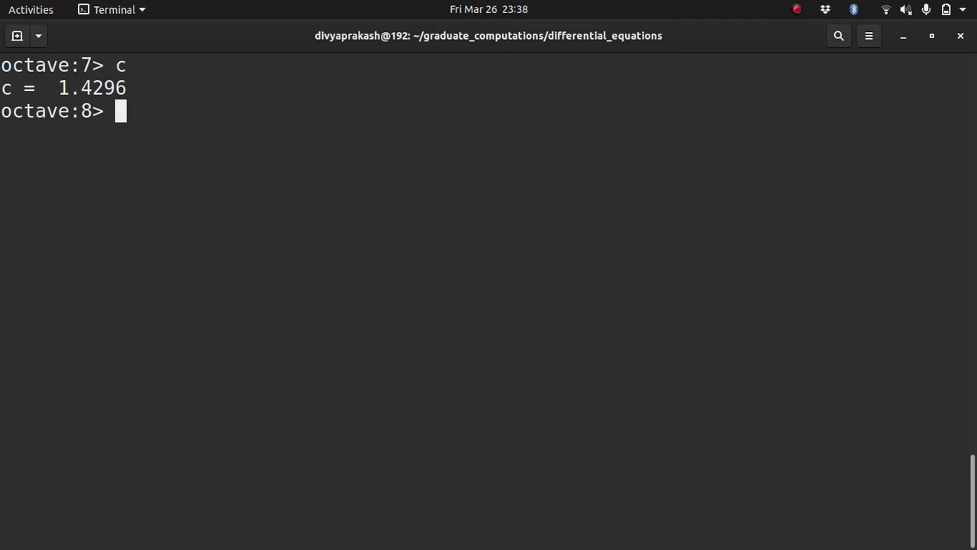
# View the curve in Figure 1, then type plot(c,f(c),'rx') at the prompt
pyautogui.press('Up')
pyautogui.press('Up')
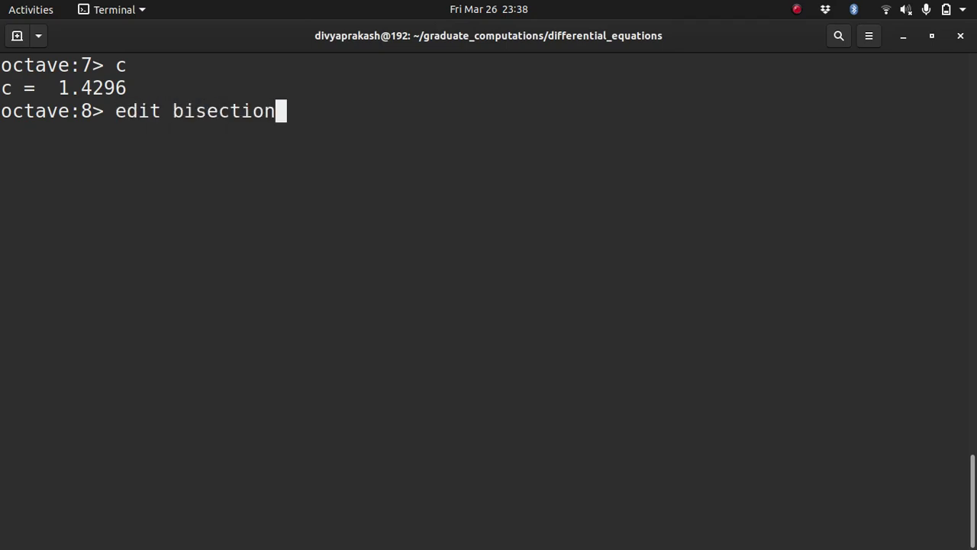
pyautogui.press('Down')
pyautogui.press('Down')
pyautogui.hotkey('alt', 'Tab')
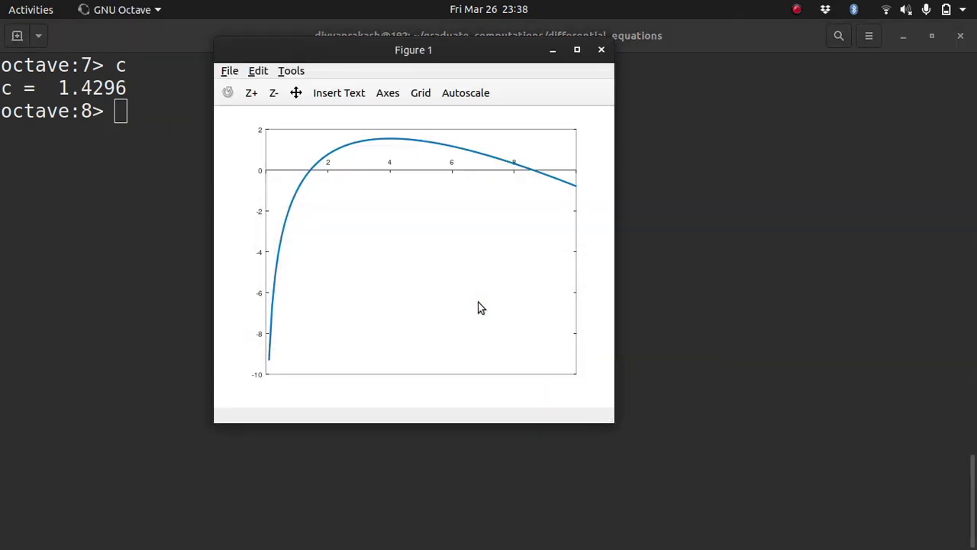
pyautogui.hotkey('alt', 'Tab')
pyautogui.write('[')
pyautogui.press('BackSpace')
pyautogui.write('plot(')
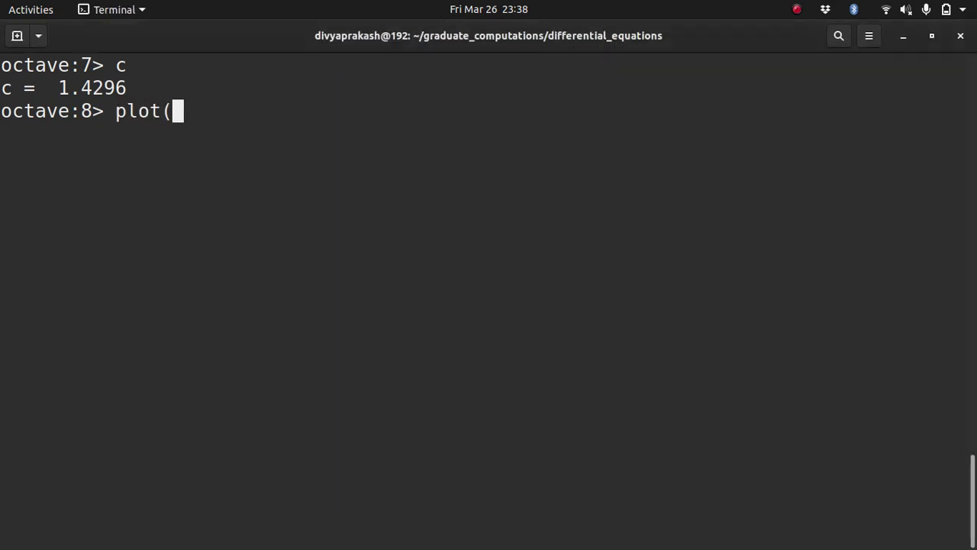
pyautogui.write('c,f(c)')
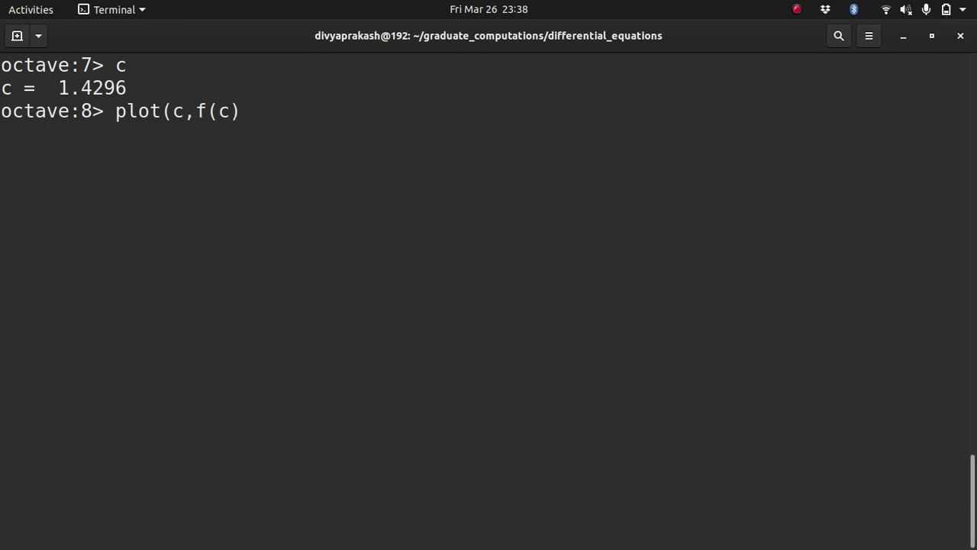
pyautogui.write(",'rx')")
# Plot a red x at c with plot(c,f(c),'rx'), then rerun the bisection script
pyautogui.press('Return')
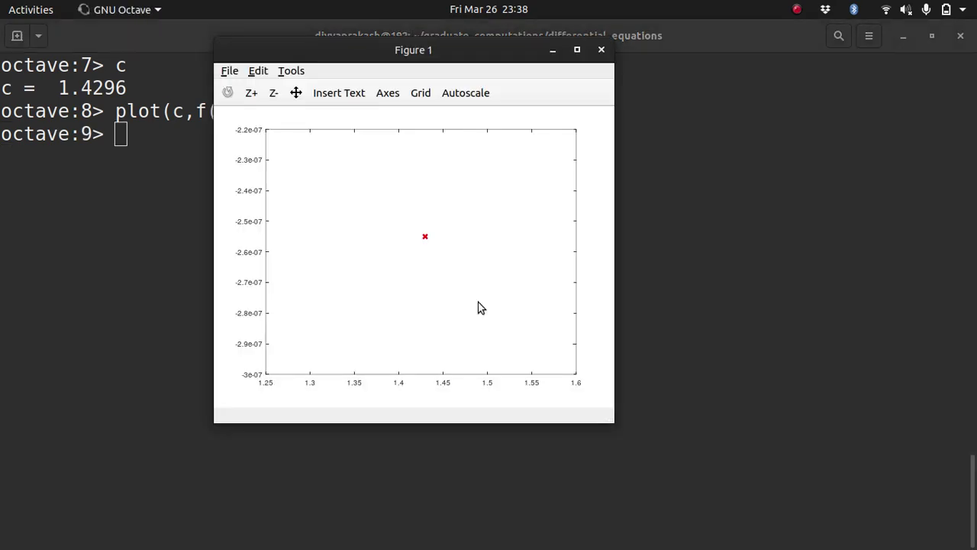
pyautogui.hotkey('alt', 'Tab')
pyautogui.write('exit')
pyautogui.press('BackSpace')
pyautogui.press('BackSpace')
pyautogui.press('BackSpace')
pyautogui.press('BackSpace')
pyautogui.press('Up')
pyautogui.press('Up')
# Enter 'hold on' and redraw the red x at c over the curve
pyautogui.press('Up')
pyautogui.press('Down')
pyautogui.press('Return')
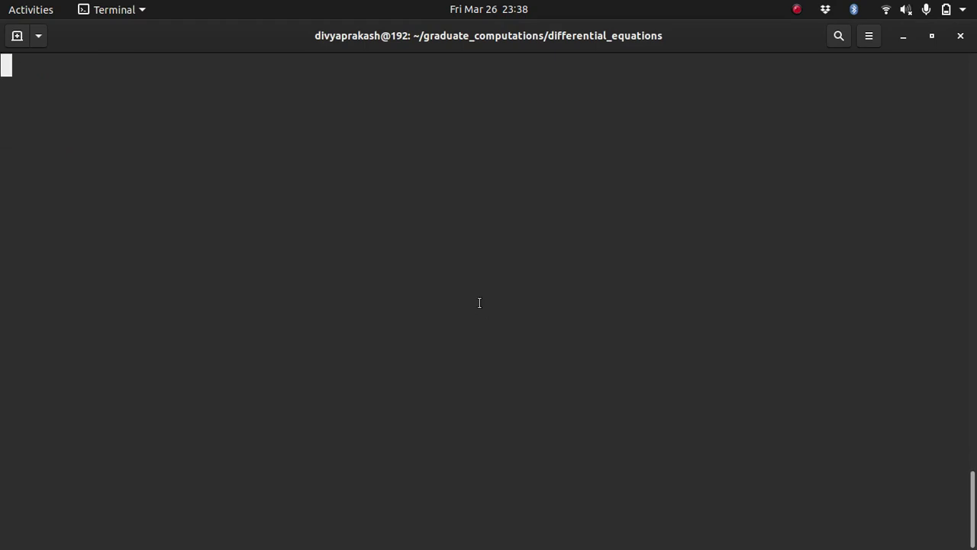
pyautogui.press('Up')
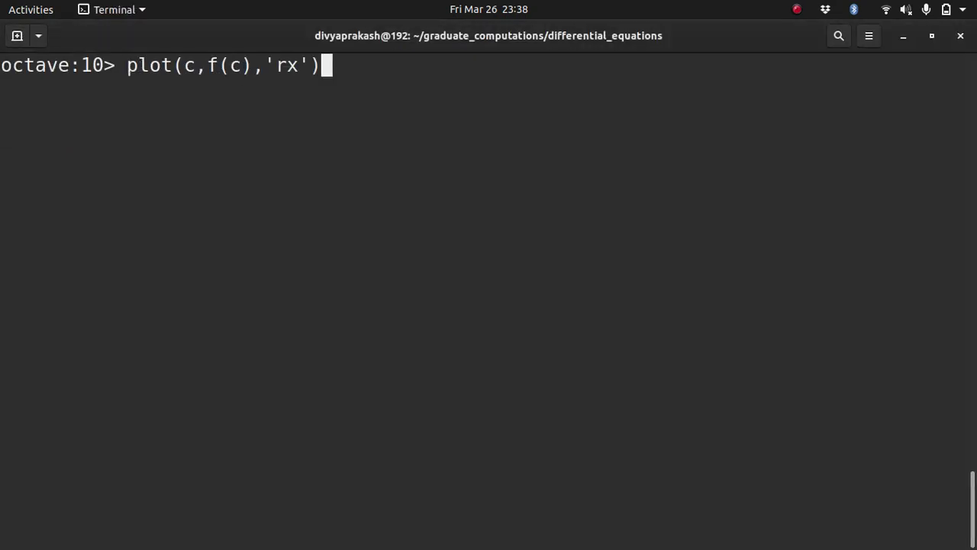
pyautogui.press('Down')
pyautogui.write('hold on')
pyautogui.press('Return')
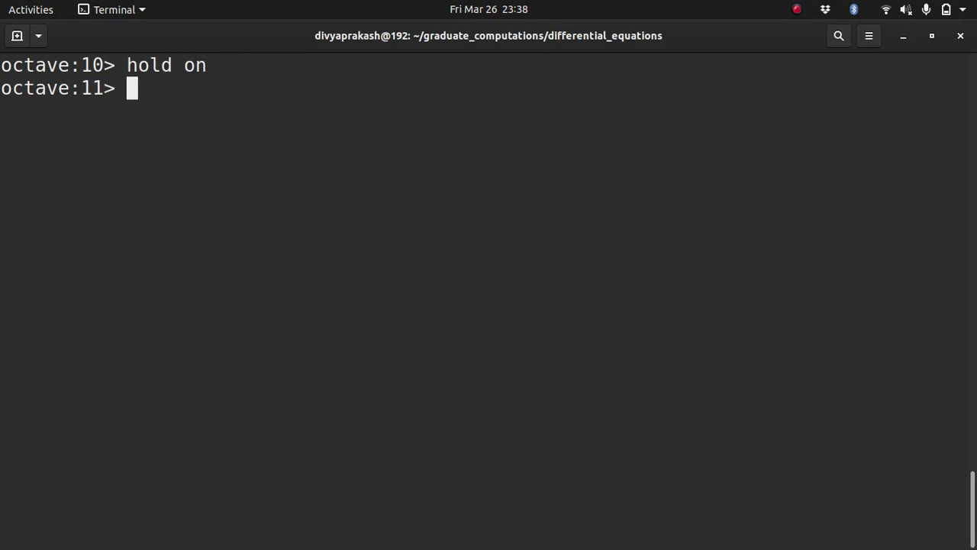
pyautogui.press('Up')
pyautogui.press('Up')
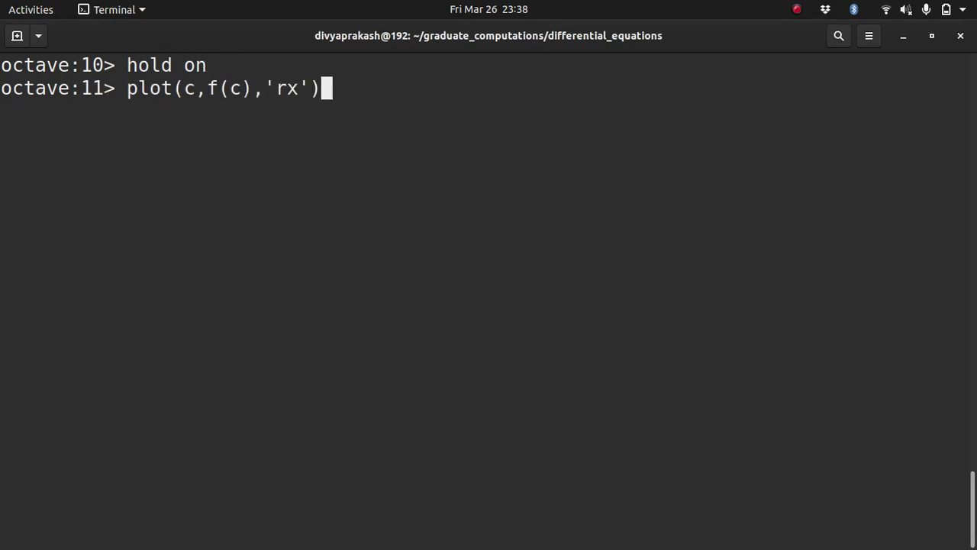
pyautogui.press('Return')
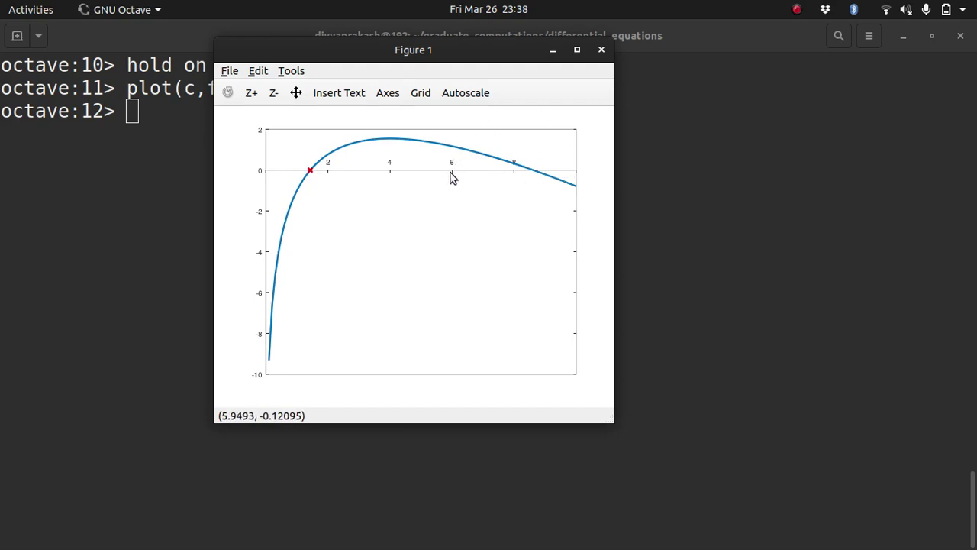
# Reopen bisection.m and move to the 0 assigned to a on line 9
pyautogui.click(670, 163)
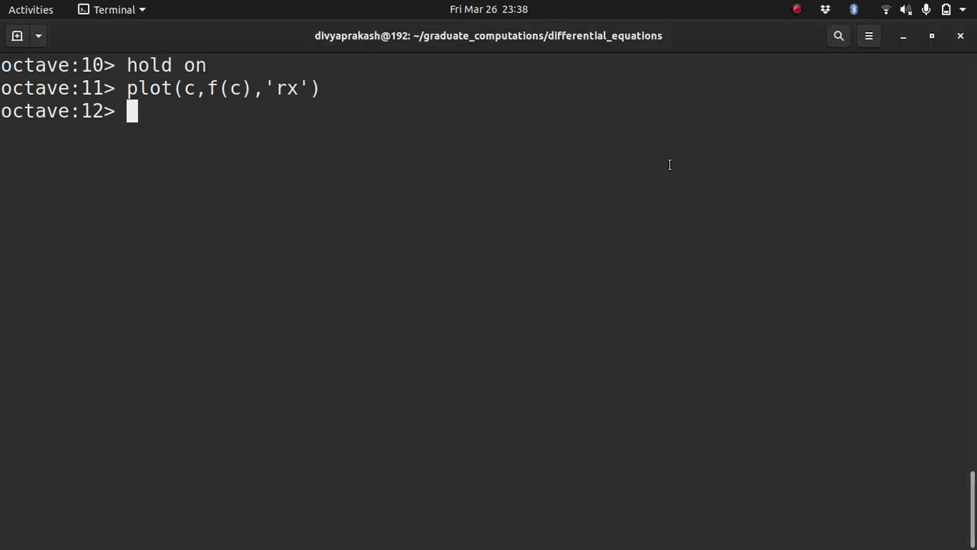
pyautogui.press('Up')
pyautogui.press('Up')
pyautogui.press('Down')
pyautogui.press('Up')
pyautogui.press('Up')
pyautogui.press('Return')
pyautogui.press('j')
pyautogui.press('j')
pyautogui.press('j')
pyautogui.press('j')
pyautogui.press('j')
pyautogui.press('j')
pyautogui.press('j')
pyautogui.press('j')
pyautogui.press('j')
pyautogui.press('k')
pyautogui.press('k')
pyautogui.press('l')
pyautogui.press('l')
pyautogui.press('l')
pyautogui.press('l')
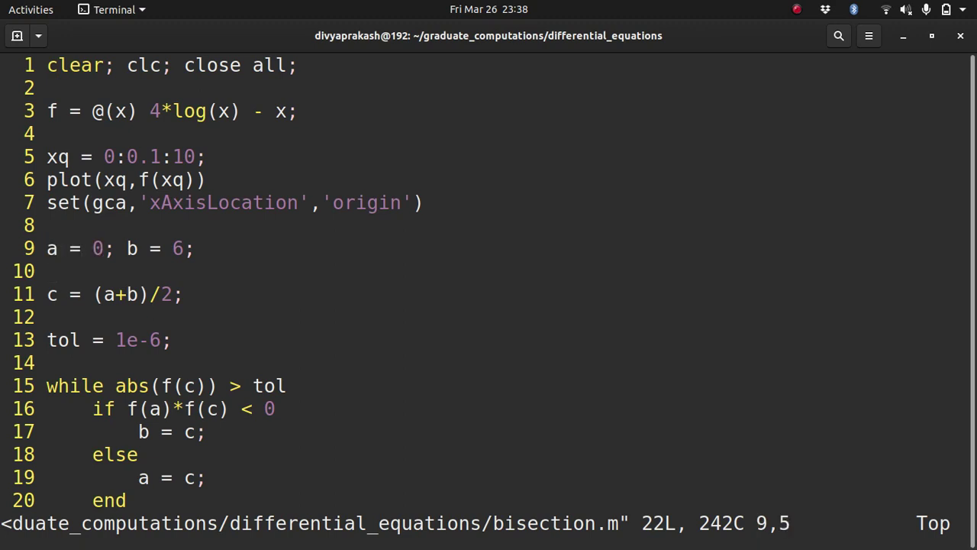
pyautogui.press('l')
pyautogui.press('l')
pyautogui.press('l')
pyautogui.press('l')
pyautogui.press('l')
pyautogui.press('l')
pyautogui.press('l')
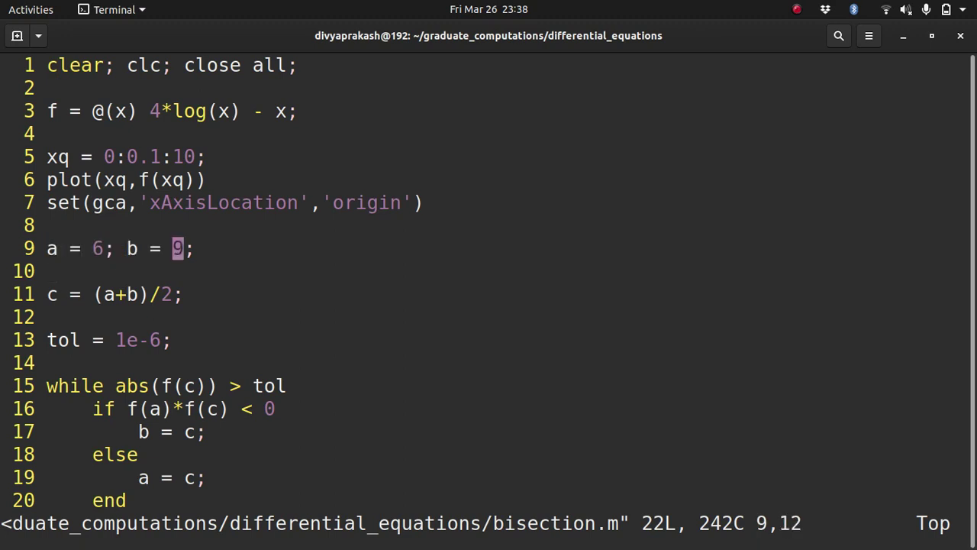
# Save the script, rerun bisection and print the new root c = 8.6132
pyautogui.write(':wq')
pyautogui.press('Return')
pyautogui.press('Up')
pyautogui.press('Up')
pyautogui.press('Up')
pyautogui.press('Up')
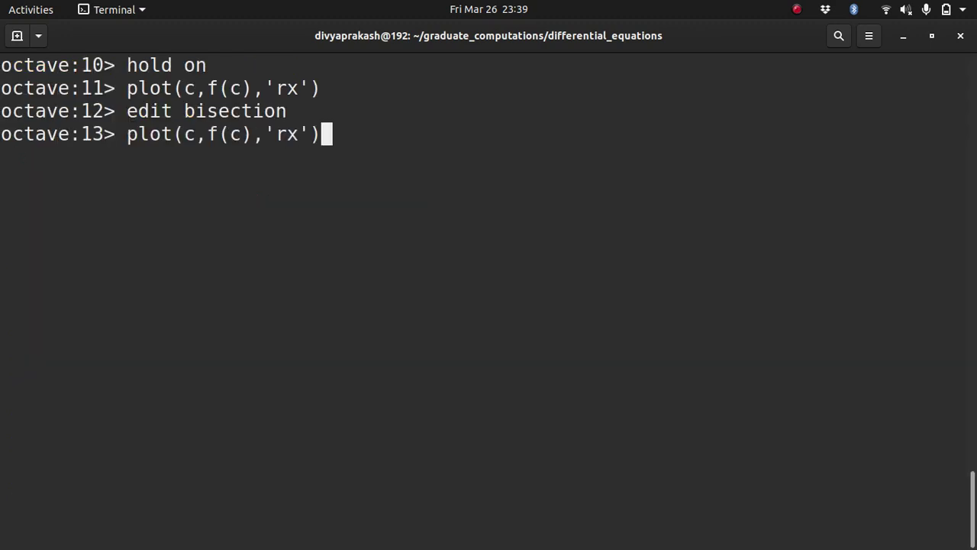
pyautogui.press('Return')
pyautogui.write('c')
pyautogui.press('Return')
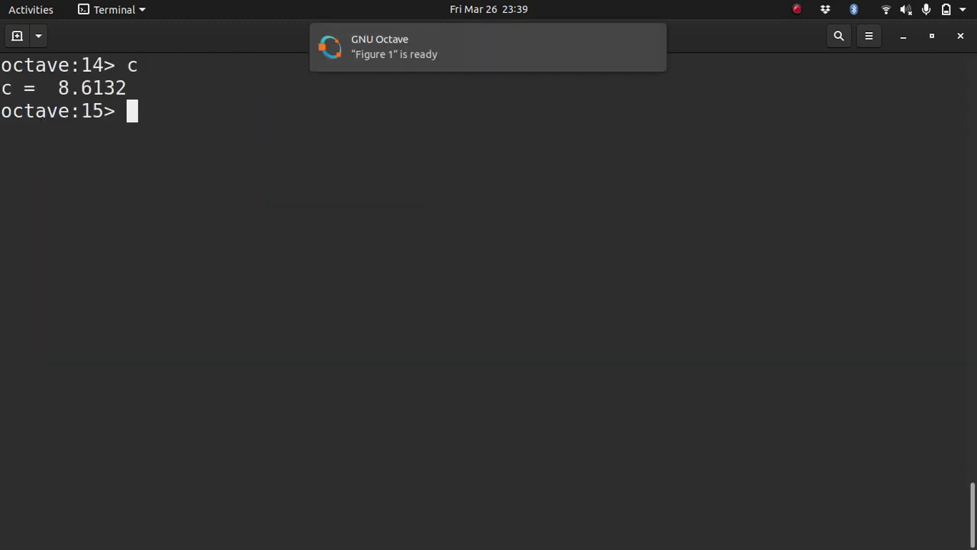
# Turn hold on and mark the root 8.6132 with a red x on the curve
pyautogui.press('Up')
pyautogui.press('Up')
pyautogui.press('Up')
pyautogui.press('Up')
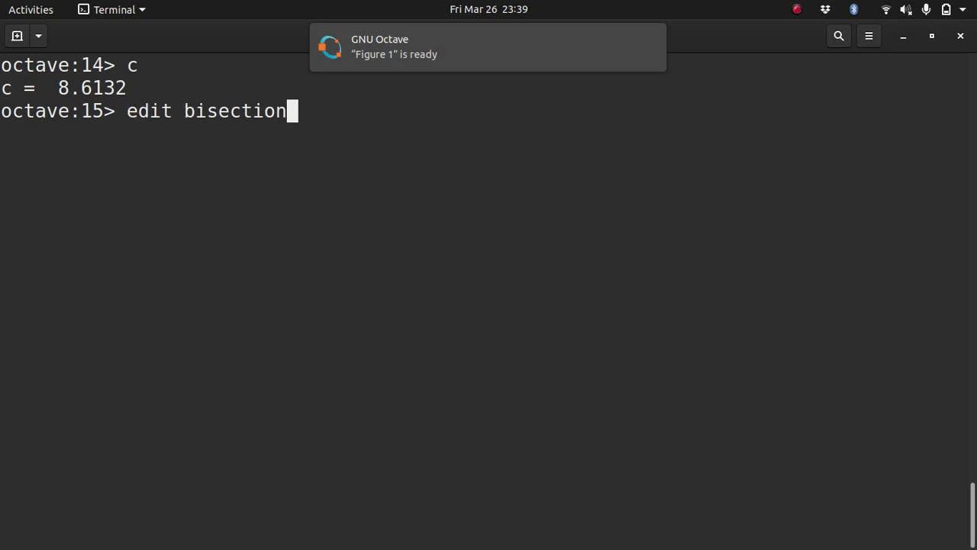
pyautogui.press('Return')
pyautogui.press('Up')
pyautogui.press('Up')
pyautogui.press('Up')
pyautogui.press('Up')
pyautogui.press('Up')
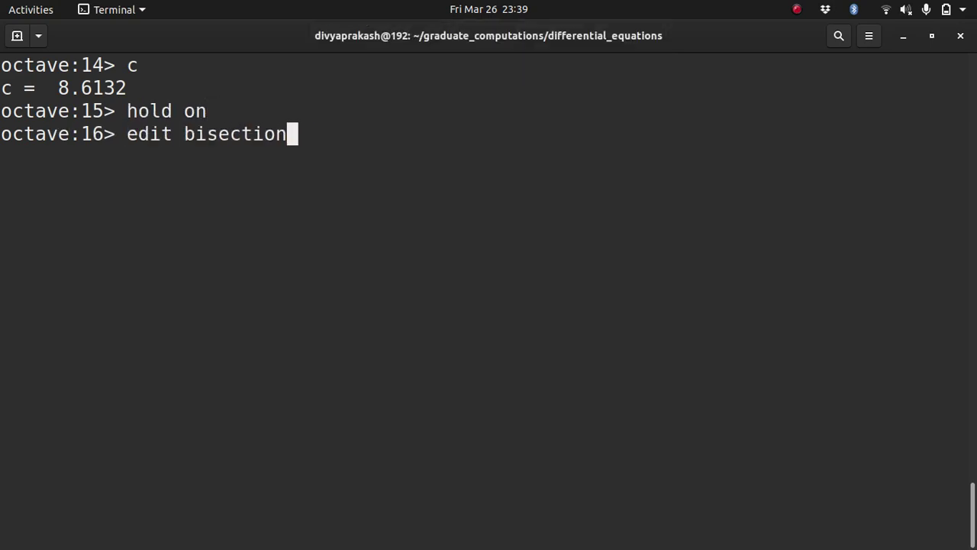
pyautogui.press('Return')
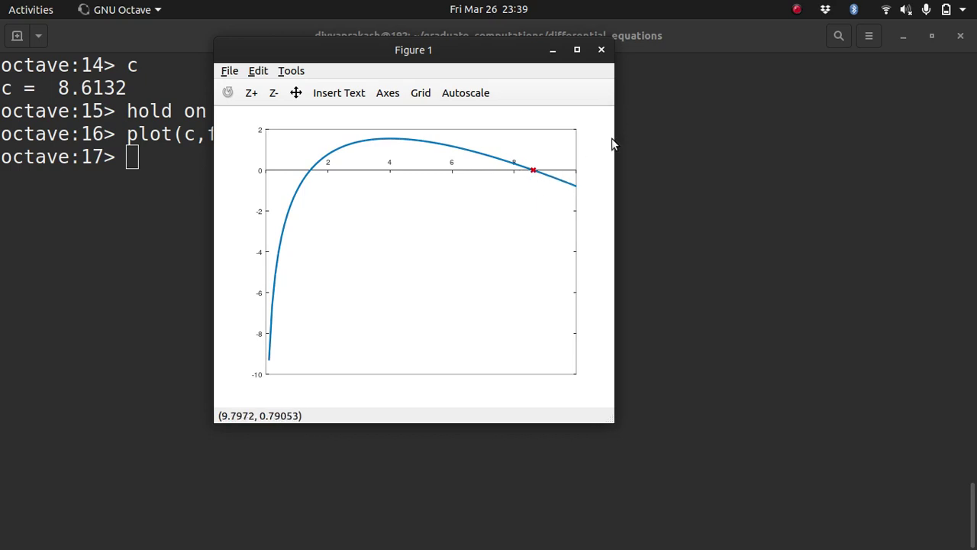
pyautogui.click(680, 183)
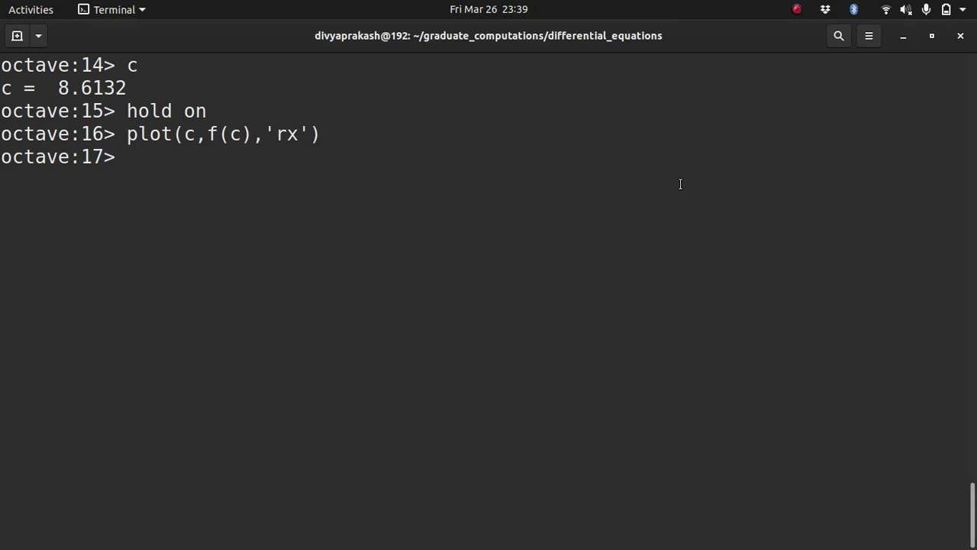
# Recall edit bisection from the Octave history and open bisection.m in Vim
pyautogui.write('hold on')
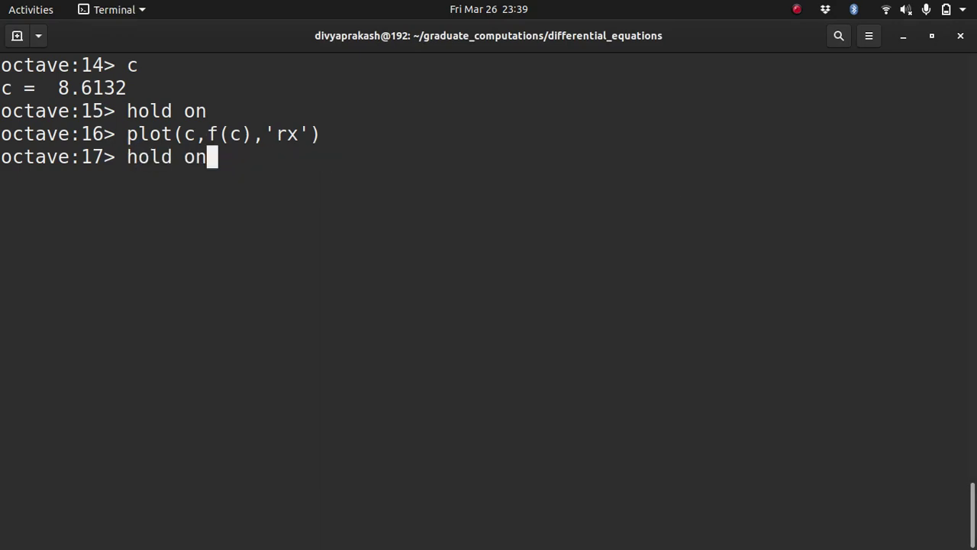
pyautogui.press('Up')
pyautogui.hotkey('ctrl', 'u')
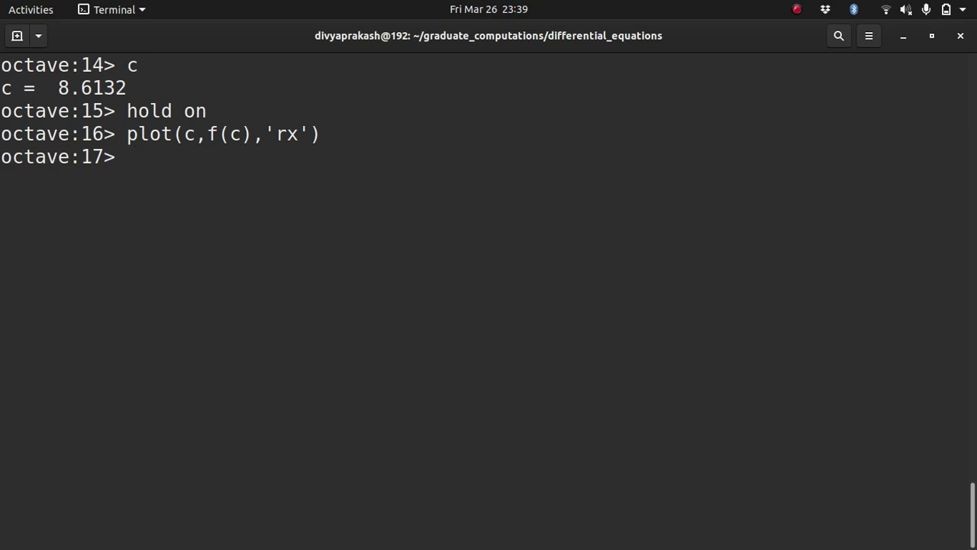
pyautogui.press('Up')
pyautogui.press('Up')
pyautogui.press('Up')
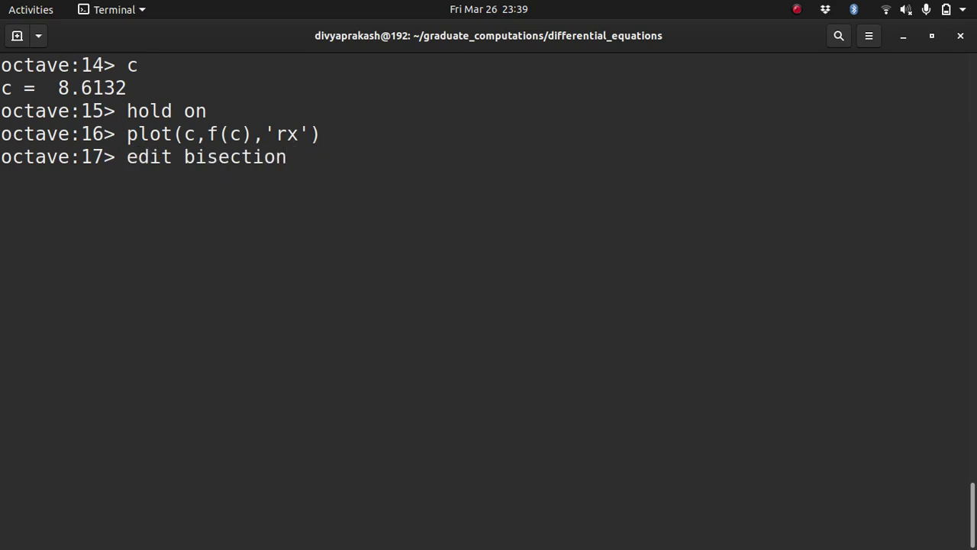
pyautogui.press('Return')
# Insert a hold on line on the blank line near the top of the script
pyautogui.press('j')
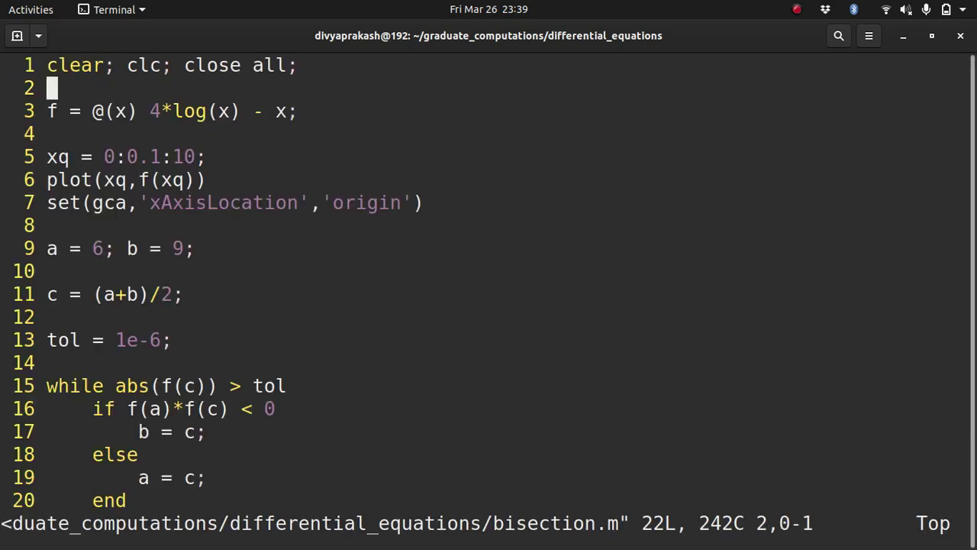
pyautogui.press('9')
pyautogui.press('j')
pyautogui.hotkey('shift', 'g')
pyautogui.press('k')
pyautogui.press('k')
pyautogui.press('k')
pyautogui.press('k')
pyautogui.press('k')
pyautogui.press('k')
pyautogui.press('k')
pyautogui.press('k')
pyautogui.press('k')
pyautogui.press('k')
pyautogui.press('k')
pyautogui.press('k')
pyautogui.press('k')
pyautogui.press('k')
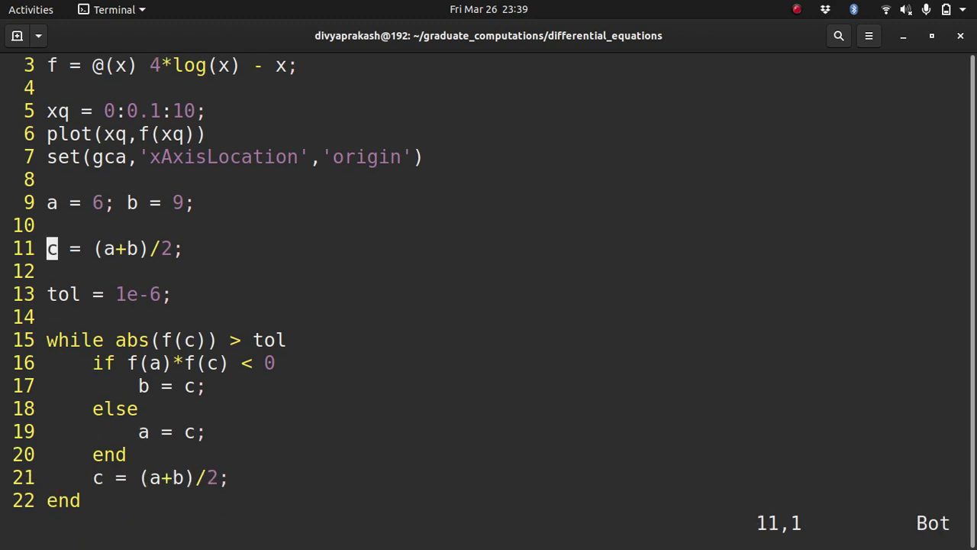
pyautogui.write('old')
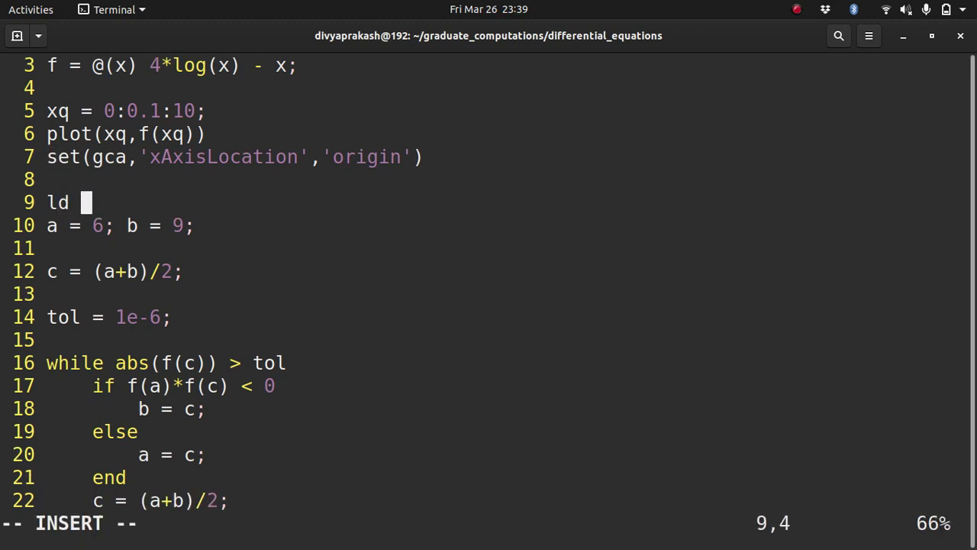
pyautogui.press('BackSpace')
pyautogui.press('BackSpace')
pyautogui.press('BackSpace')
pyautogui.press('BackSpace')
pyautogui.write('hold on')
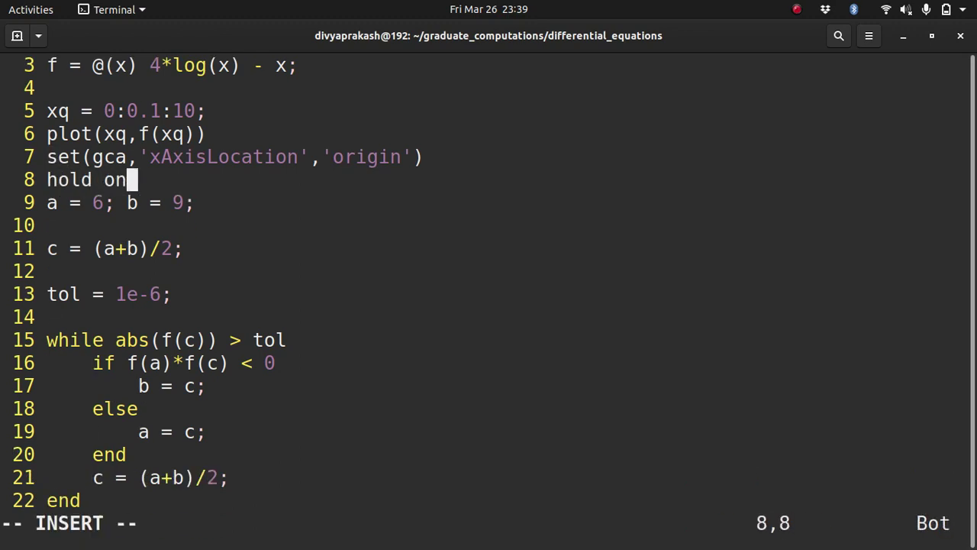
pyautogui.press('Return')
# Inside the while loop, add an indented plot(c,0,'ro') line marking each midpoint
pyautogui.press('Down')
pyautogui.press('Down')
pyautogui.press('Down')
pyautogui.press('Down')
pyautogui.press('Down')
pyautogui.press('Down')
pyautogui.press('Down')
pyautogui.press('Down')
pyautogui.press('Down')
pyautogui.press('Down')
pyautogui.press('Down')
pyautogui.press('Down')
pyautogui.press('Down')
pyautogui.press('Down')
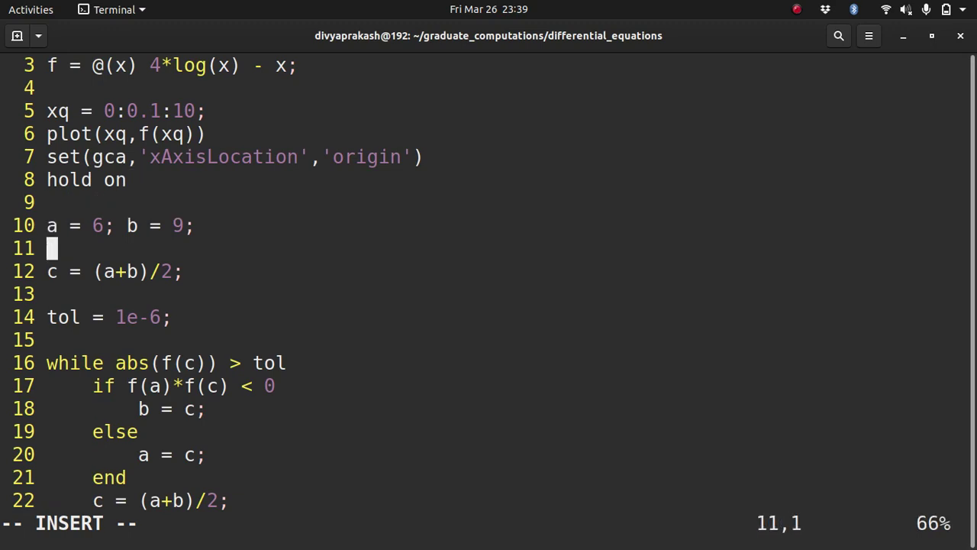
pyautogui.press('Up')
pyautogui.press('End')
pyautogui.press('Return')
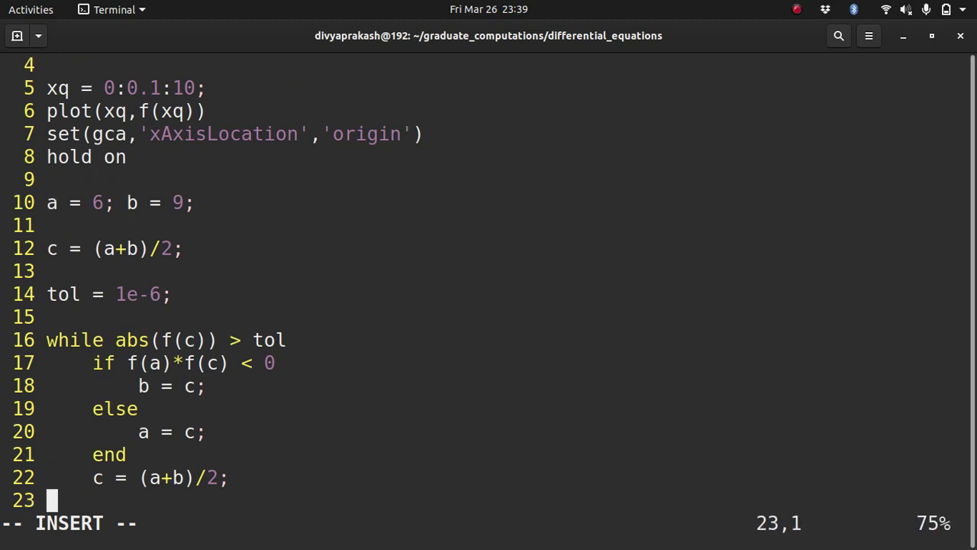
pyautogui.press('Tab')
pyautogui.write('plot()')
pyautogui.press('Left')
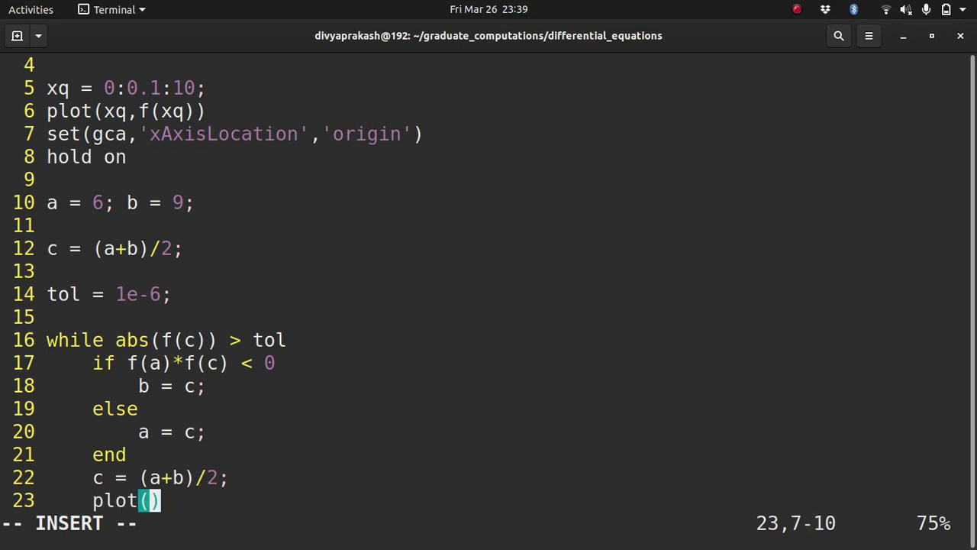
pyautogui.write('0,')
pyautogui.press('BackSpace')
pyautogui.press('BackSpace')
pyautogui.write("c,0,'r'")
pyautogui.press('Left')
pyautogui.write('roo')
pyautogui.press('BackSpace')
pyautogui.press('Right')
pyautogui.press('Right')
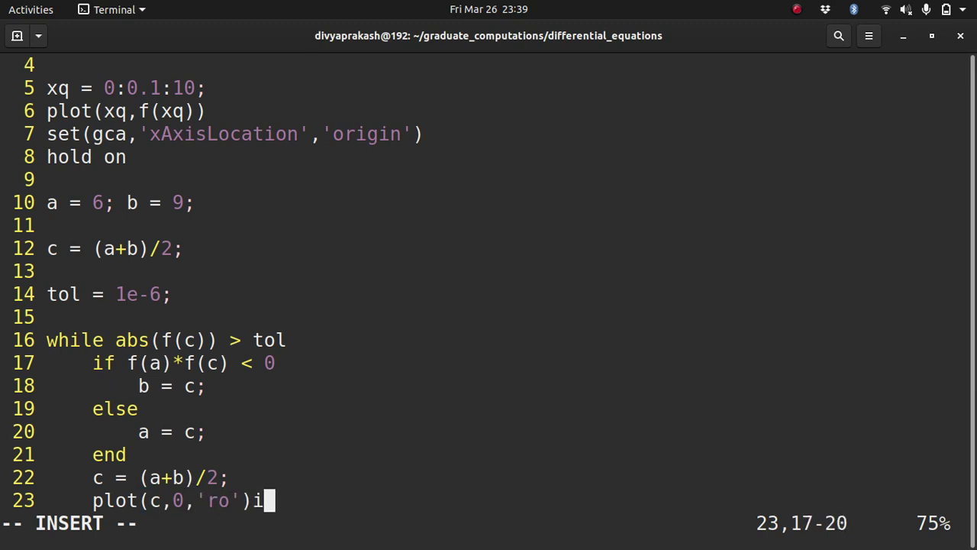
pyautogui.press('BackSpace')
# Add pause(1) after the plot call, then save and quit with :wq
pyautogui.press('Return')
pyautogui.press('Tab')
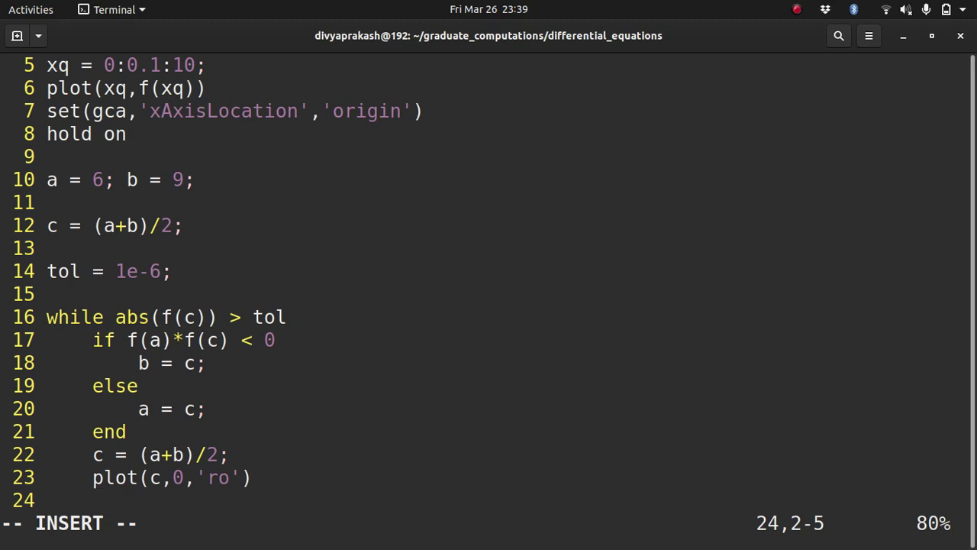
pyautogui.write('pause')
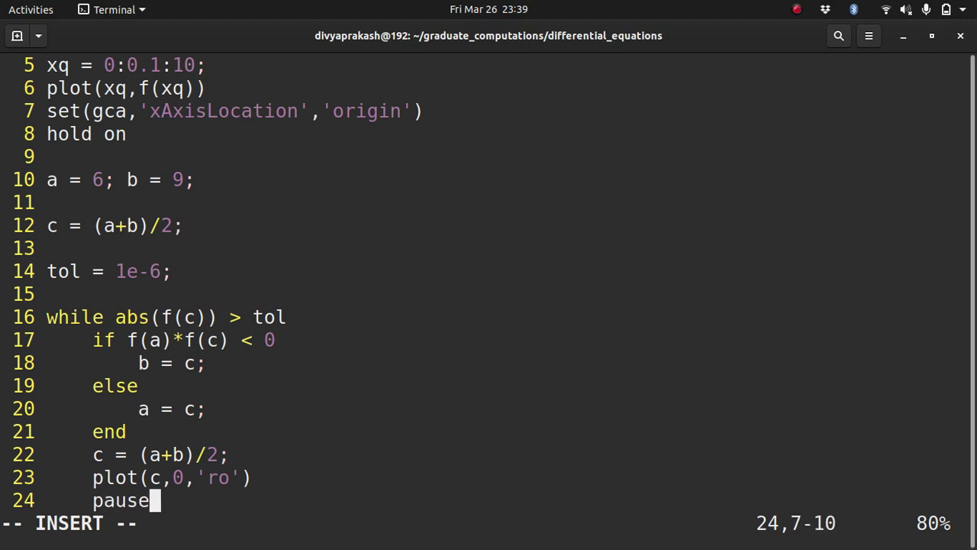
pyautogui.write('(1)')
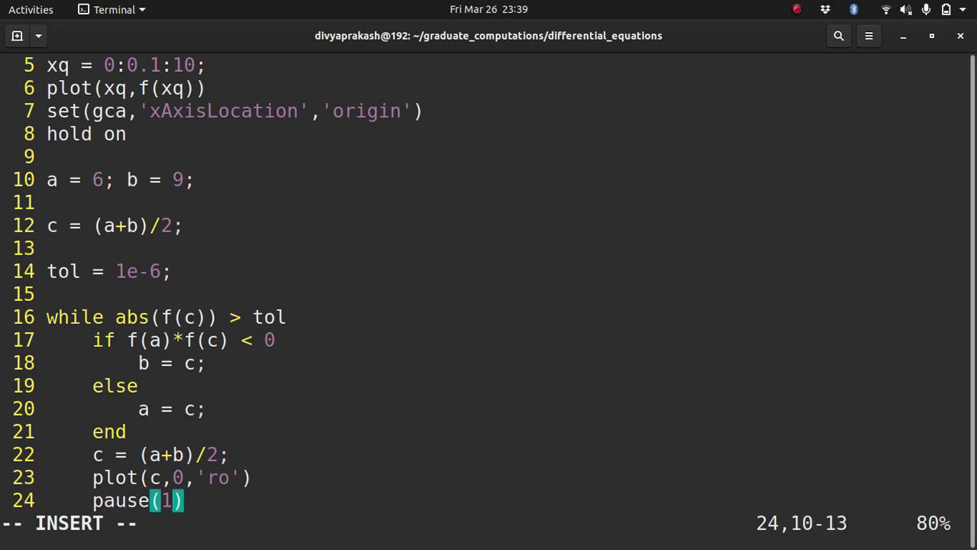
pyautogui.press('Escape')
pyautogui.write(':wq')
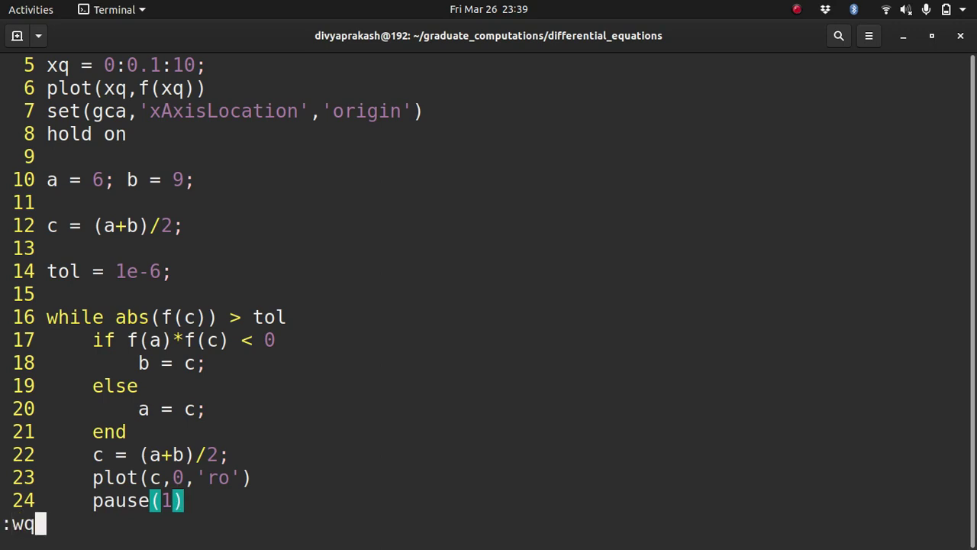
pyautogui.press('Return')
pyautogui.press('Up')
pyautogui.press('Up')
pyautogui.press('Up')
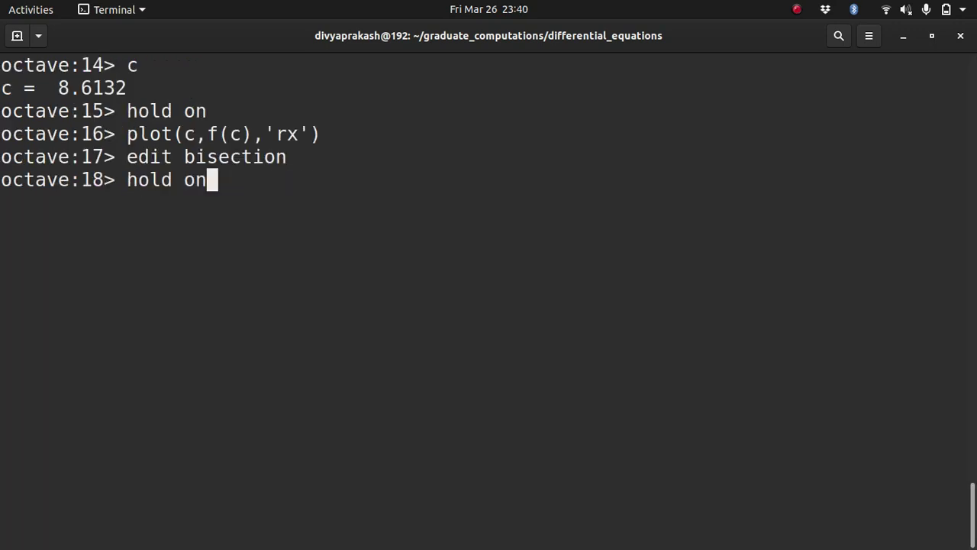
# Rerun bisection, maximize Figure 1 to see the red midpoint circle, then return to the terminal
pyautogui.press('Up')
pyautogui.press('Up')
pyautogui.press('Return')
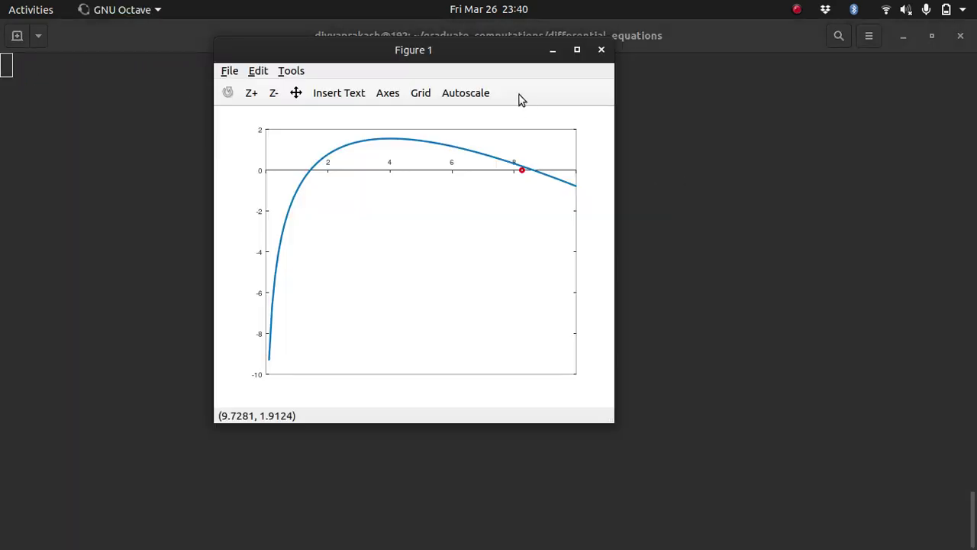
pyautogui.doubleClick(522, 60)
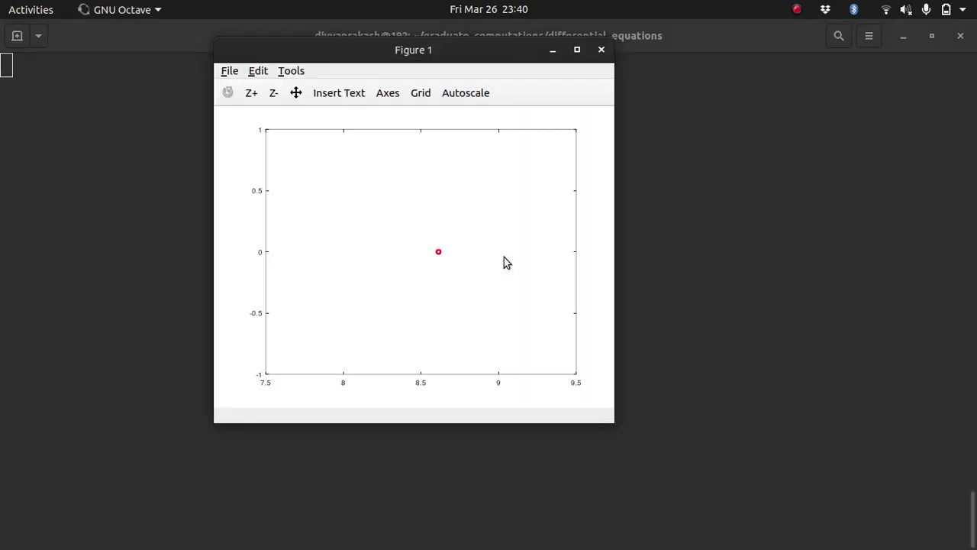
pyautogui.click(642, 127)
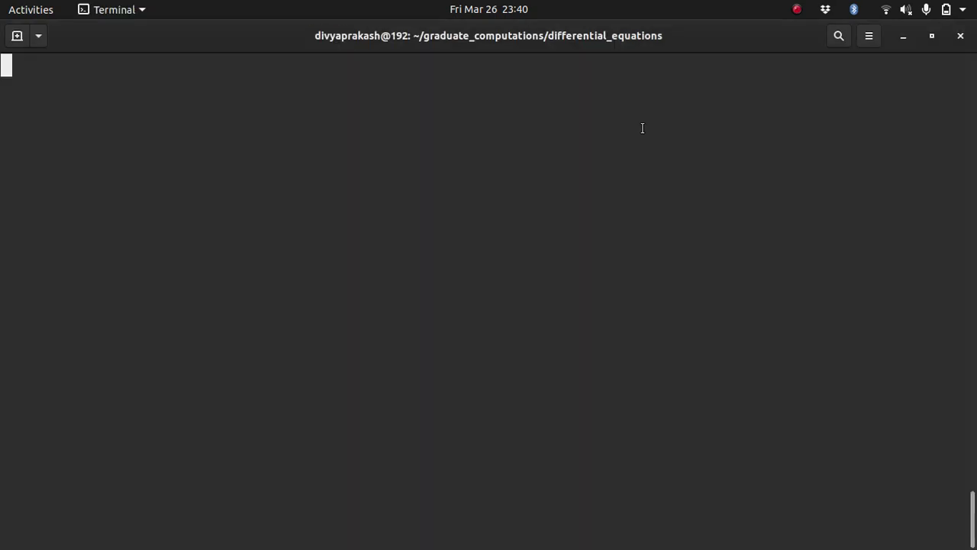
# Stop the running script, reopen bisection.m, and change pause(1) to pause(2)
pyautogui.hotkey('ctrl', 'c')
pyautogui.press('Up')
pyautogui.press('Up')
pyautogui.press('Return')
pyautogui.press('Down')
pyautogui.press('Down')
pyautogui.press('Down')
pyautogui.press('Down')
pyautogui.press('Down')
pyautogui.press('Down')
pyautogui.press('Down')
pyautogui.press('Down')
pyautogui.press('Down')
pyautogui.press('Down')
pyautogui.press('Down')
pyautogui.press('Down')
pyautogui.press('Down')
pyautogui.press('Down')
pyautogui.press('Down')
pyautogui.press('Down')
pyautogui.press('Down')
pyautogui.press('Down')
pyautogui.press('Down')
pyautogui.press('Down')
pyautogui.press('Up')
pyautogui.press('Up')
pyautogui.press('Down')
pyautogui.press('Right')
pyautogui.press('Right')
pyautogui.press('Right')
pyautogui.press('Right')
pyautogui.press('Right')
pyautogui.press('Right')
pyautogui.press('Right')
pyautogui.press('Right')
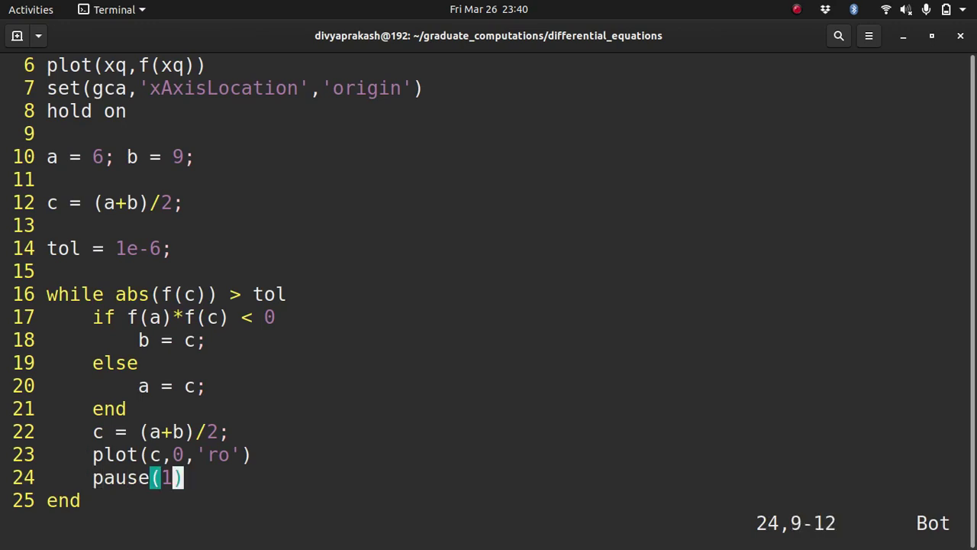
pyautogui.press('i')
pyautogui.press('BackSpace')
pyautogui.write('2')
pyautogui.press('Escape')
# Change the starting left endpoint on line 10 from a = 6 to a = 3
pyautogui.write(':q')
pyautogui.press('BackSpace')
pyautogui.write('wq')
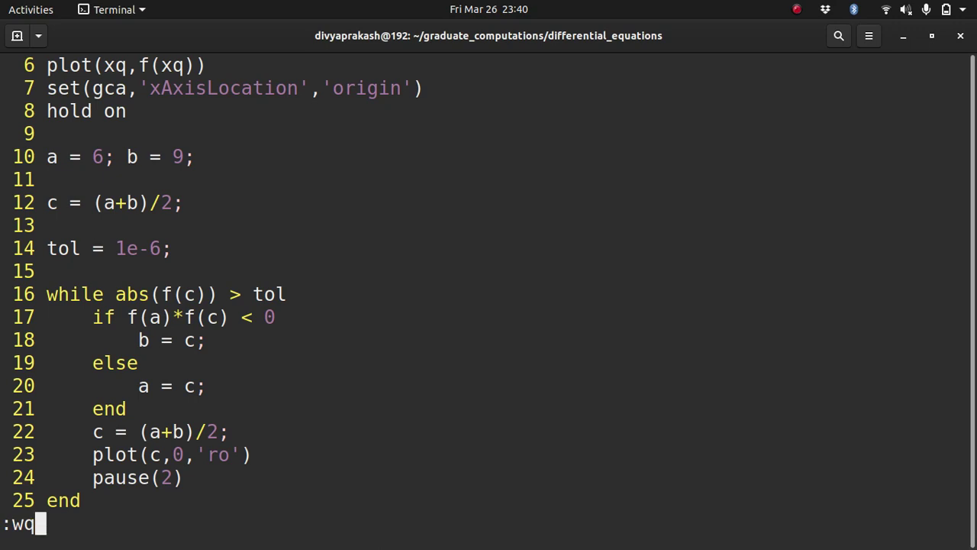
pyautogui.press('BackSpace')
pyautogui.press('BackSpace')
pyautogui.press('BackSpace')
pyautogui.press('Up')
pyautogui.press('Up')
pyautogui.press('Up')
pyautogui.press('Up')
pyautogui.press('Up')
pyautogui.press('Up')
pyautogui.press('Up')
pyautogui.press('Up')
pyautogui.press('Up')
pyautogui.press('Up')
pyautogui.press('Up')
pyautogui.press('Up')
pyautogui.press('Up')
pyautogui.press('Up')
pyautogui.press('Up')
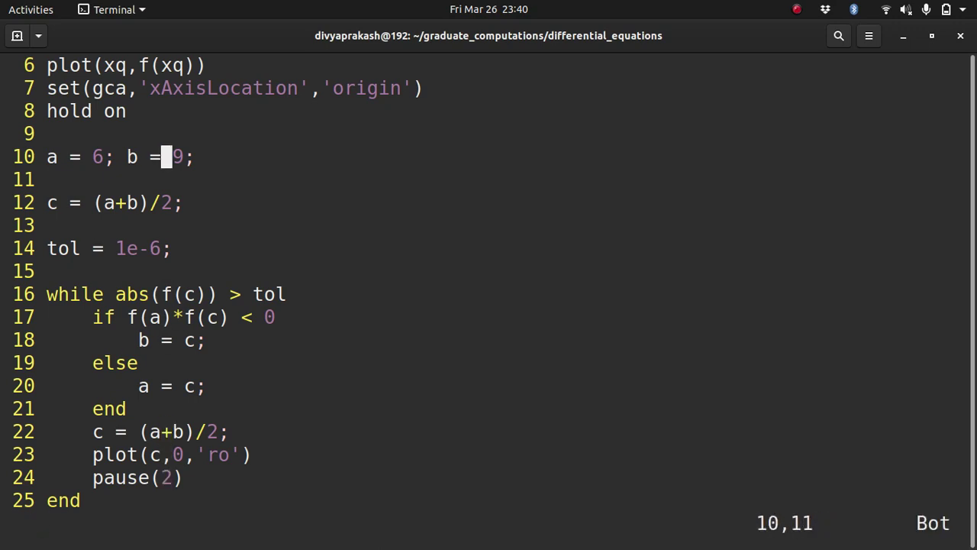
pyautogui.press('Down')
pyautogui.press('Left')
pyautogui.press('Left')
pyautogui.press('Left')
pyautogui.press('Left')
pyautogui.press('Left')
pyautogui.press('Left')
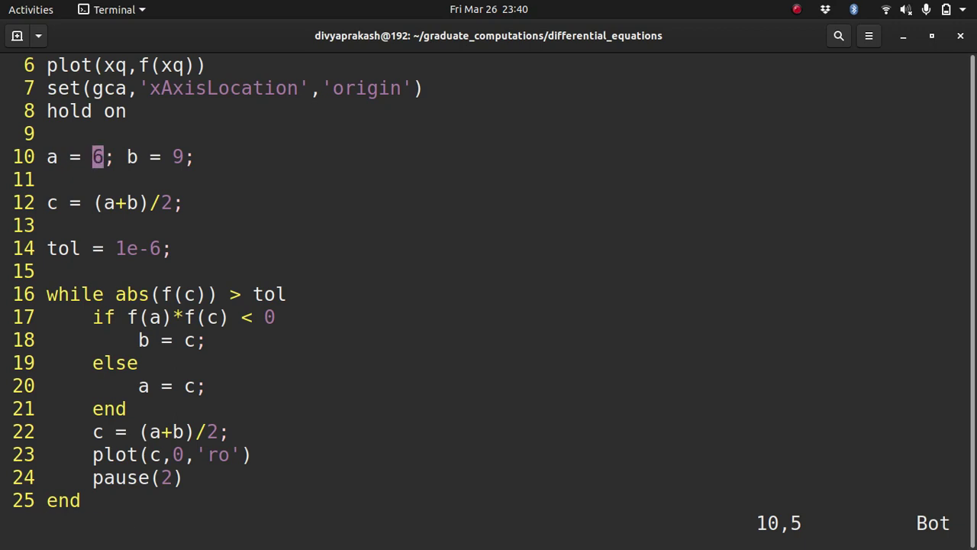
pyautogui.press('i')
pyautogui.press('Right')
pyautogui.press('BackSpace')
pyautogui.write('3')
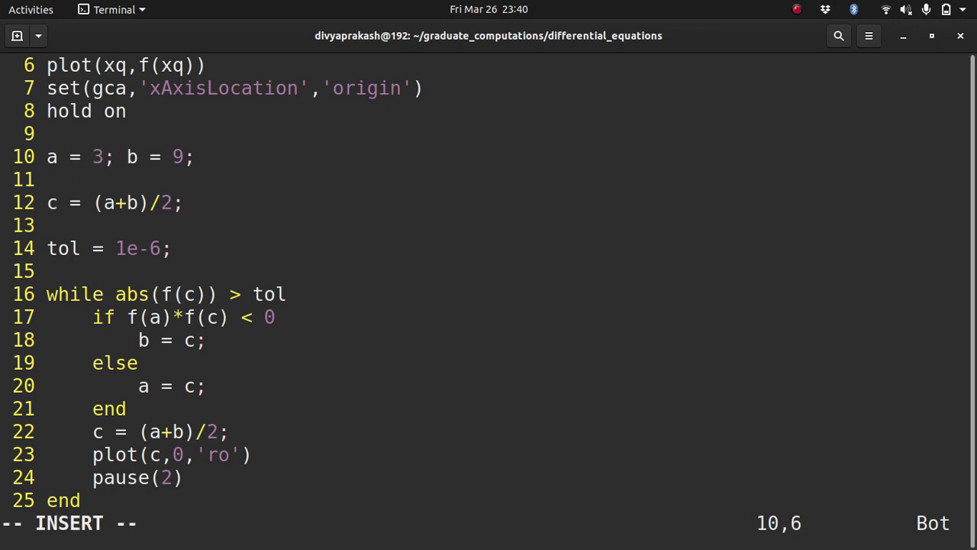
pyautogui.press('Escape')
# Save the script with :wq, run bisection, and maximize the Figure 1 window
pyautogui.write(':wq')
pyautogui.press('Return')
pyautogui.write('bisection')
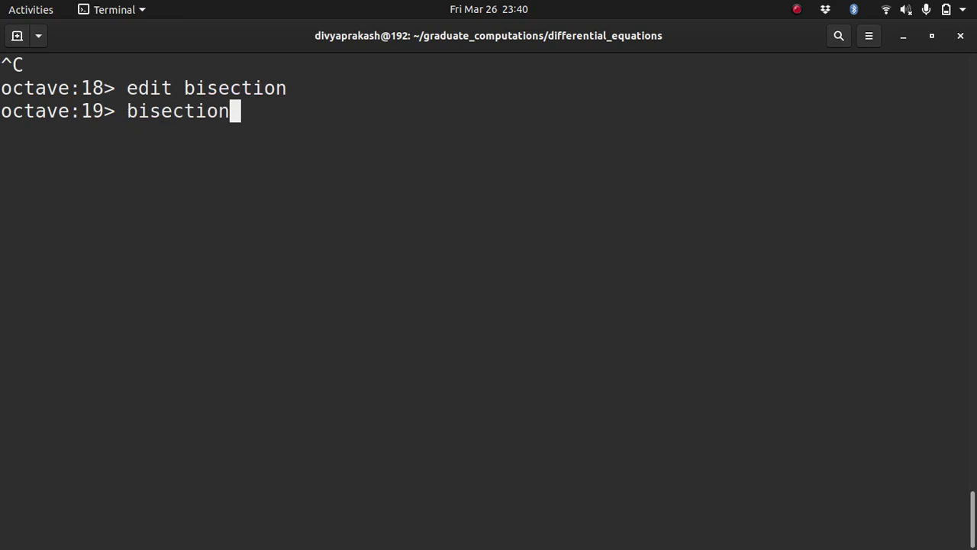
pyautogui.press('Return')
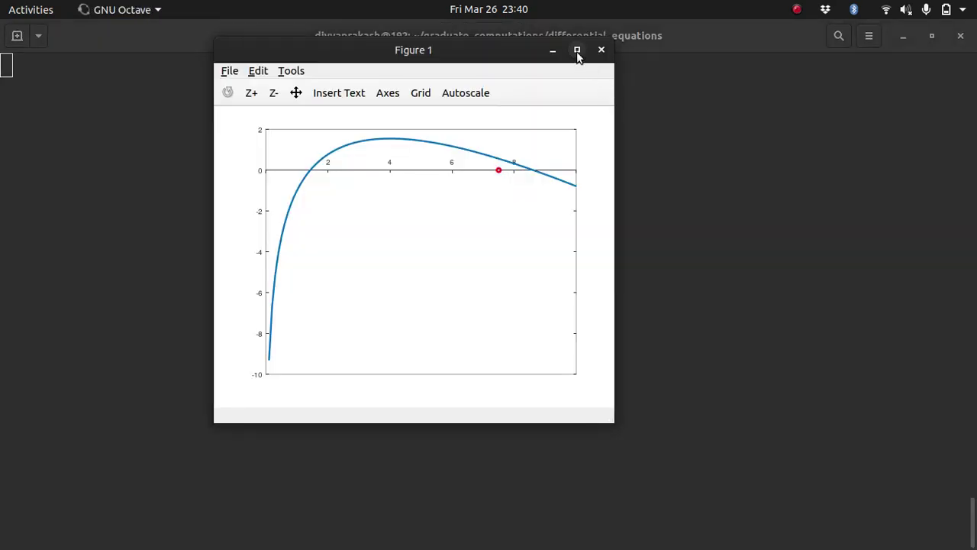
pyautogui.click(578, 51)
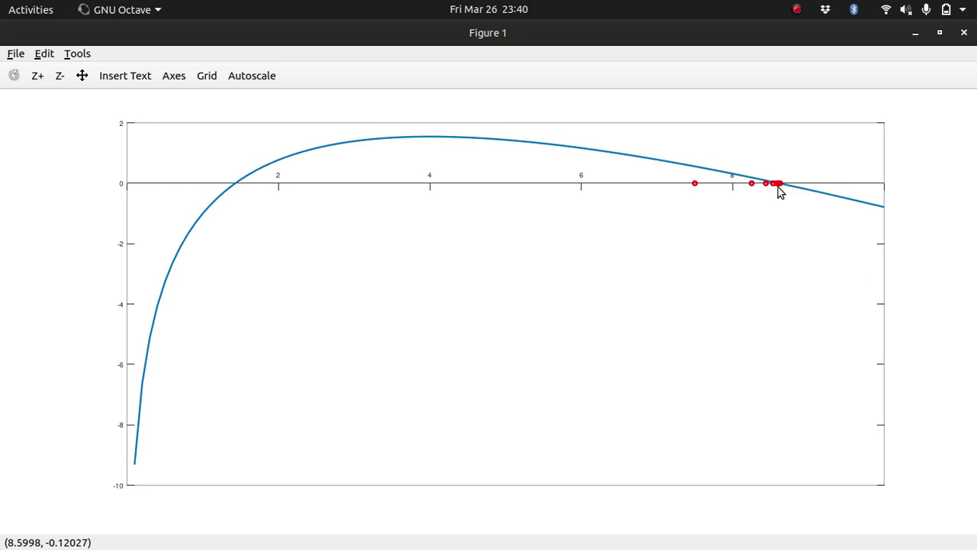
pyautogui.hotkey('alt', 'Tab')
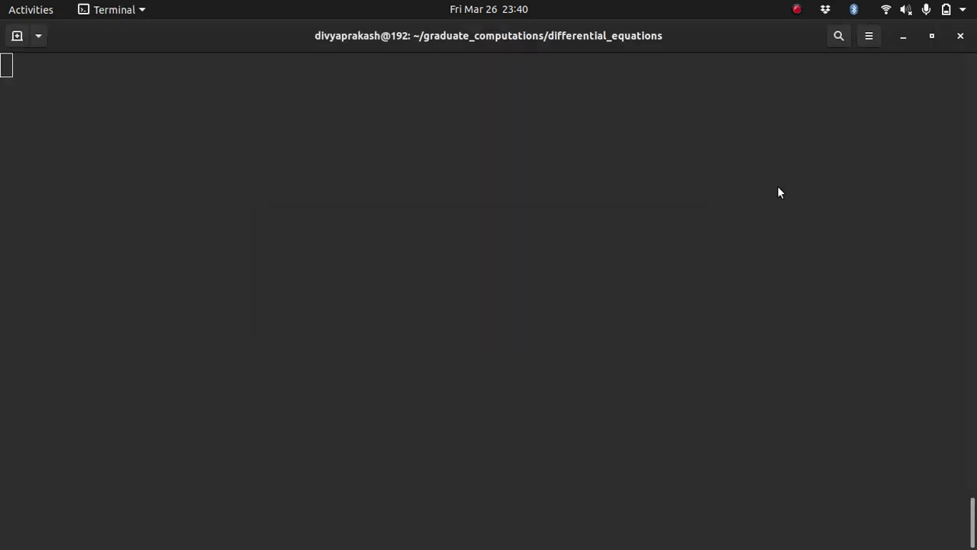
pyautogui.hotkey('alt', 'Tab')
pyautogui.hotkey('alt', 'Tab')
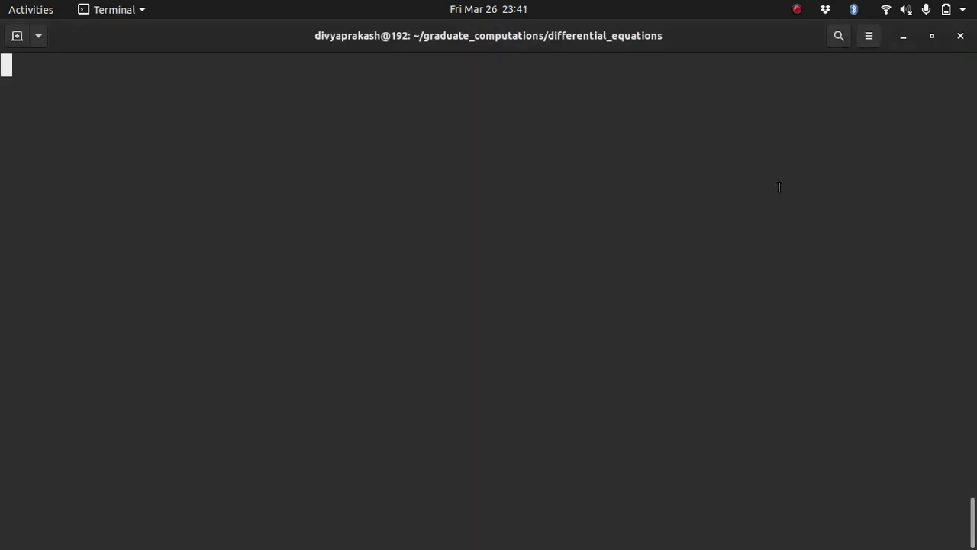
pyautogui.hotkey('alt', 'Tab')
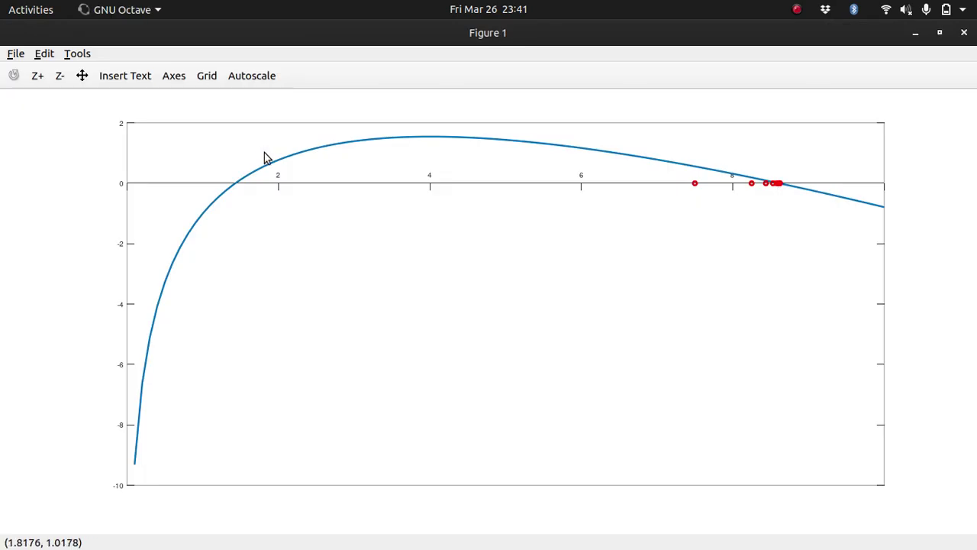
# Box-zoom repeatedly onto the red circles until the view spans x 8.61315–8.61323
pyautogui.click(32, 83)
pyautogui.moveTo(737, 162); pyautogui.dragTo(819, 217)
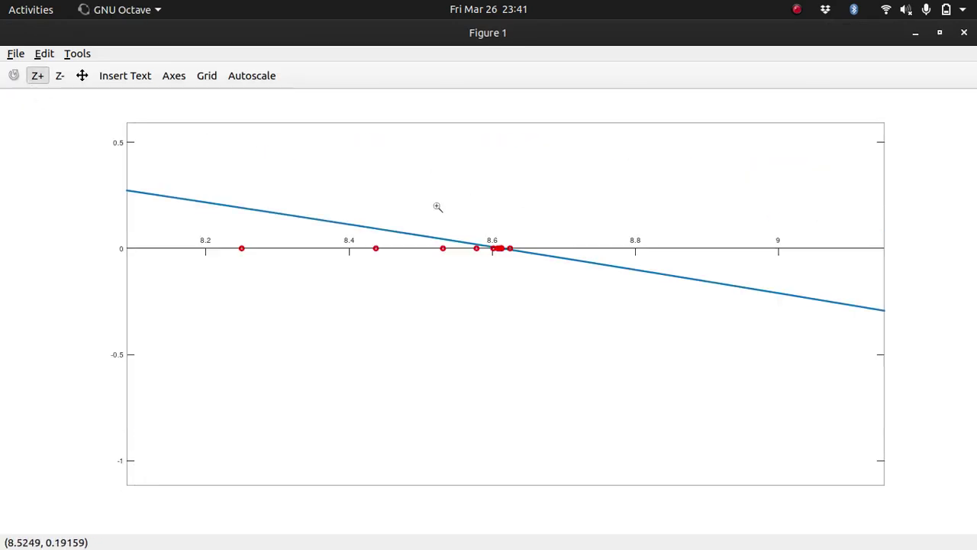
pyautogui.moveTo(437, 207); pyautogui.dragTo(600, 391)
pyautogui.doubleClick(359, 159)
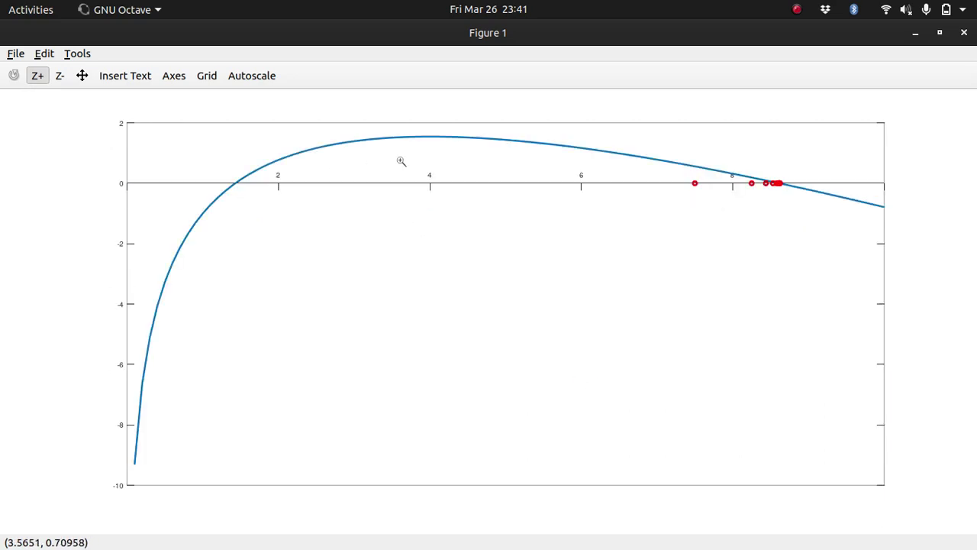
pyautogui.moveTo(659, 178); pyautogui.dragTo(840, 277)
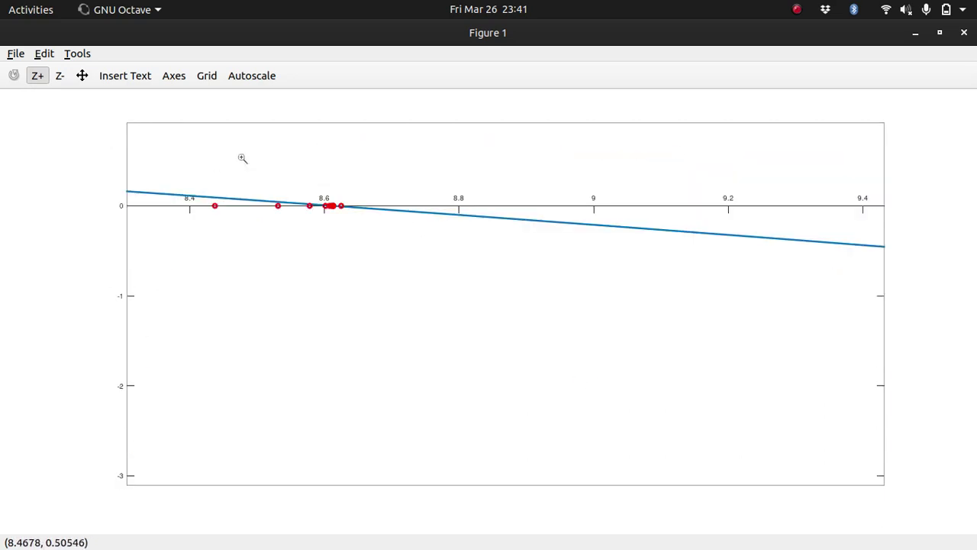
pyautogui.moveTo(268, 161); pyautogui.dragTo(440, 321)
pyautogui.moveTo(356, 202); pyautogui.dragTo(550, 381)
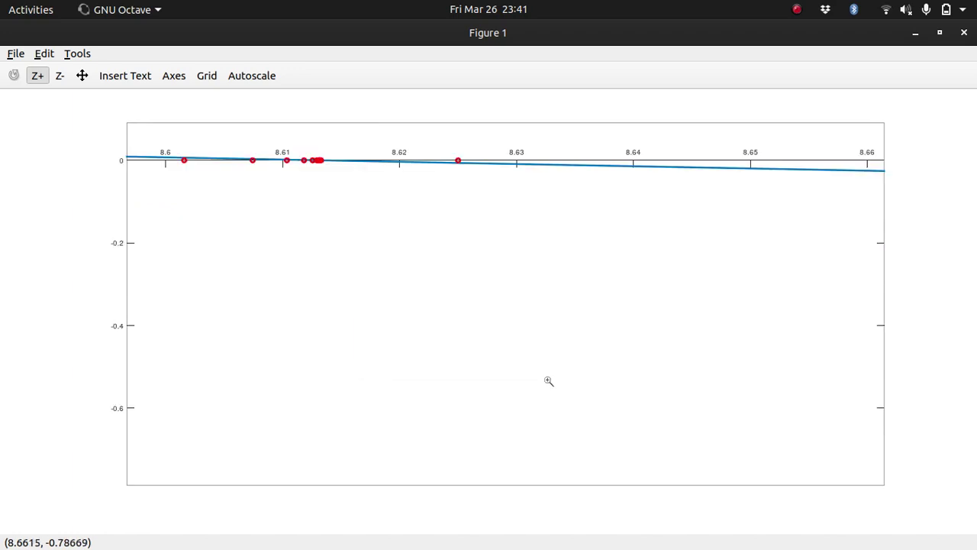
pyautogui.moveTo(267, 125); pyautogui.dragTo(379, 251)
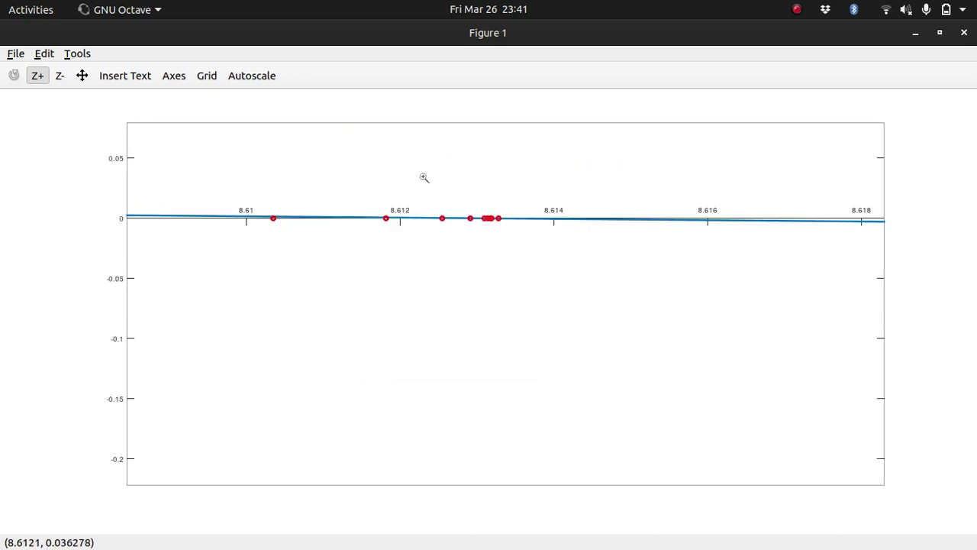
pyautogui.moveTo(443, 178); pyautogui.dragTo(530, 252)
pyautogui.moveTo(338, 196); pyautogui.dragTo(473, 314)
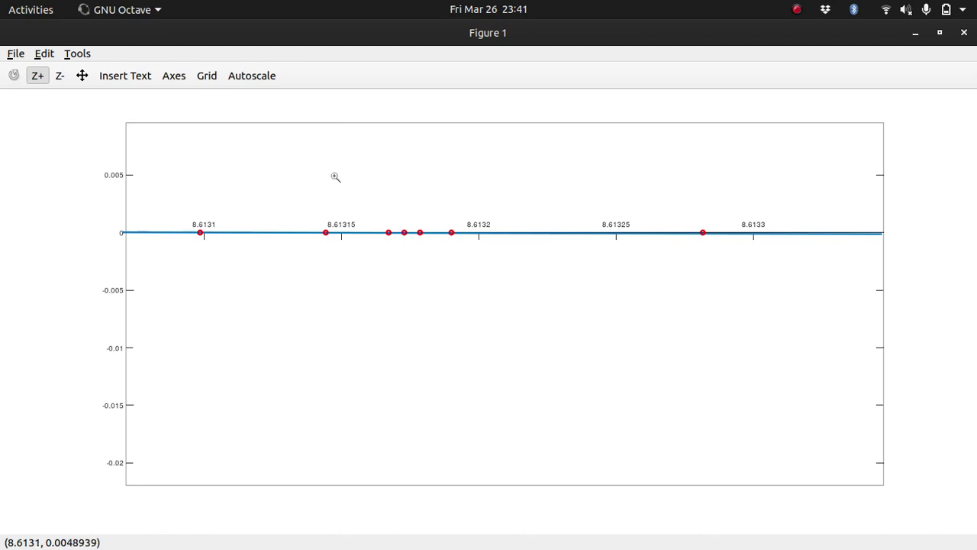
pyautogui.moveTo(333, 179); pyautogui.dragTo(549, 359)
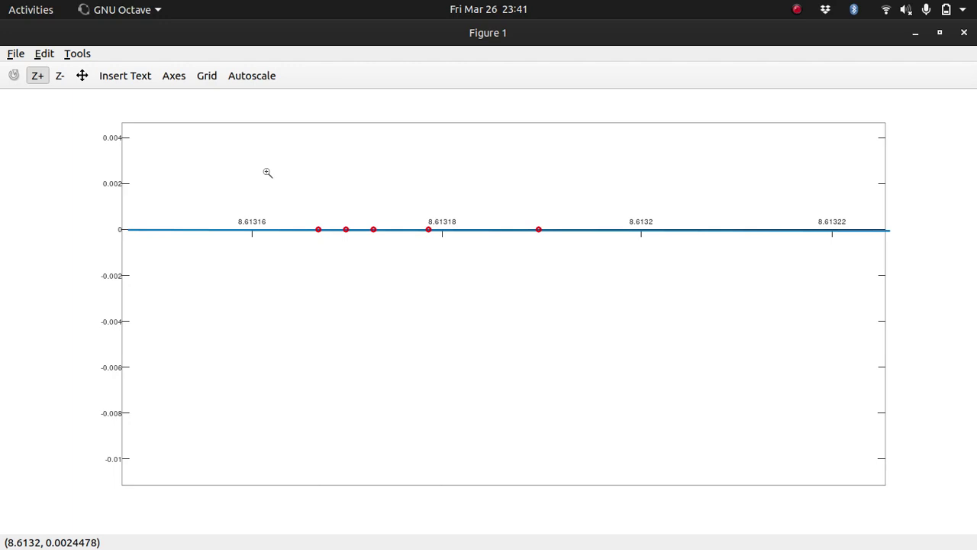
# Display the computed root c = 8.6132 in Octave and glance at the Xournal++ sketch
pyautogui.hotkey('alt', 'Tab')
pyautogui.hotkey('alt', 'Tab')
pyautogui.press('Tab')
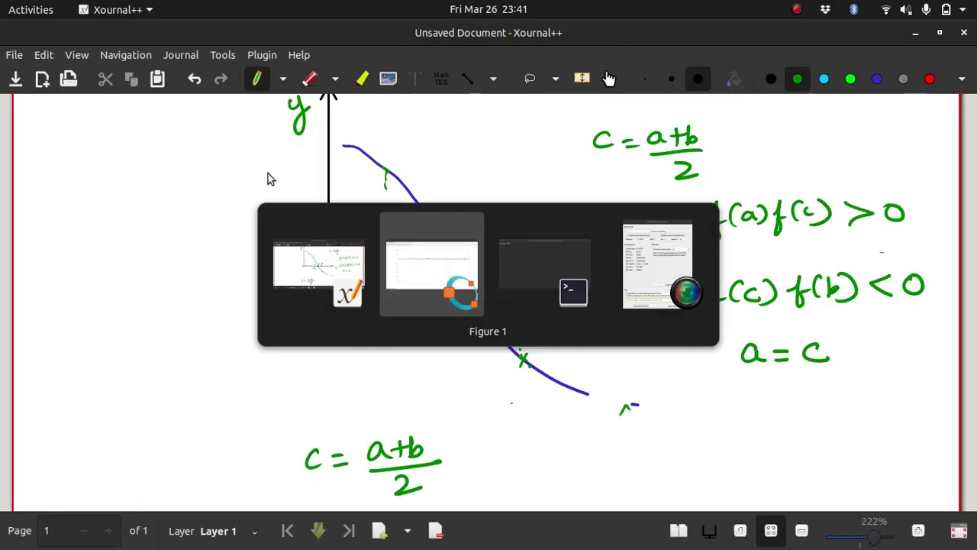
pyautogui.write('c')
pyautogui.press('Return')
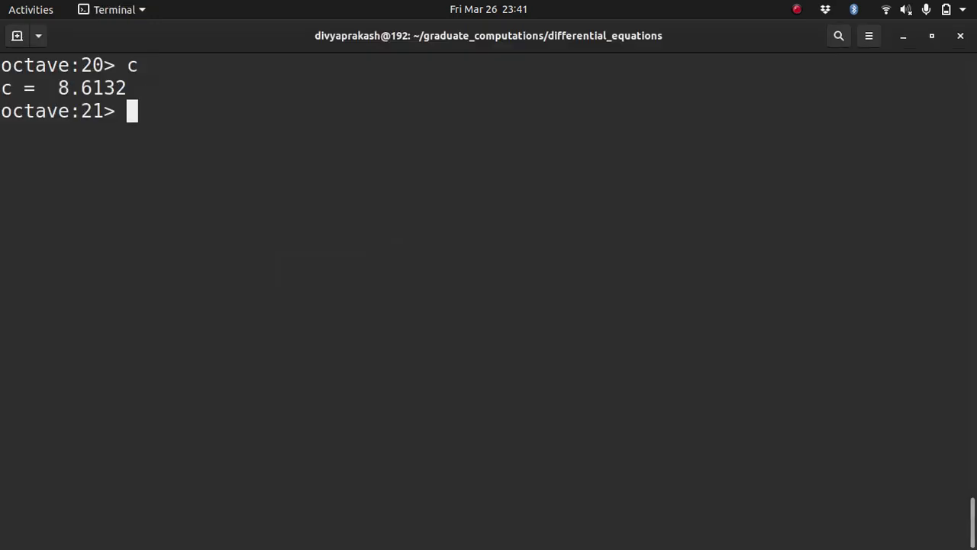
pyautogui.hotkey('alt', 'Tab')
pyautogui.hotkey('alt', 'Tab')
pyautogui.hotkey('alt', 'Tab')
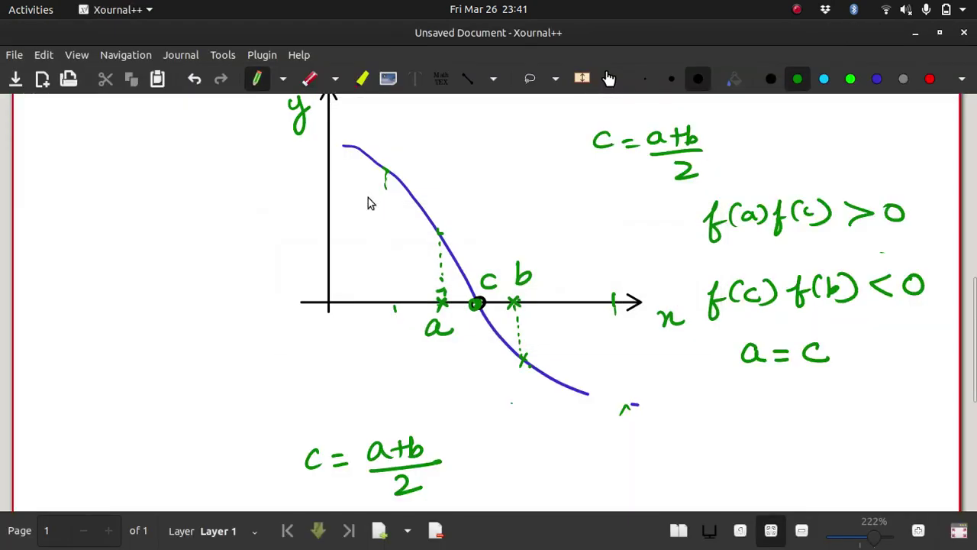
pyautogui.hotkey('alt', 'Tab')
pyautogui.hotkey('alt', 'Tab')
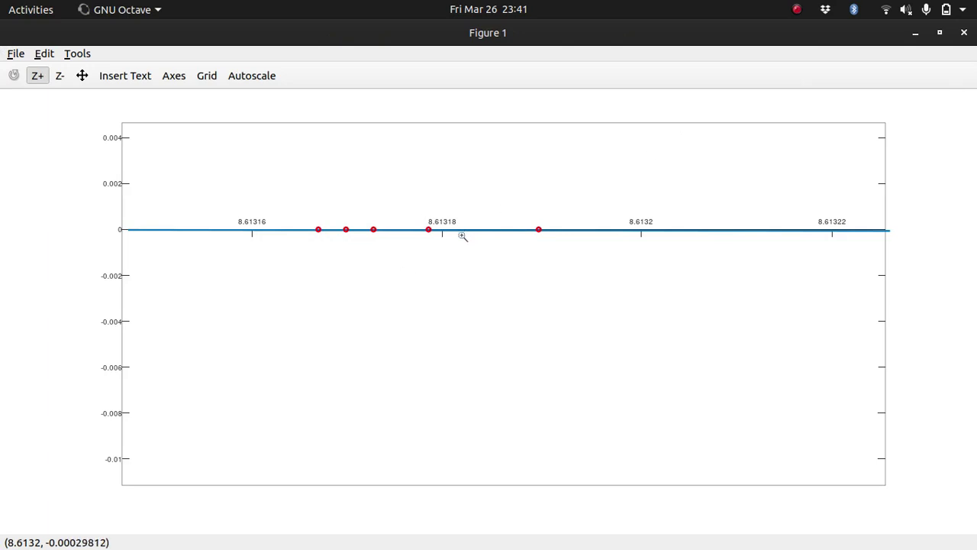
pyautogui.hotkey('alt', 'Tab')
pyautogui.hotkey('alt', 'Tab')
pyautogui.hotkey('alt', 'Tab')
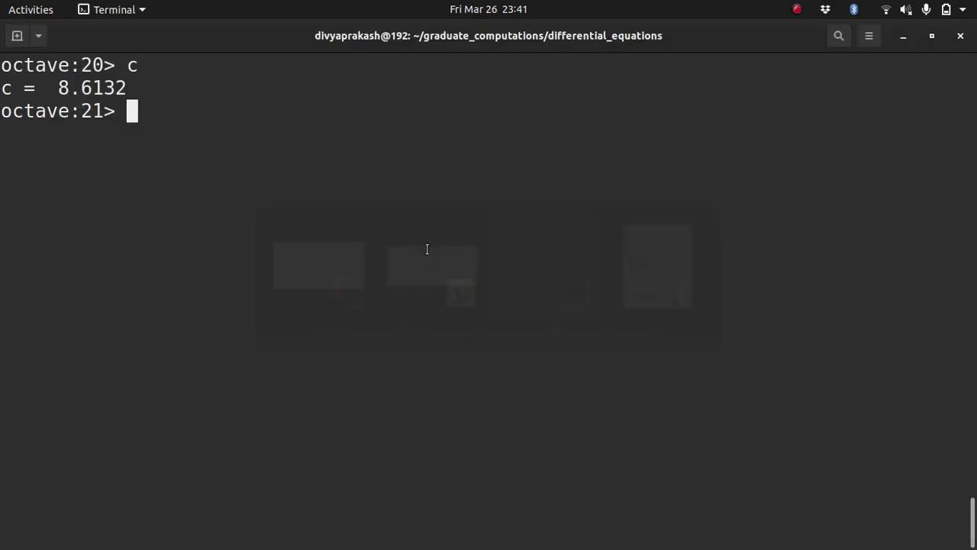
pyautogui.hotkey('alt', 'Tab')
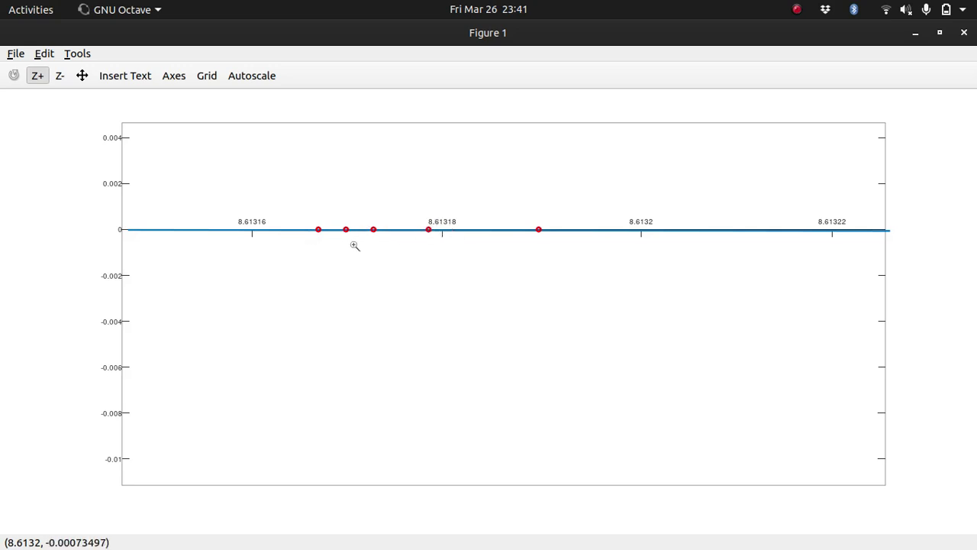
# Close the Figure 1 window and type edit bisection at the Octave prompt
pyautogui.click(965, 32)
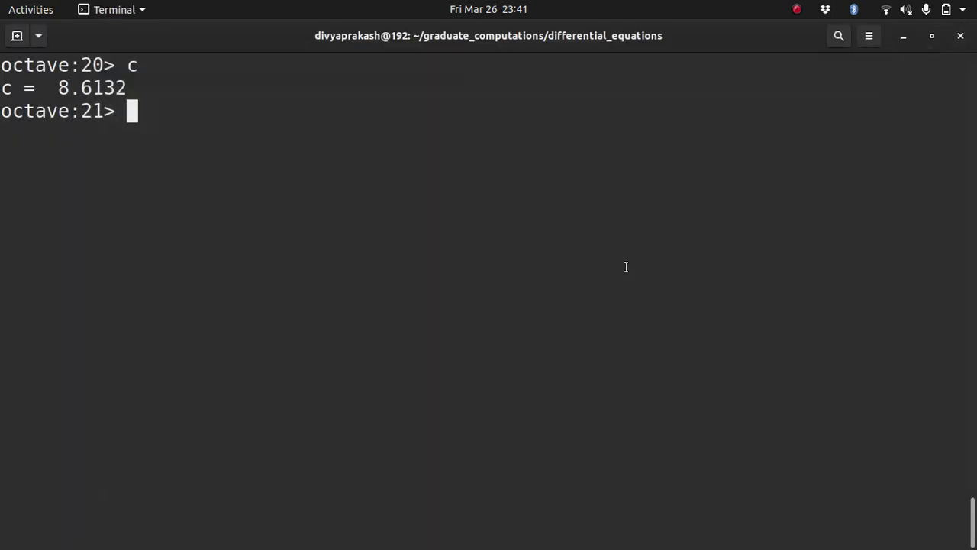
pyautogui.write('bisection')
pyautogui.press('Home')
pyautogui.write('edit')
pyautogui.press('End')
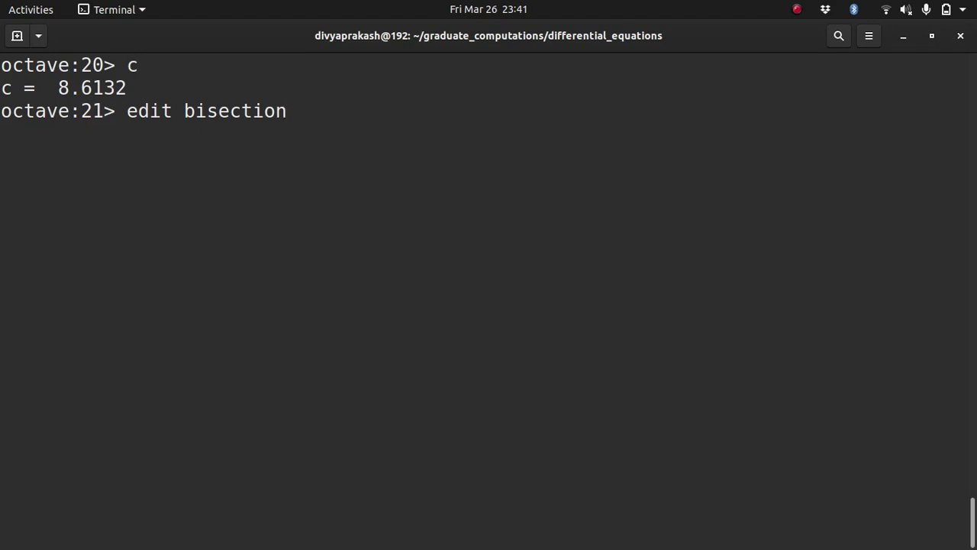
# Open bisection.m and start a new line after the loop's closing end
pyautogui.press('Return')
pyautogui.press('Down')
pyautogui.press('Down')
pyautogui.press('Down')
pyautogui.press('Down')
pyautogui.press('Down')
pyautogui.press('Down')
pyautogui.press('Down')
pyautogui.press('Down')
pyautogui.press('Down')
pyautogui.press('Down')
pyautogui.press('Down')
pyautogui.press('Down')
pyautogui.press('Down')
pyautogui.press('Down')
pyautogui.press('Down')
pyautogui.press('Down')
pyautogui.press('Down')
pyautogui.press('Down')
pyautogui.press('Down')
pyautogui.press('Down')
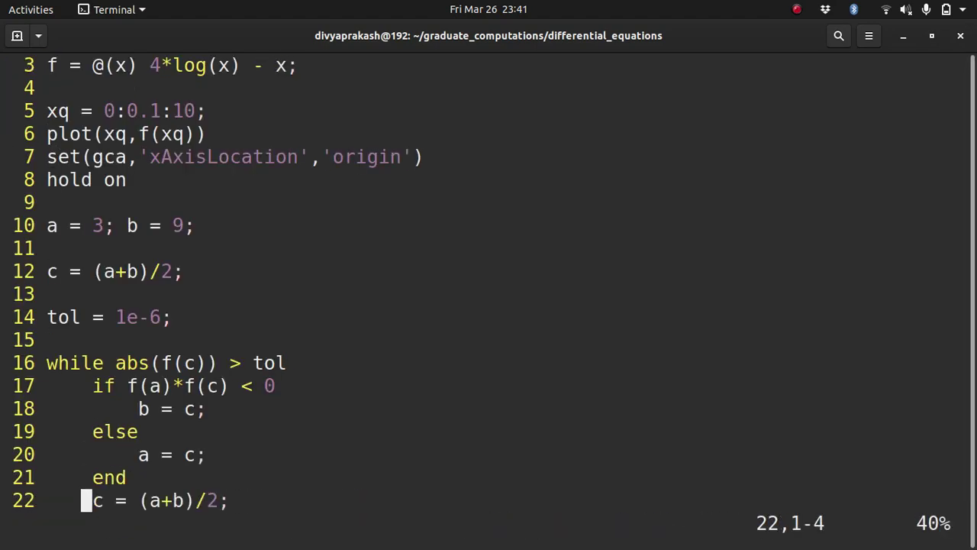
pyautogui.press('Down')
pyautogui.press('Down')
pyautogui.press('Down')
pyautogui.press('a')
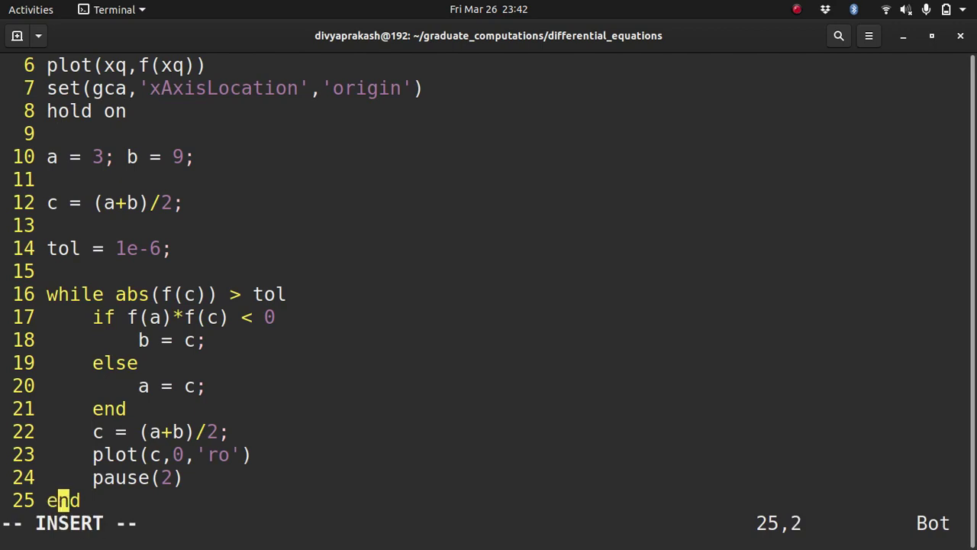
pyautogui.press('Right')
pyautogui.press('Right')
pyautogui.press('Return')
# Write plot(c,f(c),'rx') on that line to mark the root, then save and quit
pyautogui.write('plot()')
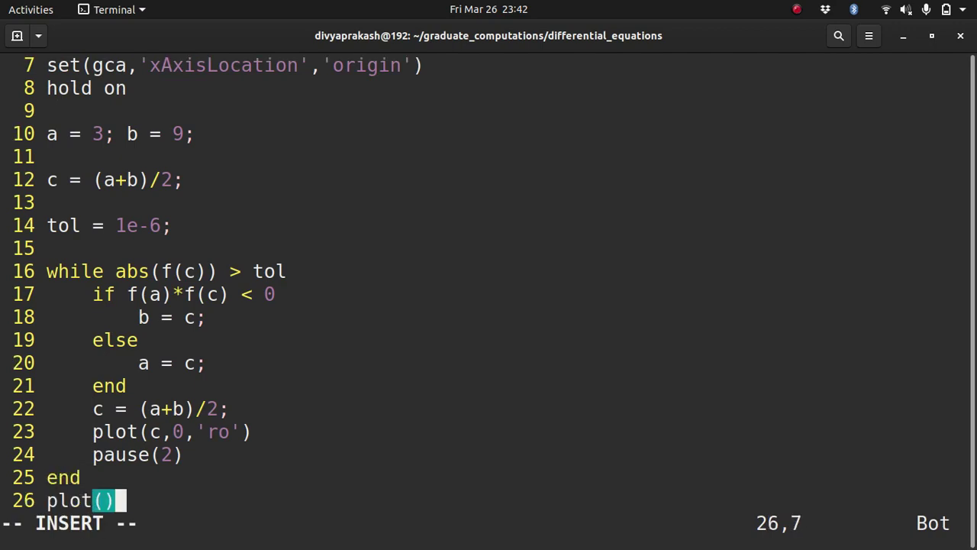
pyautogui.press('Left')
pyautogui.press('Right')
pyautogui.press('Left')
pyautogui.hotkey('alt', 'Tab')
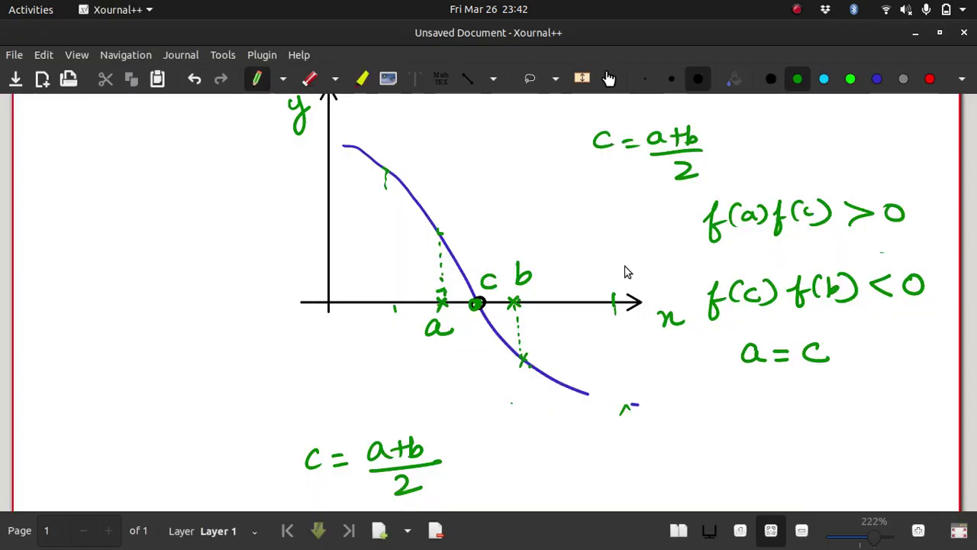
pyautogui.hotkey('alt', 'Tab')
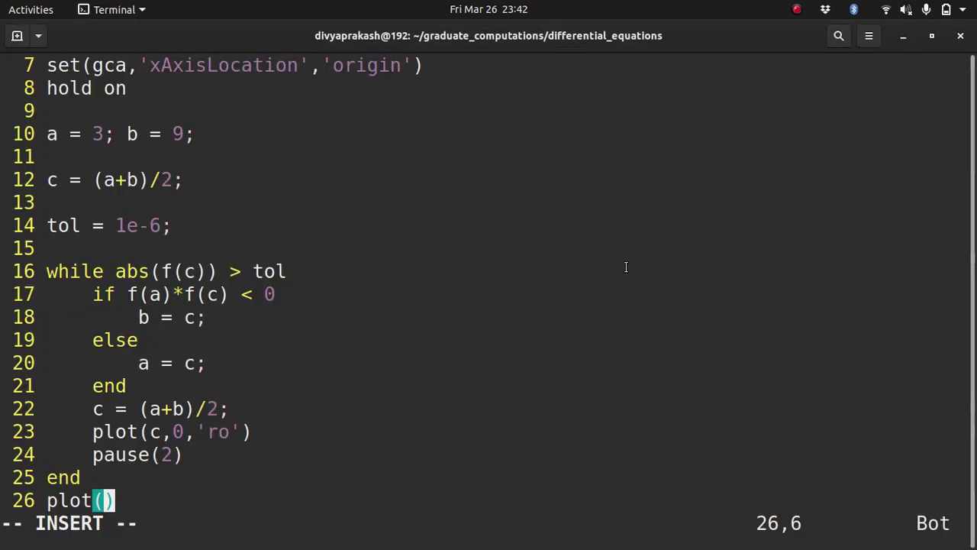
pyautogui.write('c,')
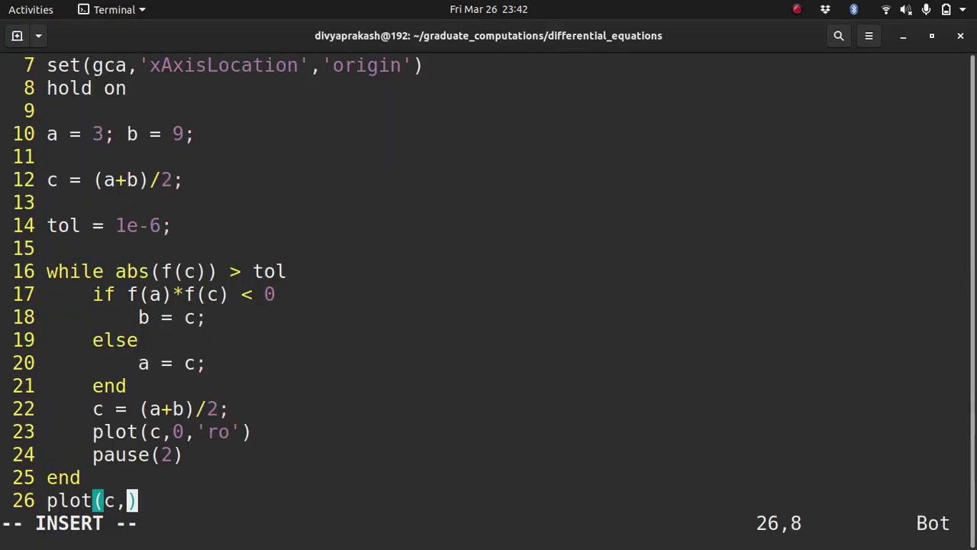
pyautogui.write('f(c),')
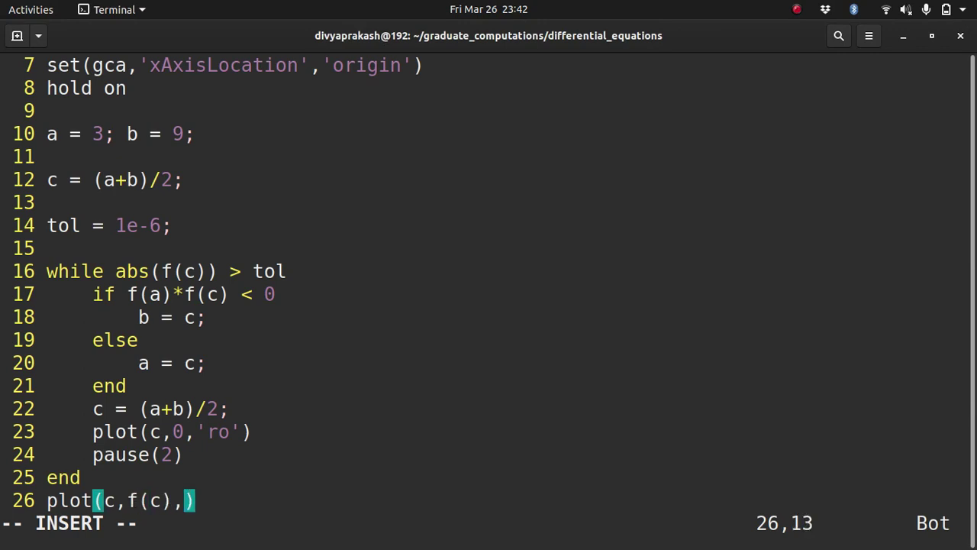
pyautogui.write("'rx")
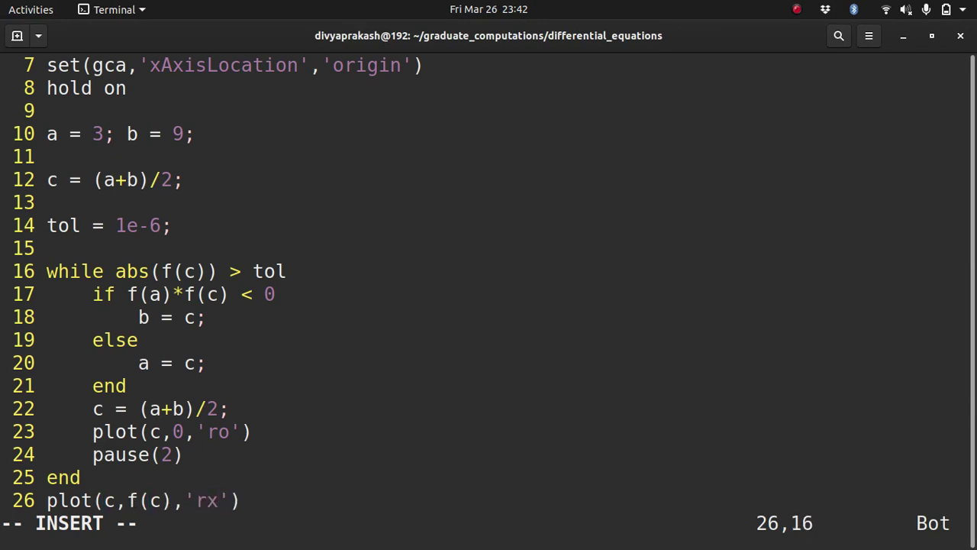
pyautogui.press('Escape')
pyautogui.write(':wq')
pyautogui.press('Return')
# Rerun bisection, bring up and maximize Figure 1, and switch to box zoom
pyautogui.press('Up')
pyautogui.press('Up')
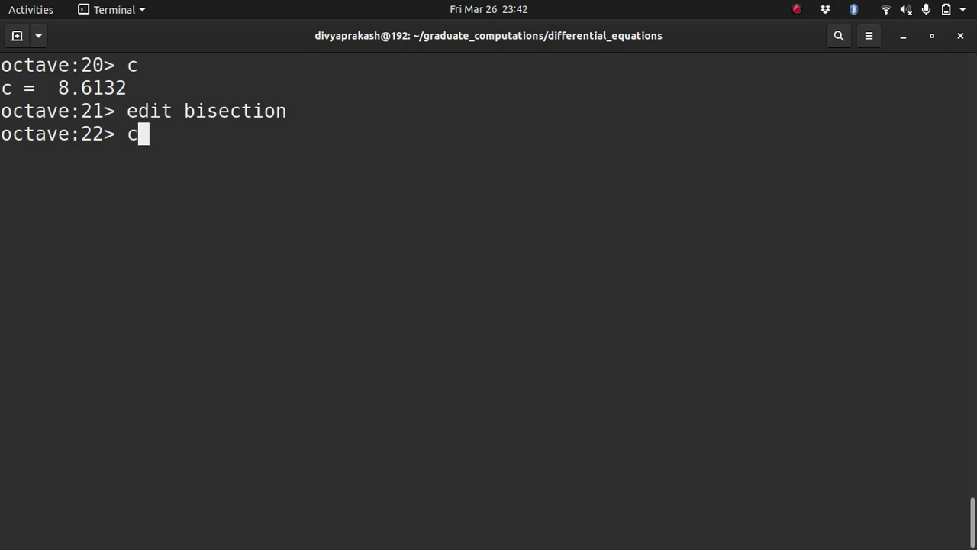
pyautogui.press('Up')
pyautogui.press('Return')
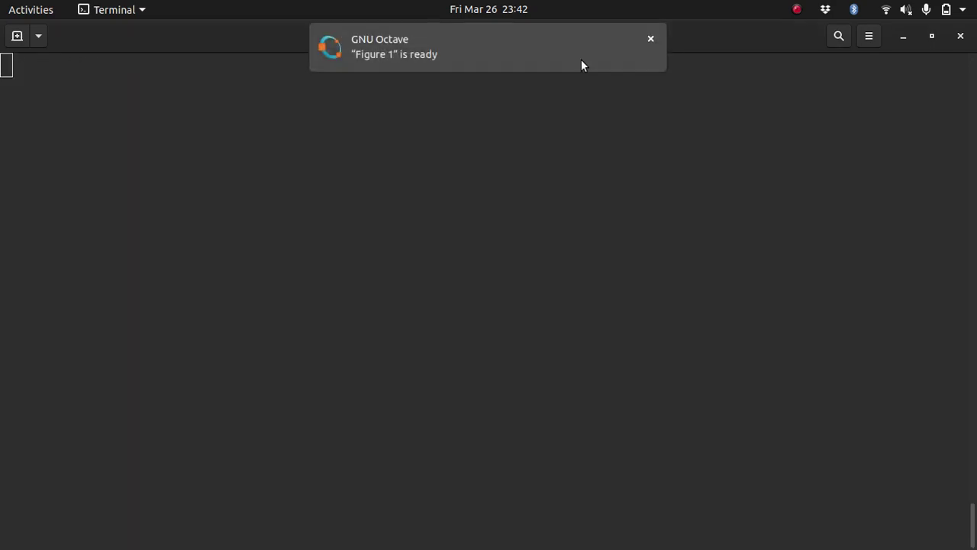
pyautogui.click(582, 60)
pyautogui.click(576, 48)
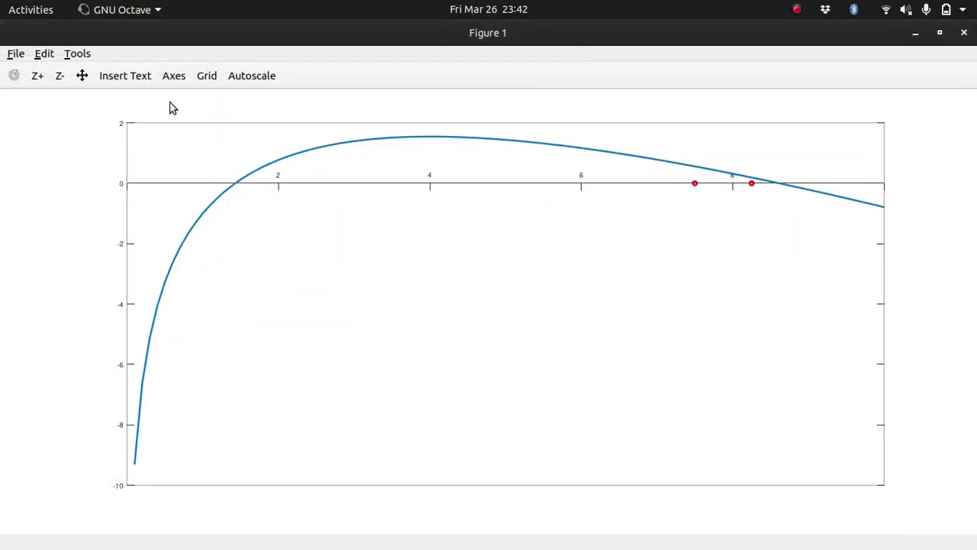
pyautogui.click(38, 76)
# Box-zoom repeatedly on the red circles down to the root near 8.61317
pyautogui.moveTo(735, 167); pyautogui.dragTo(803, 211)
pyautogui.moveTo(523, 206); pyautogui.dragTo(682, 333)
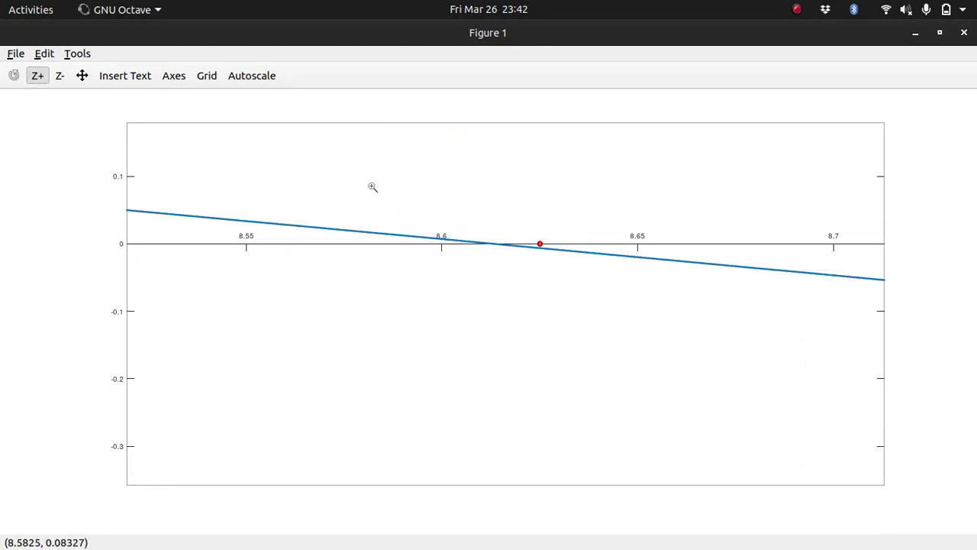
pyautogui.moveTo(373, 187); pyautogui.dragTo(616, 340)
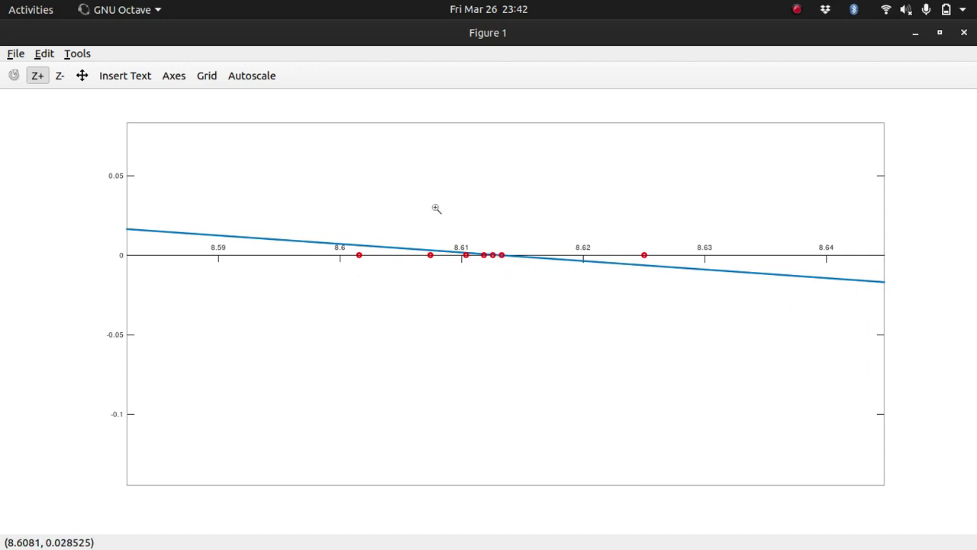
pyautogui.moveTo(461, 239); pyautogui.dragTo(543, 310)
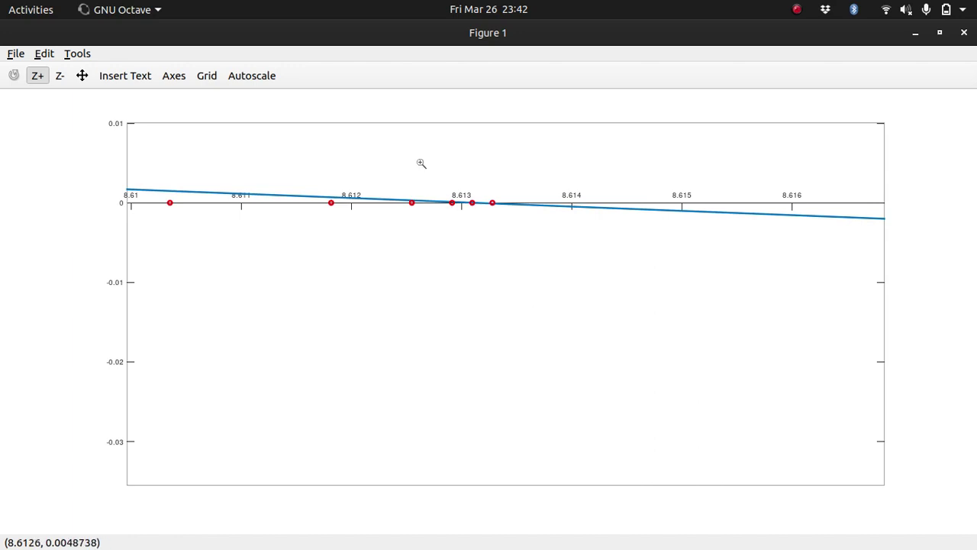
pyautogui.moveTo(566, 288); pyautogui.dragTo(381, 145)
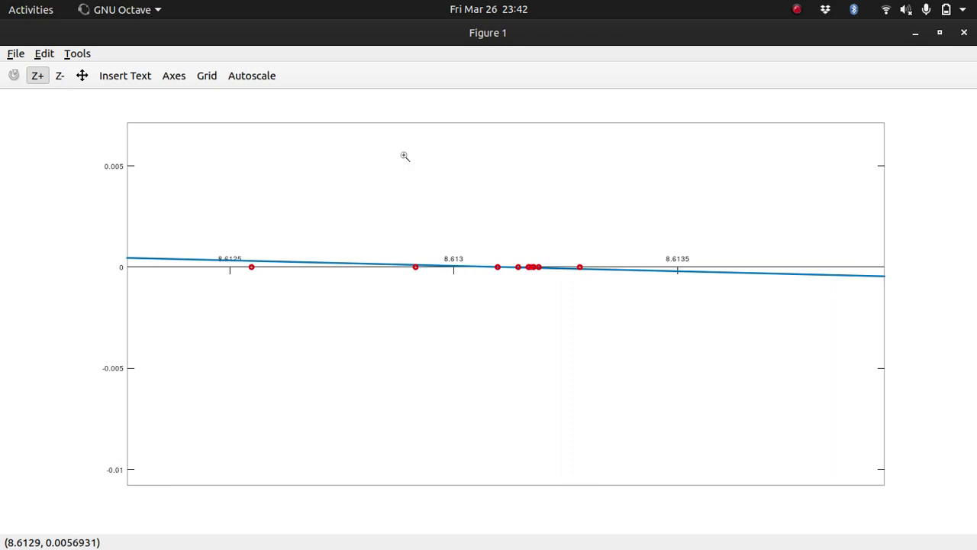
pyautogui.moveTo(471, 212); pyautogui.dragTo(646, 374)
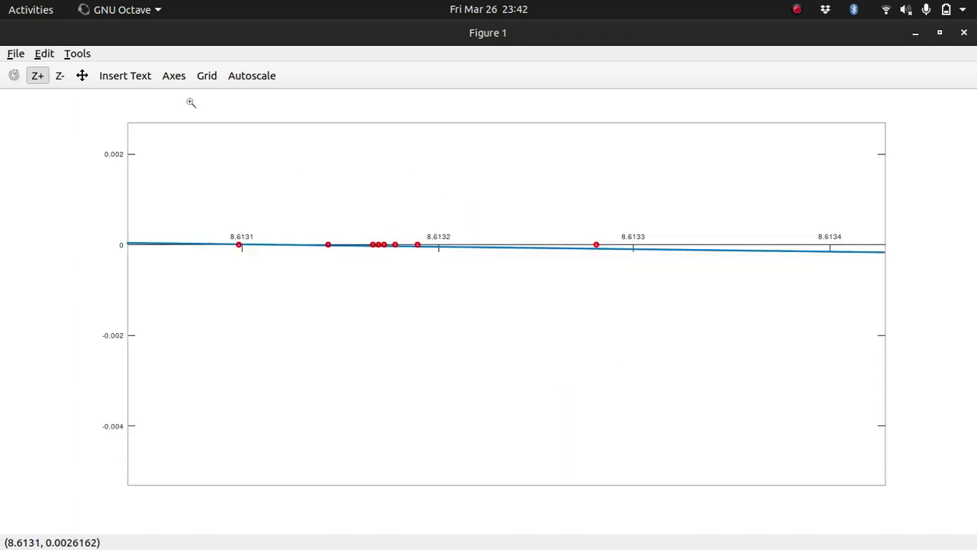
pyautogui.moveTo(313, 184); pyautogui.dragTo(432, 312)
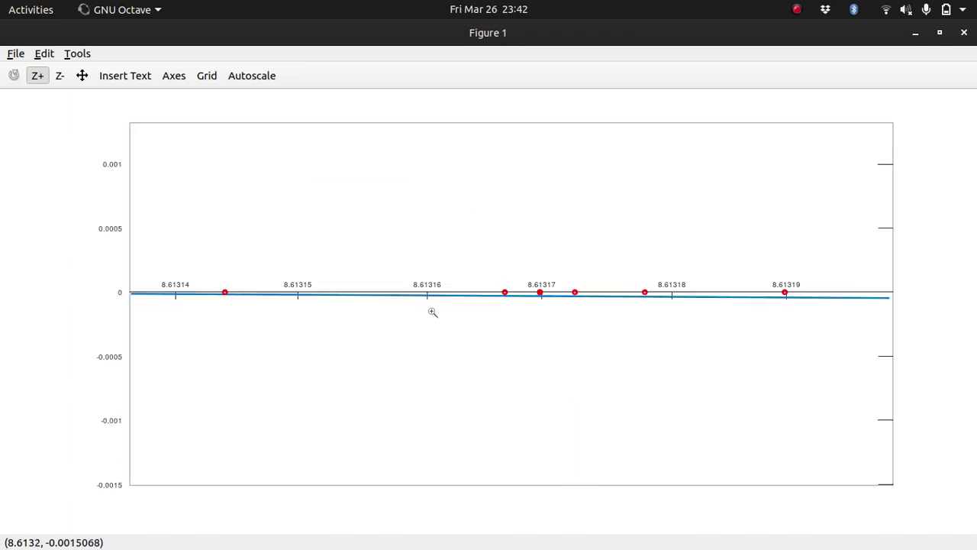
pyautogui.moveTo(507, 273); pyautogui.dragTo(611, 377)
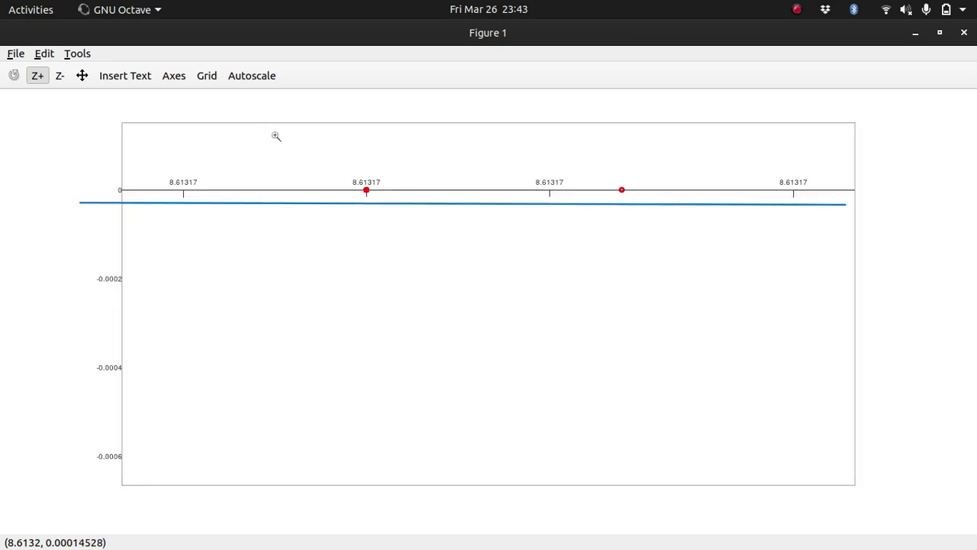
pyautogui.moveTo(322, 170); pyautogui.dragTo(470, 292)
pyautogui.moveTo(312, 174); pyautogui.dragTo(376, 207)
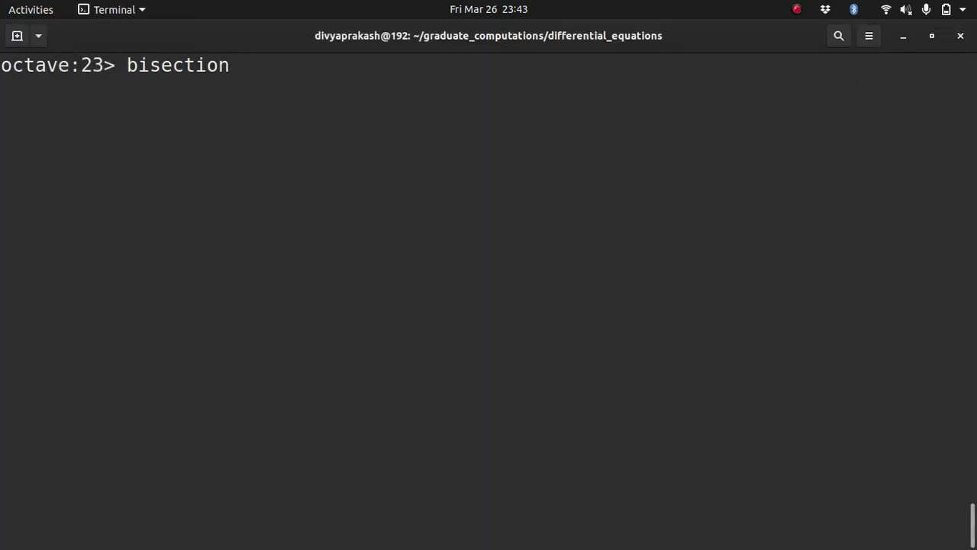
# Clear the prompt and recall edit bisection from the command history
pyautogui.press('Home')
pyautogui.write('edit')
pyautogui.press('End')
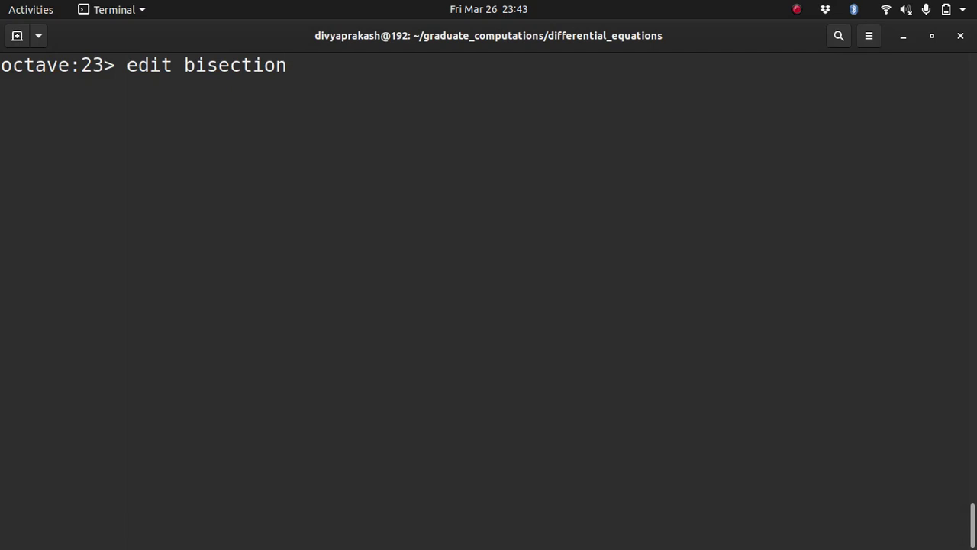
pyautogui.press('Up')
pyautogui.hotkey('ctrl', 'u')
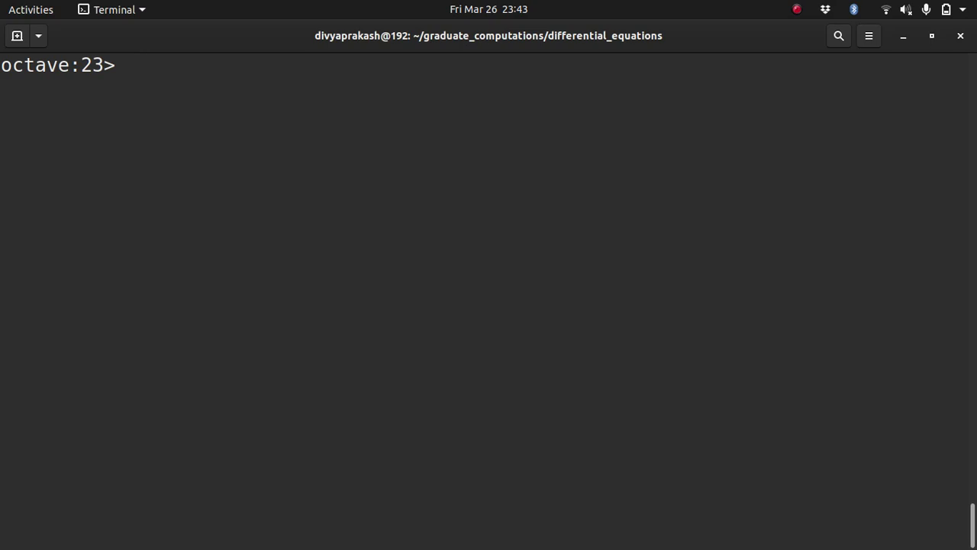
pyautogui.press('Up')
pyautogui.press('Up')
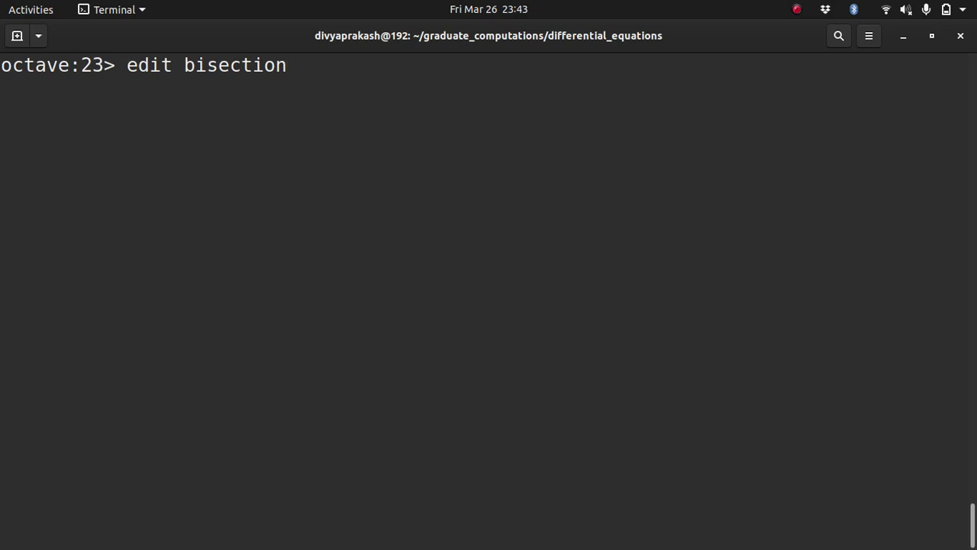
# Bring the SimpleScreenRecorder window to the front and move it up and right
pyautogui.hotkey('alt', 'Tab')
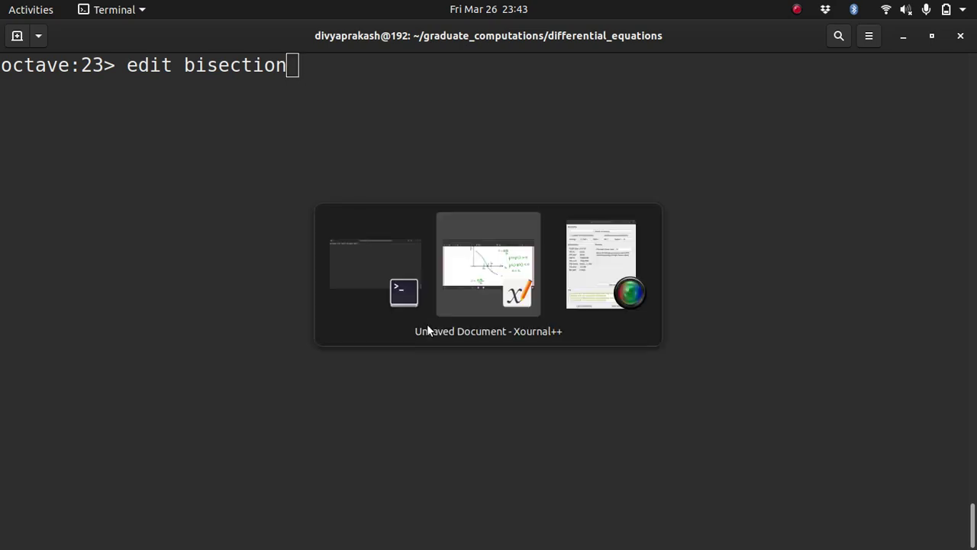
pyautogui.hotkey('alt', 'Tab')
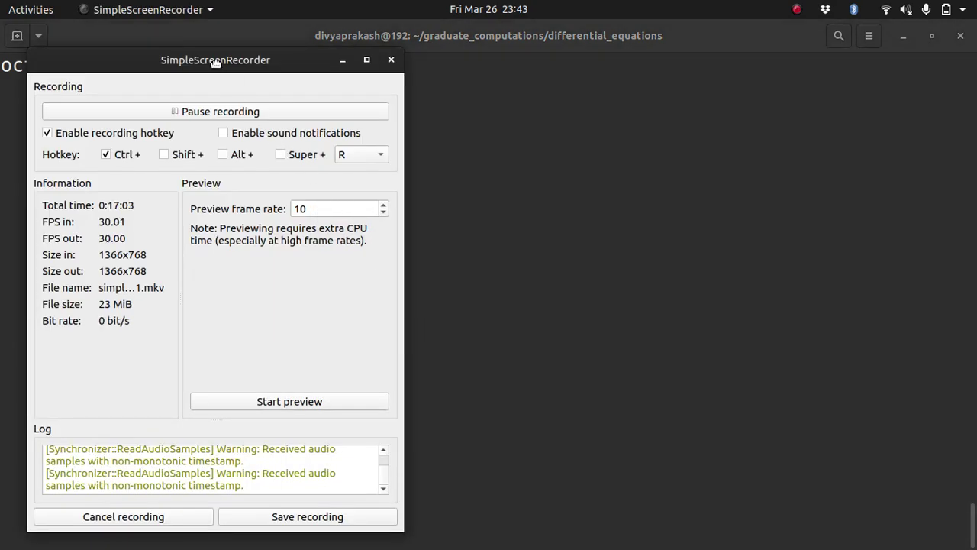
pyautogui.moveTo(216, 64); pyautogui.dragTo(273, 55)
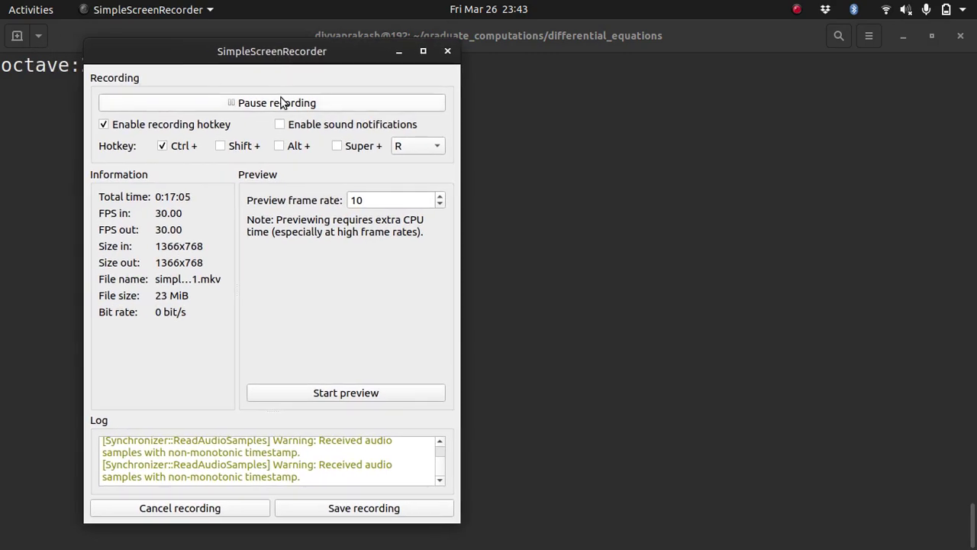